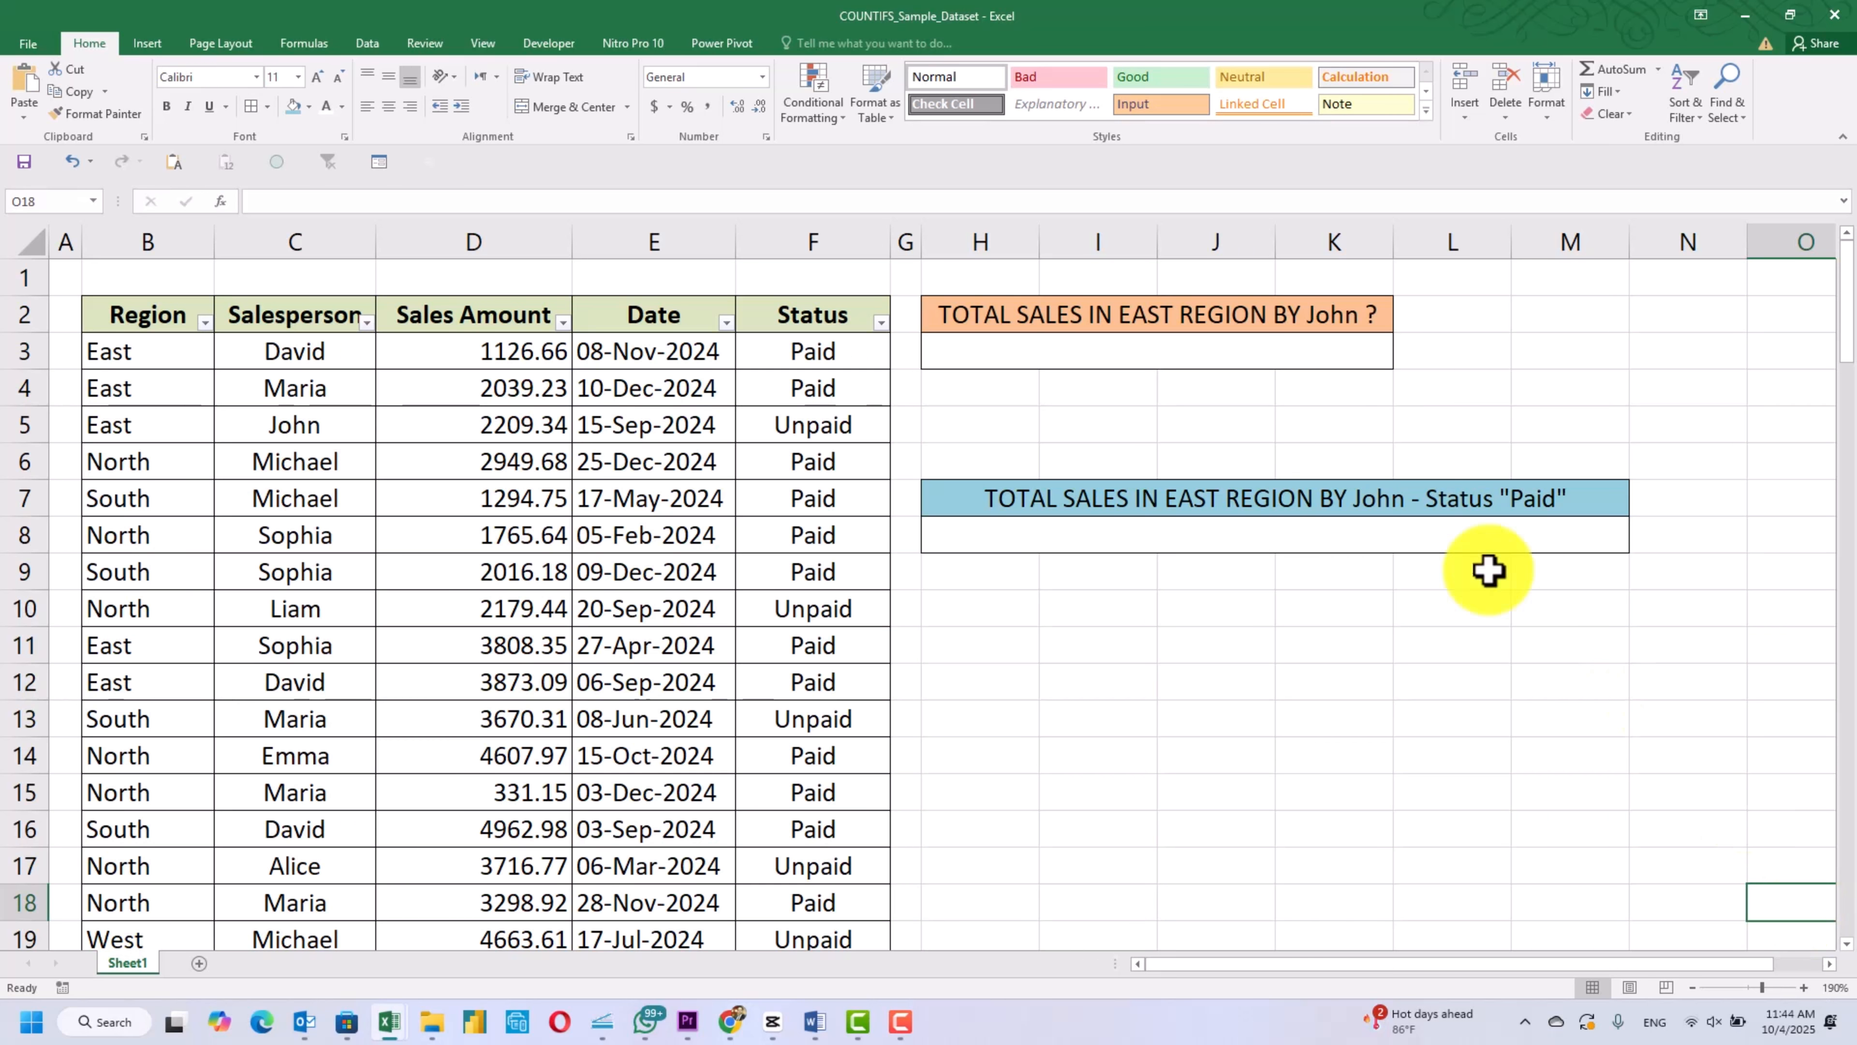
- Start a COUNTIFS formula in the cell below the East/John question, using the Region column B3:B102 as the first criteria range
left_click(1277, 353)
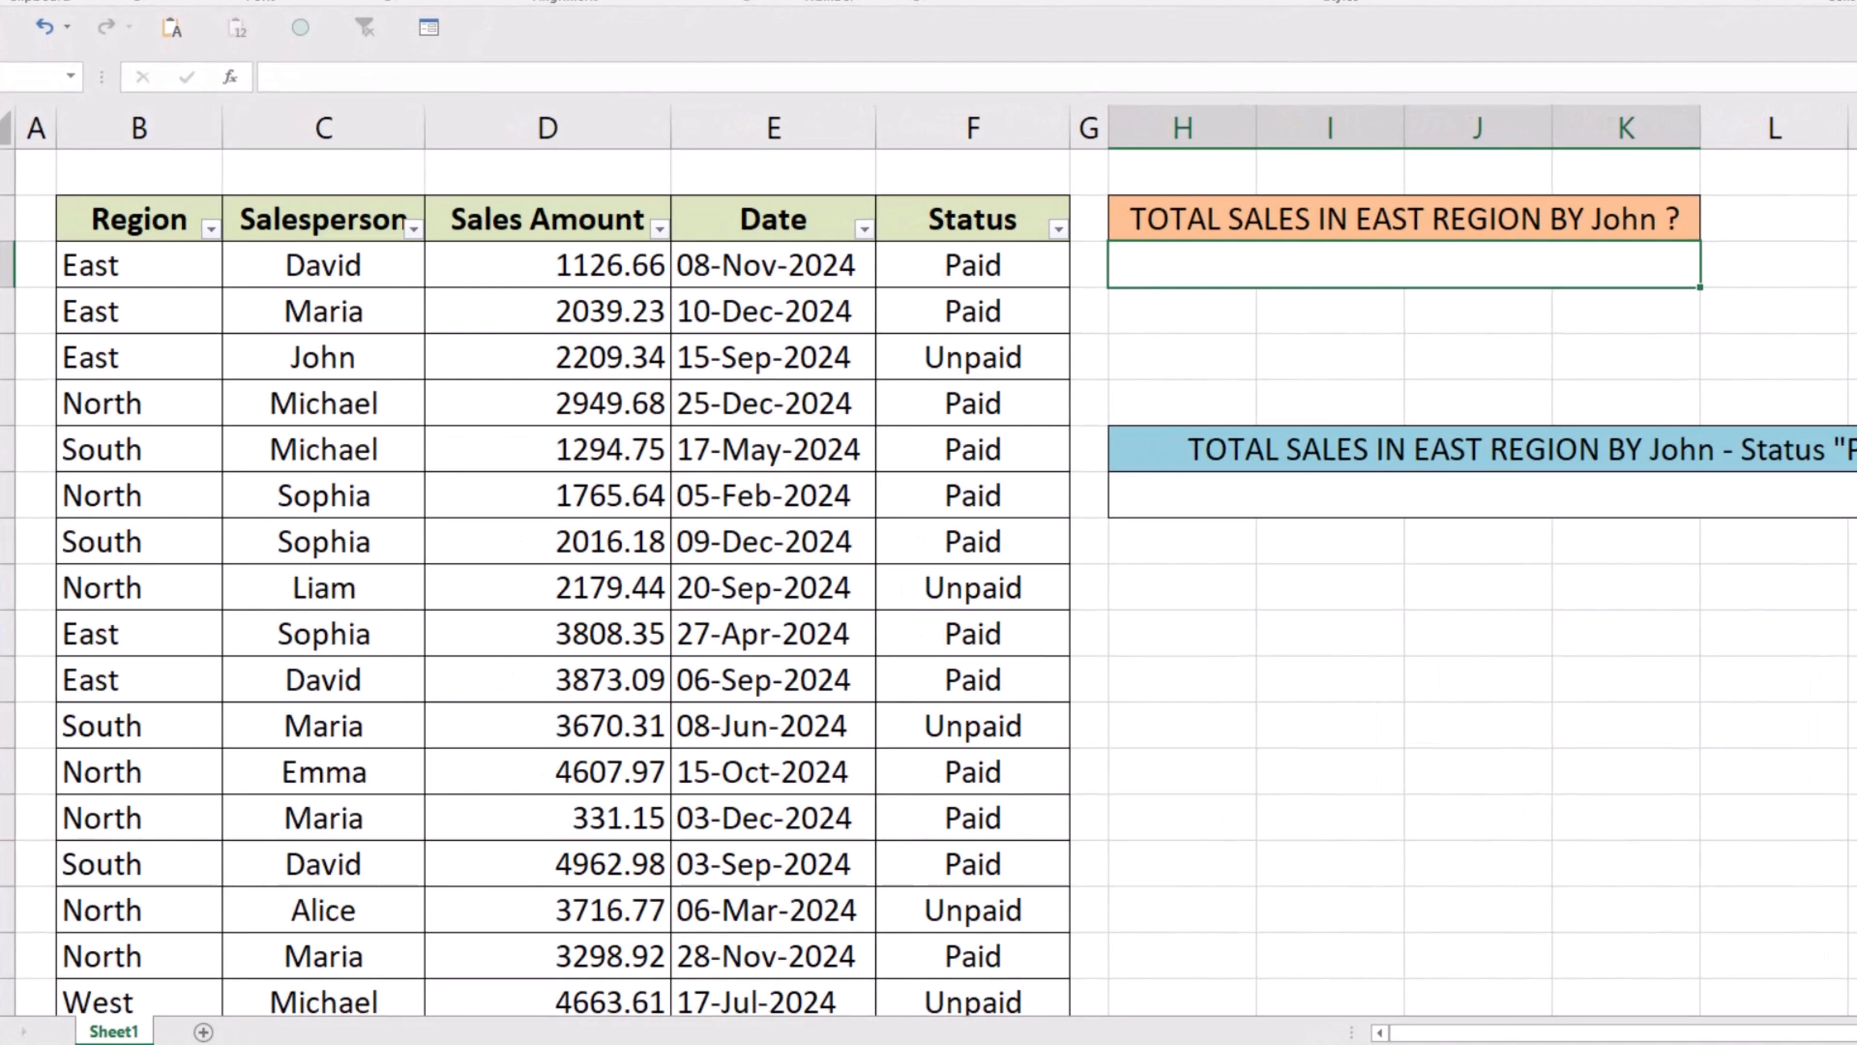
type("=countif")
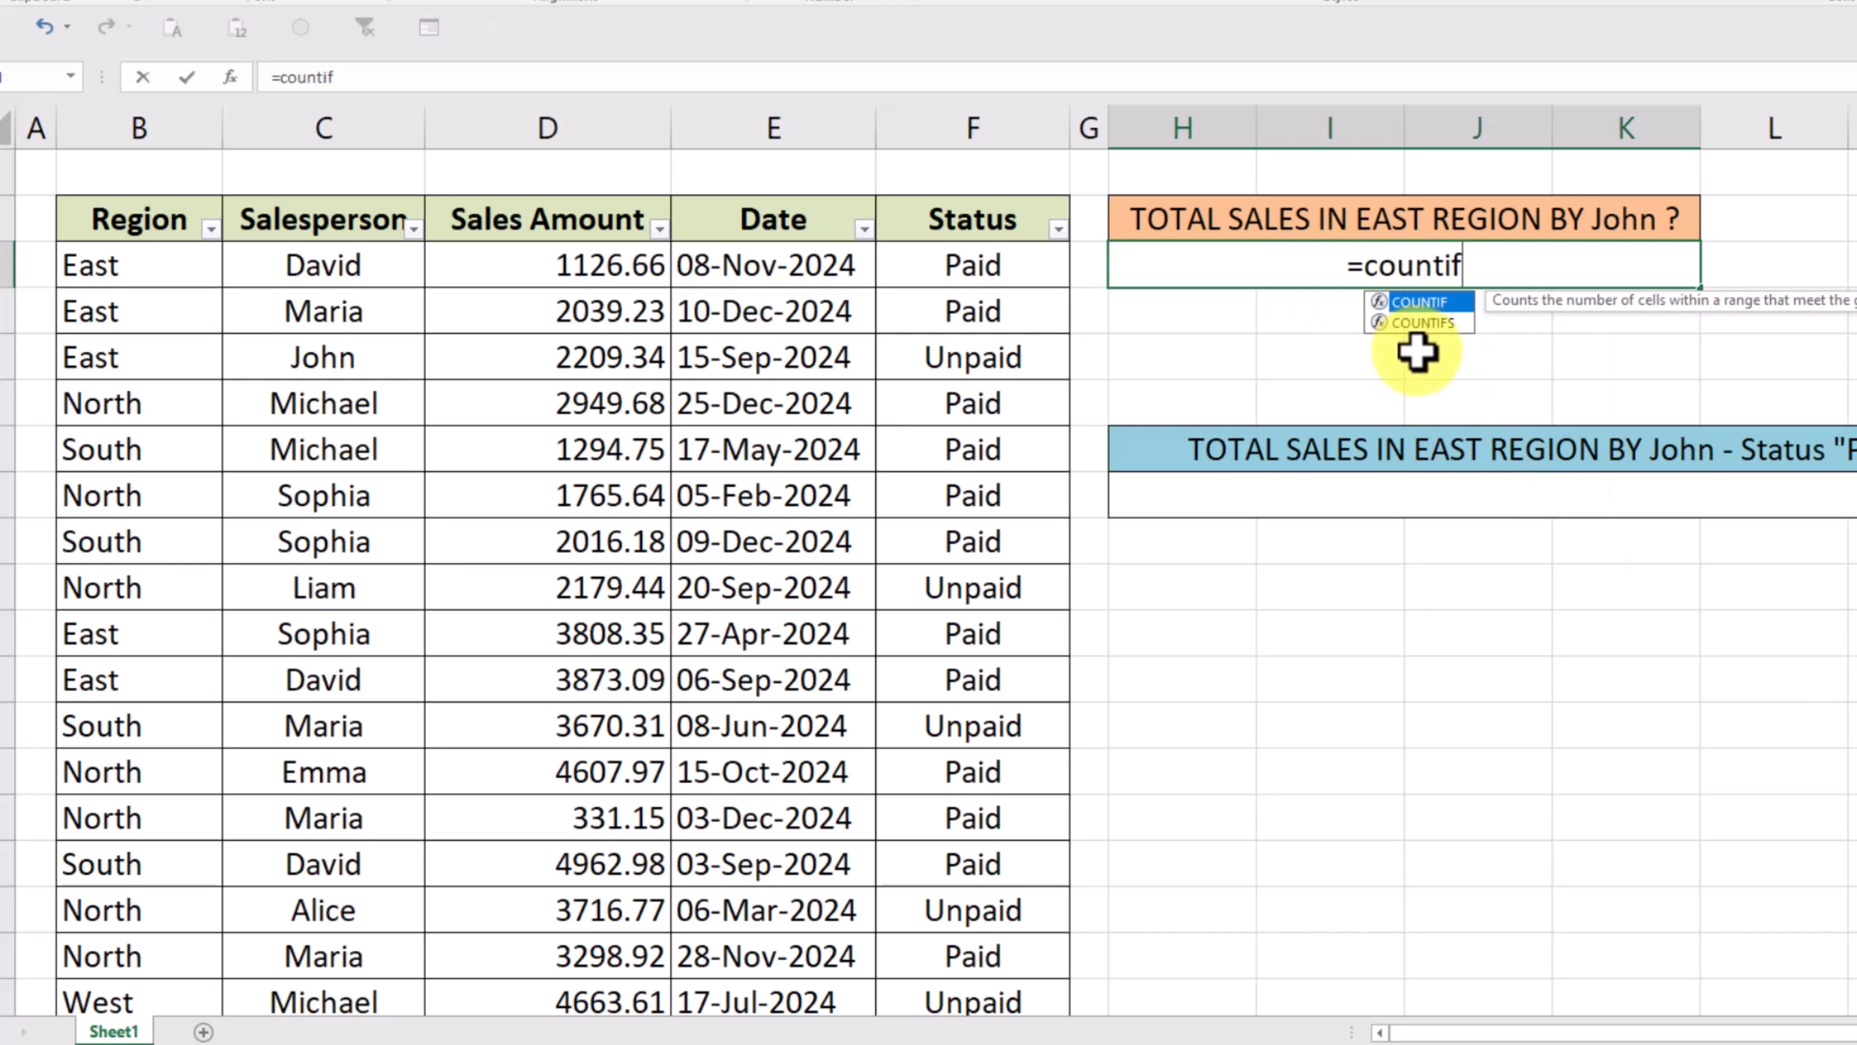
double_click(1422, 323)
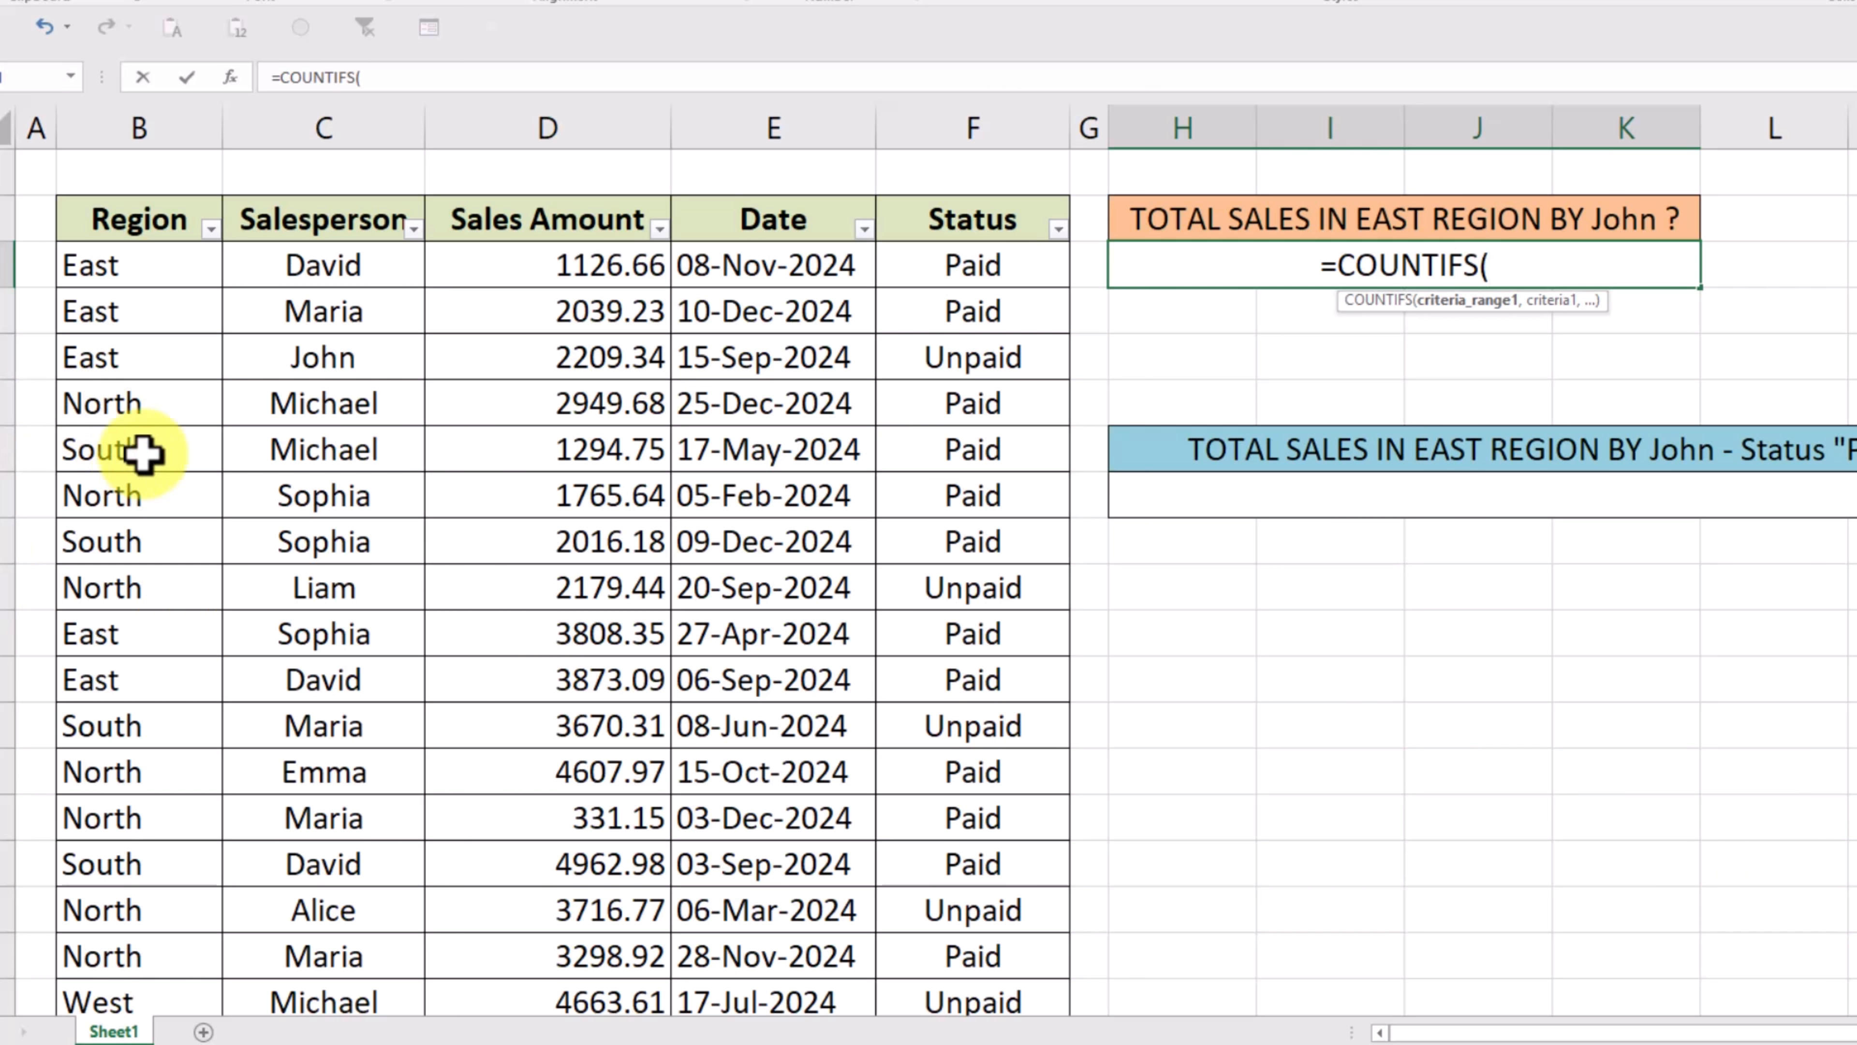
left_click(156, 258)
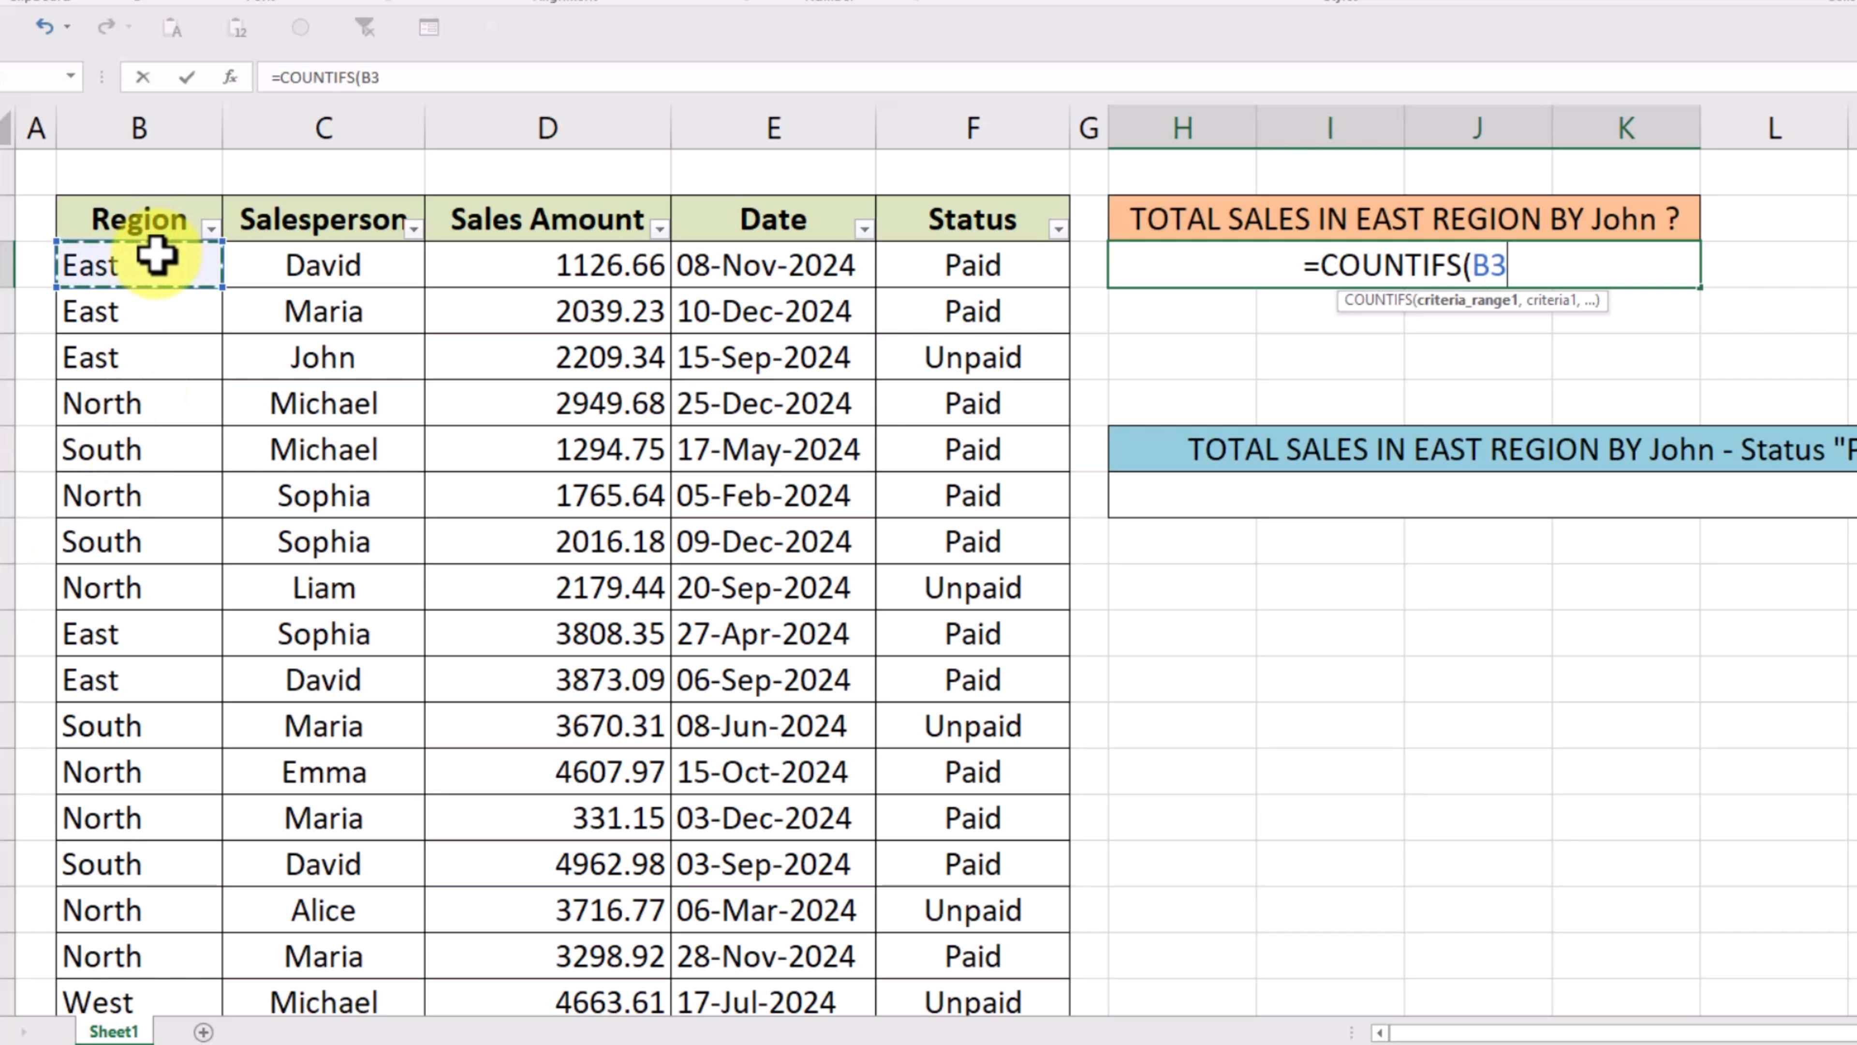
key("ctrl+shift+Down")
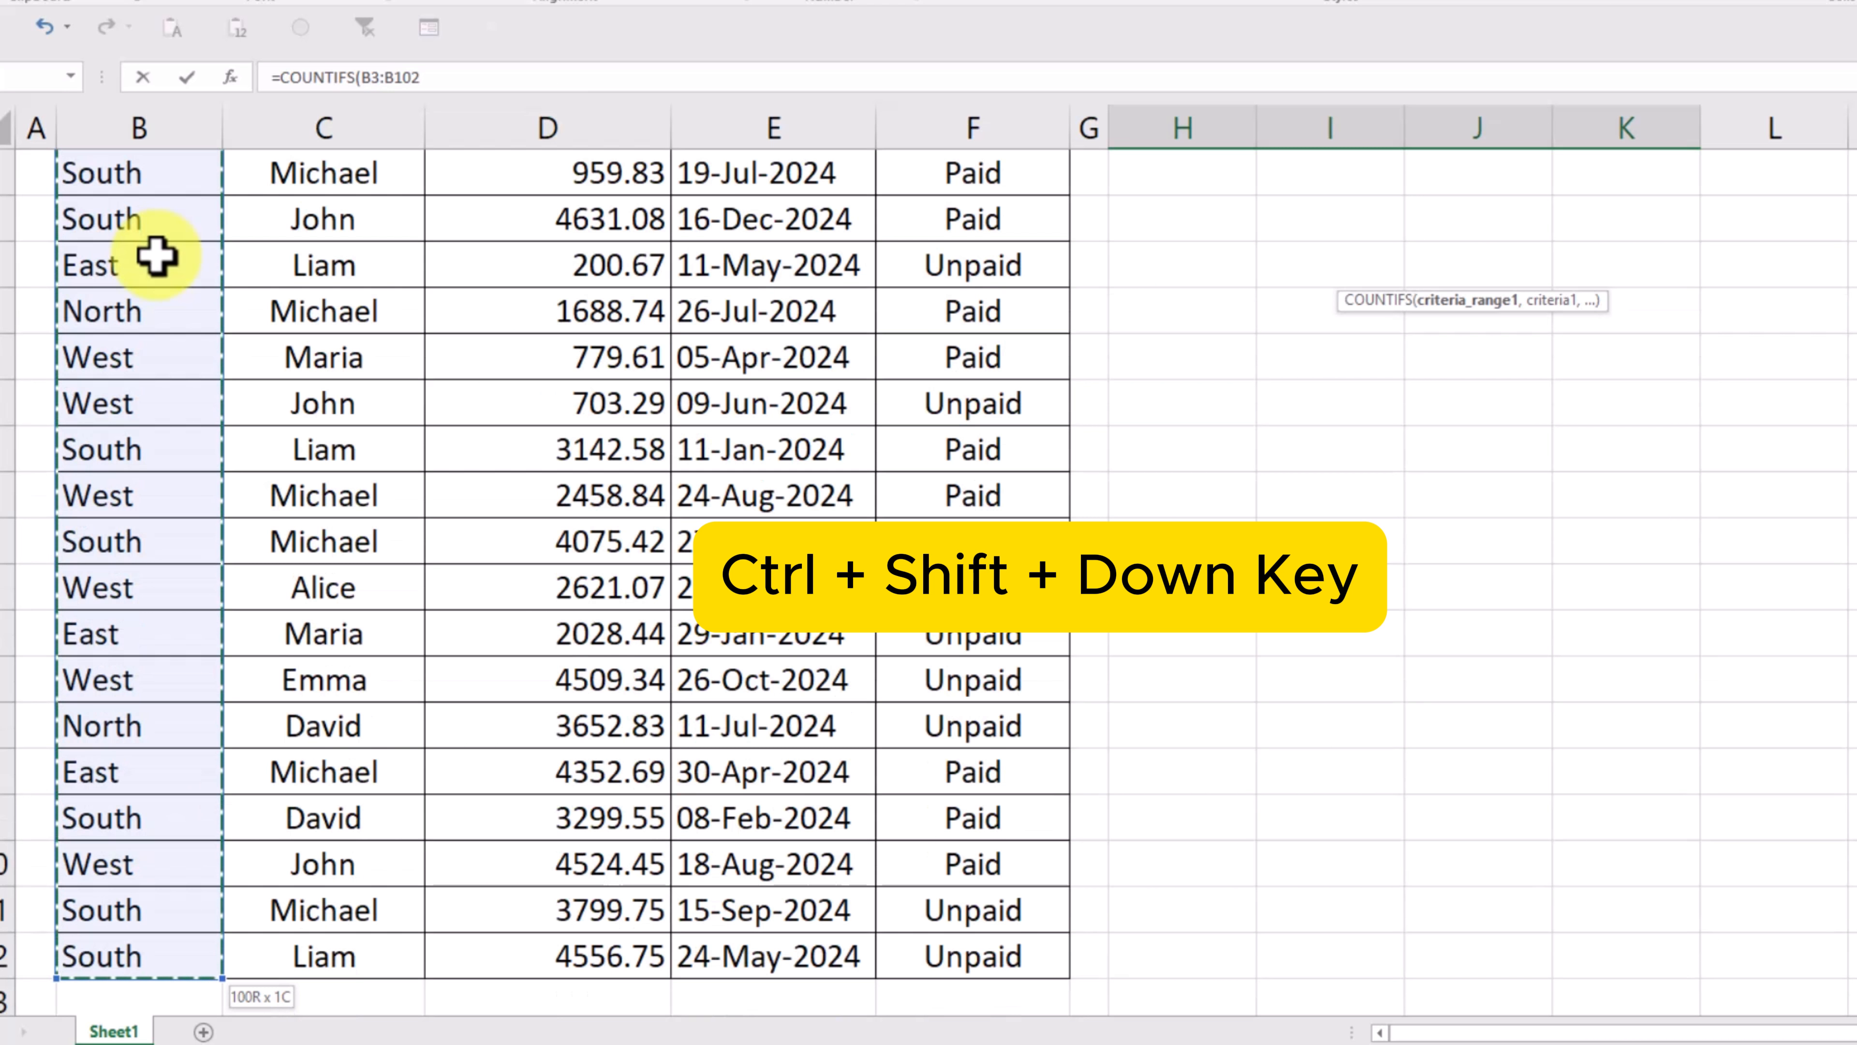
scroll(348, 357, "up", 10)
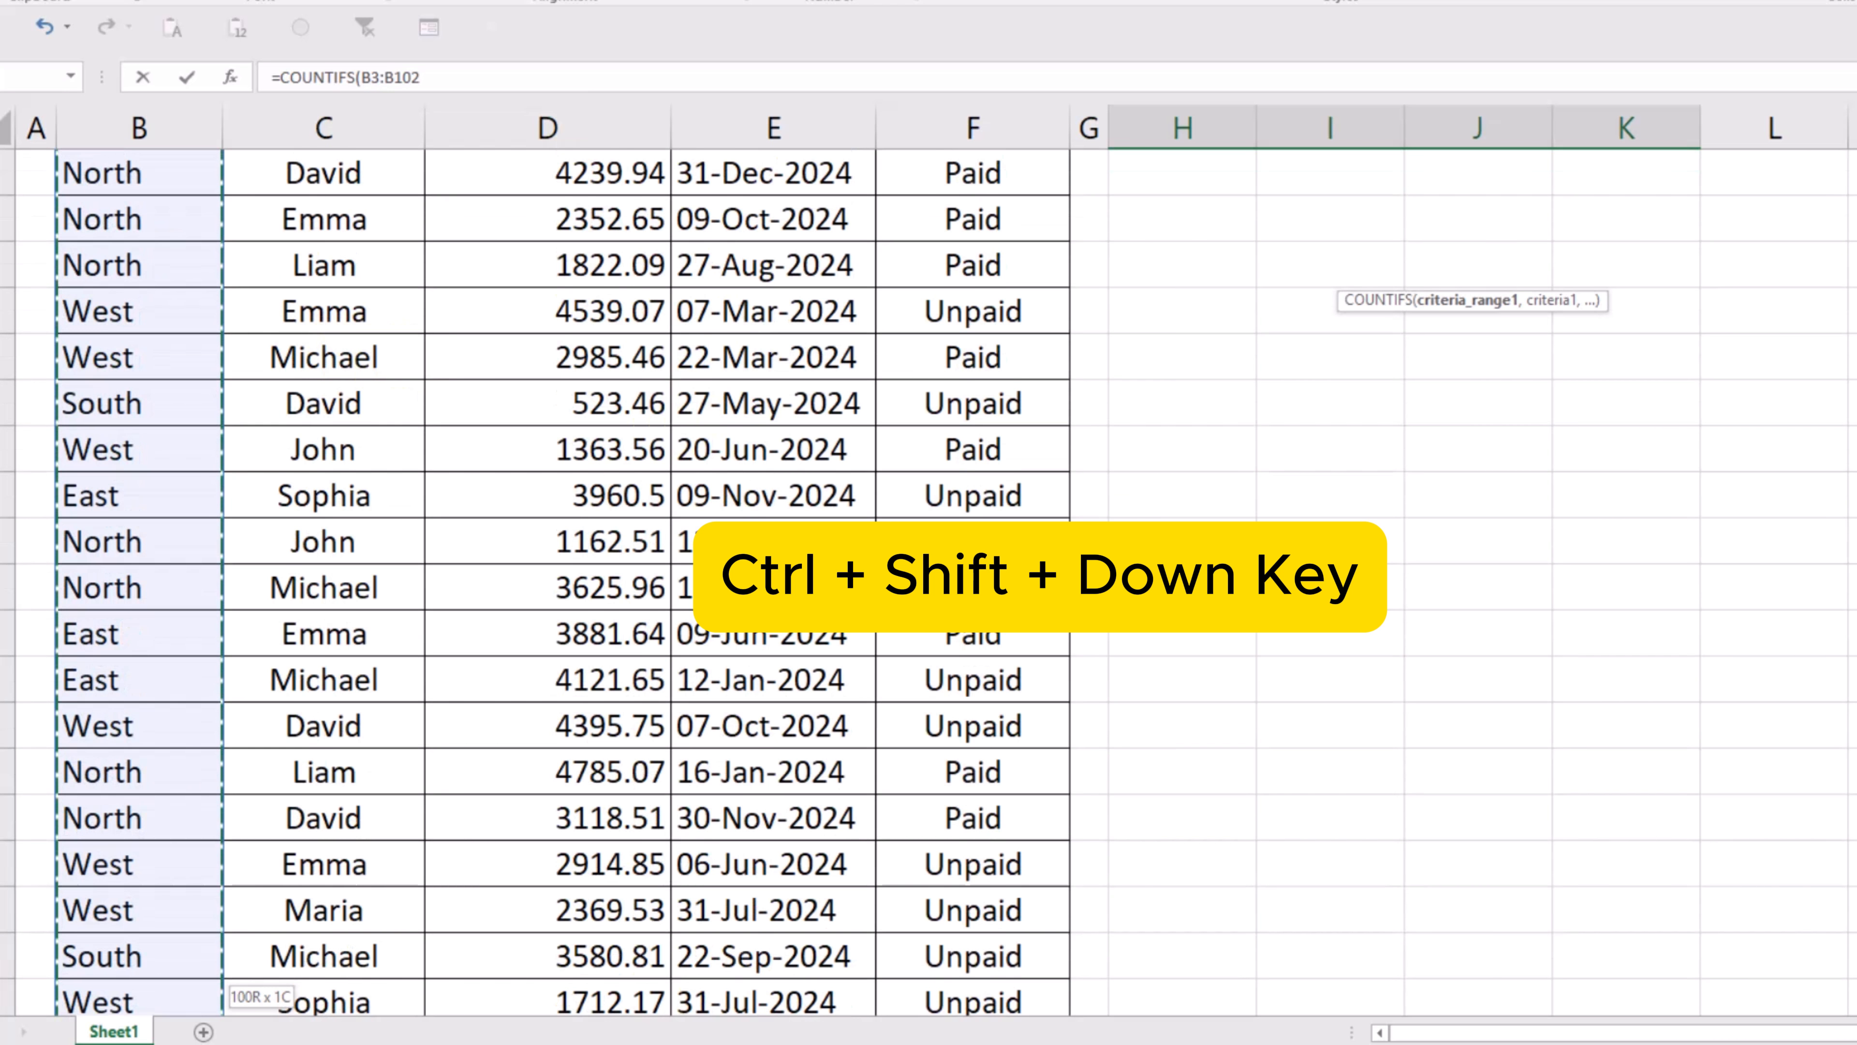
scroll(928, 583, "up", 5)
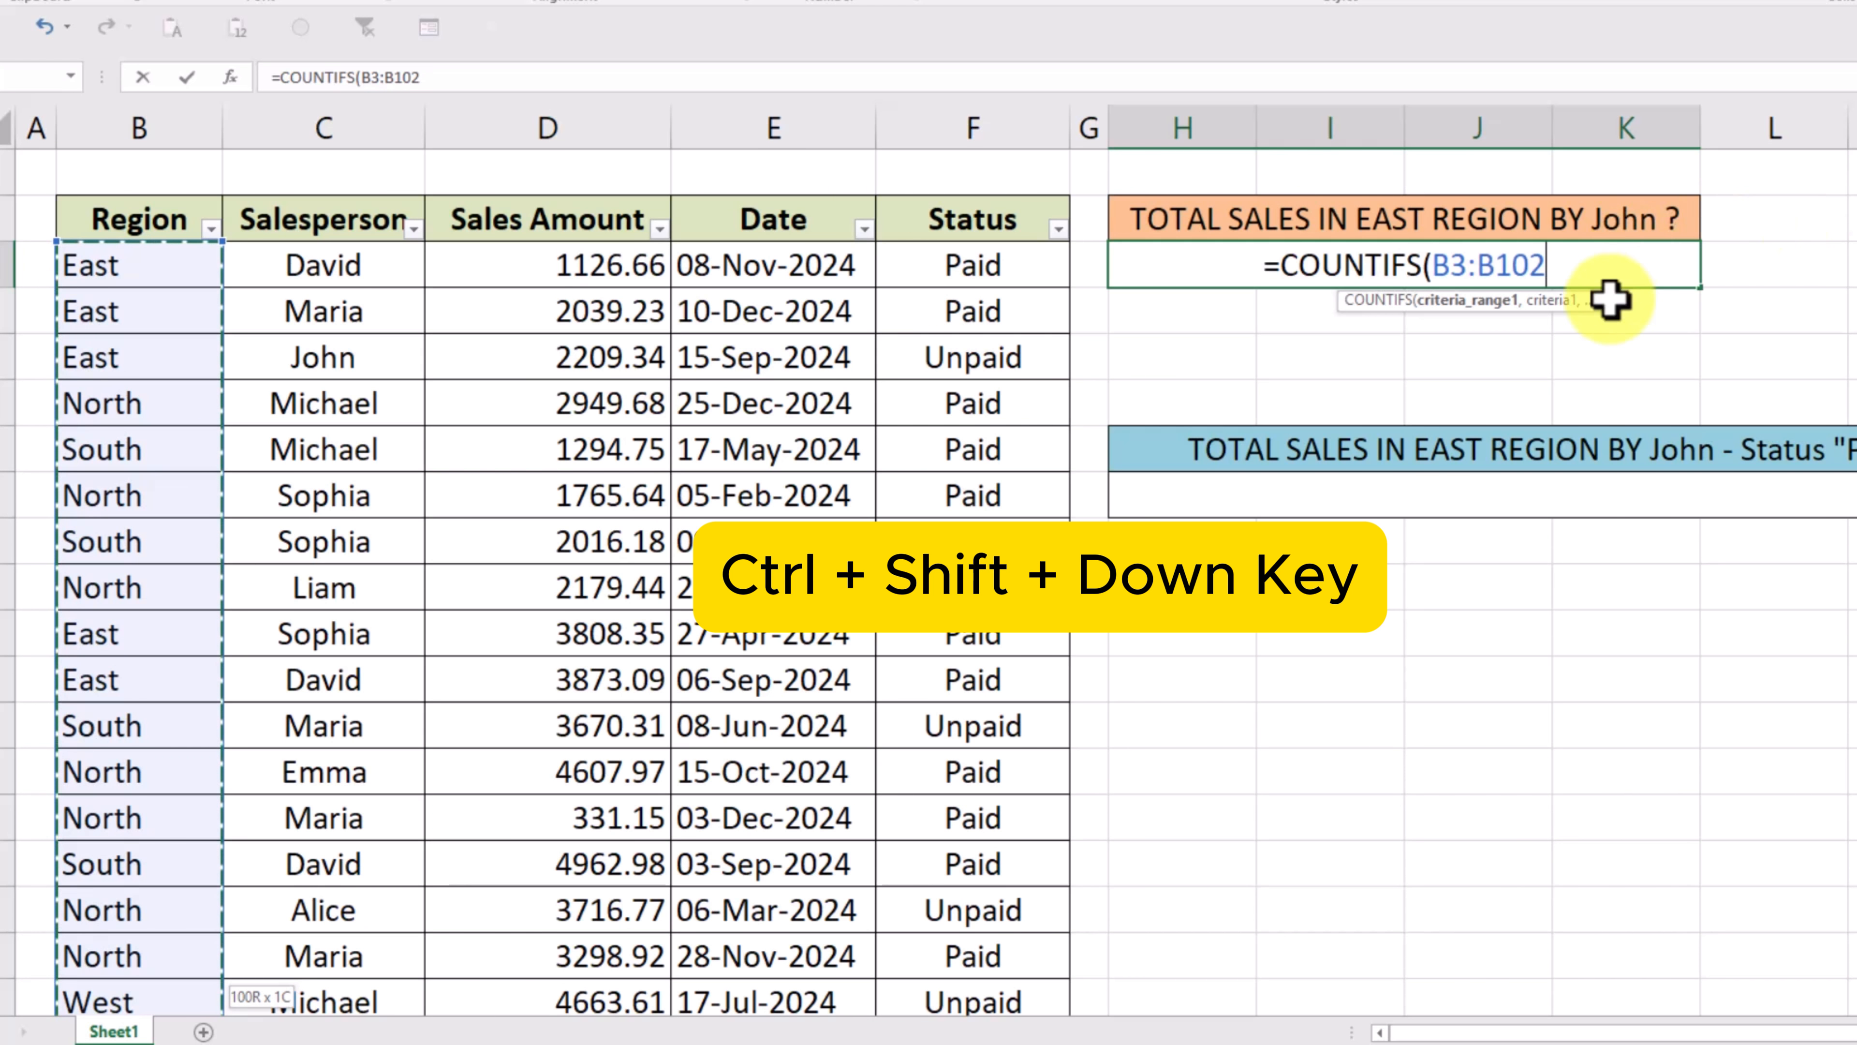
type(",")
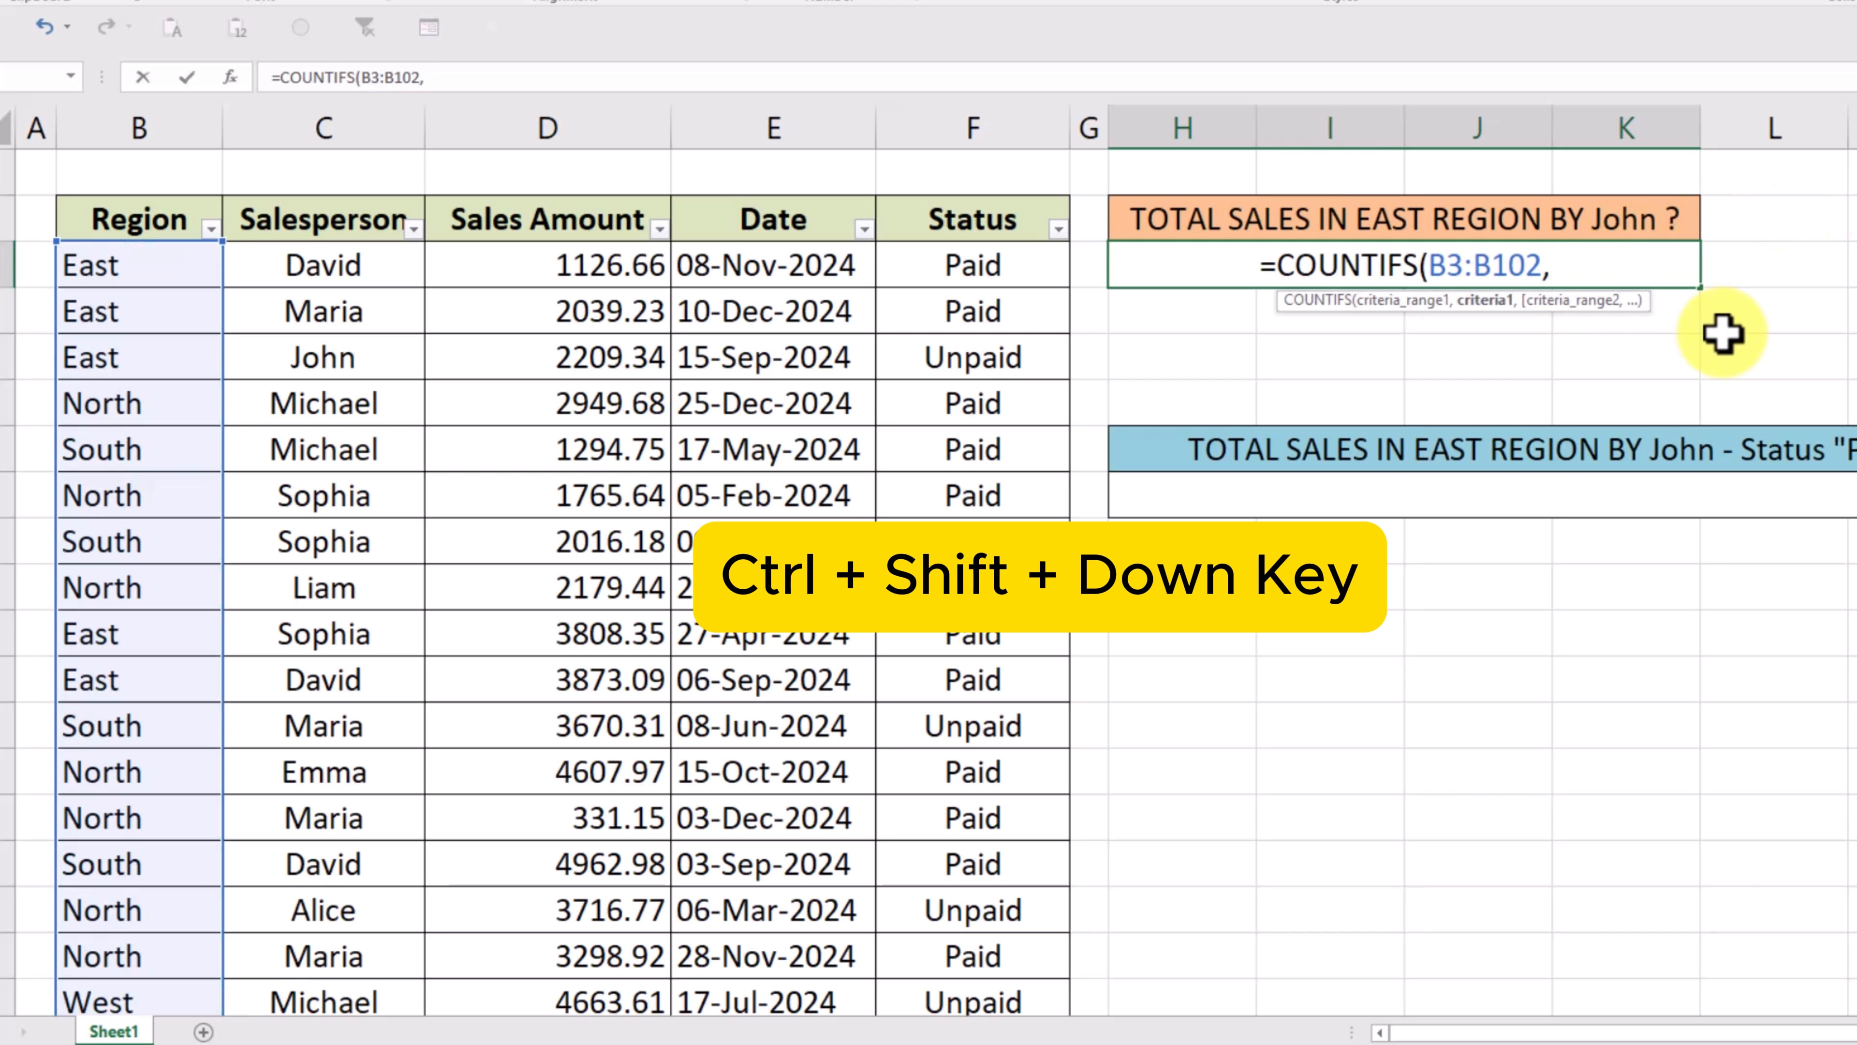
type("\"")
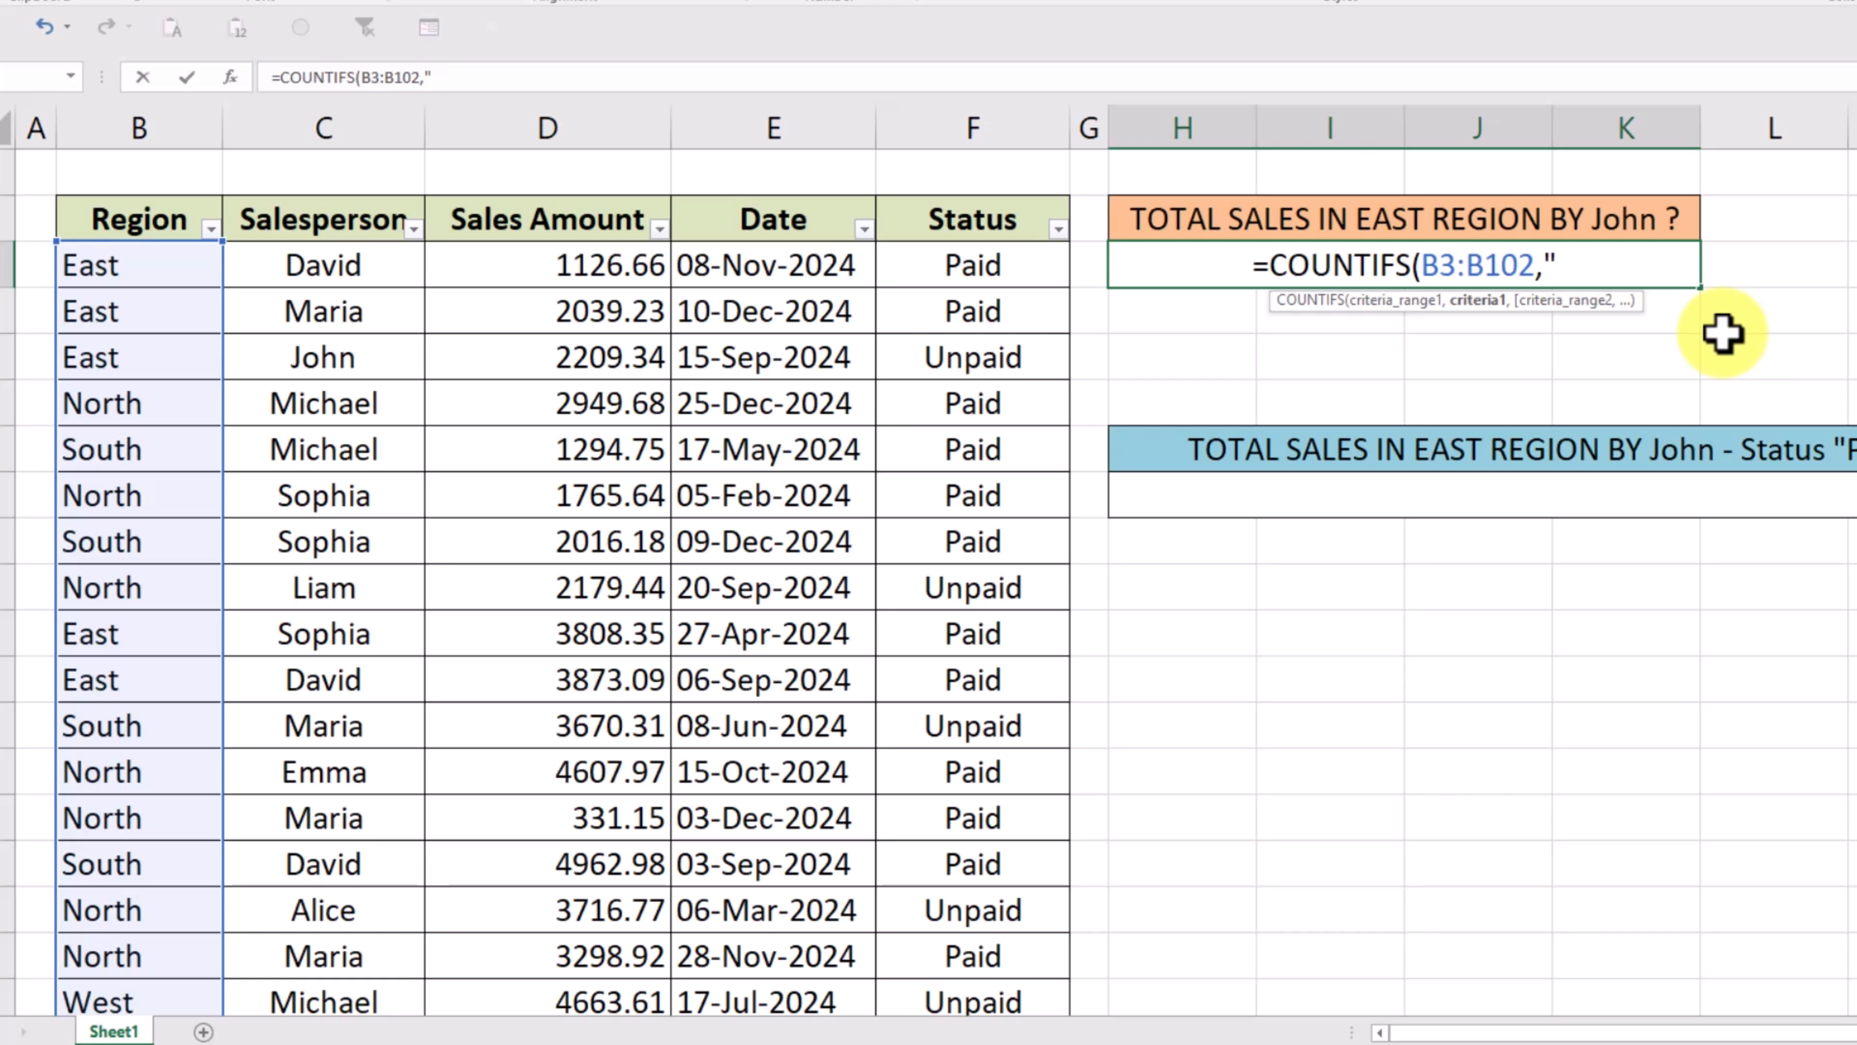
type("East")
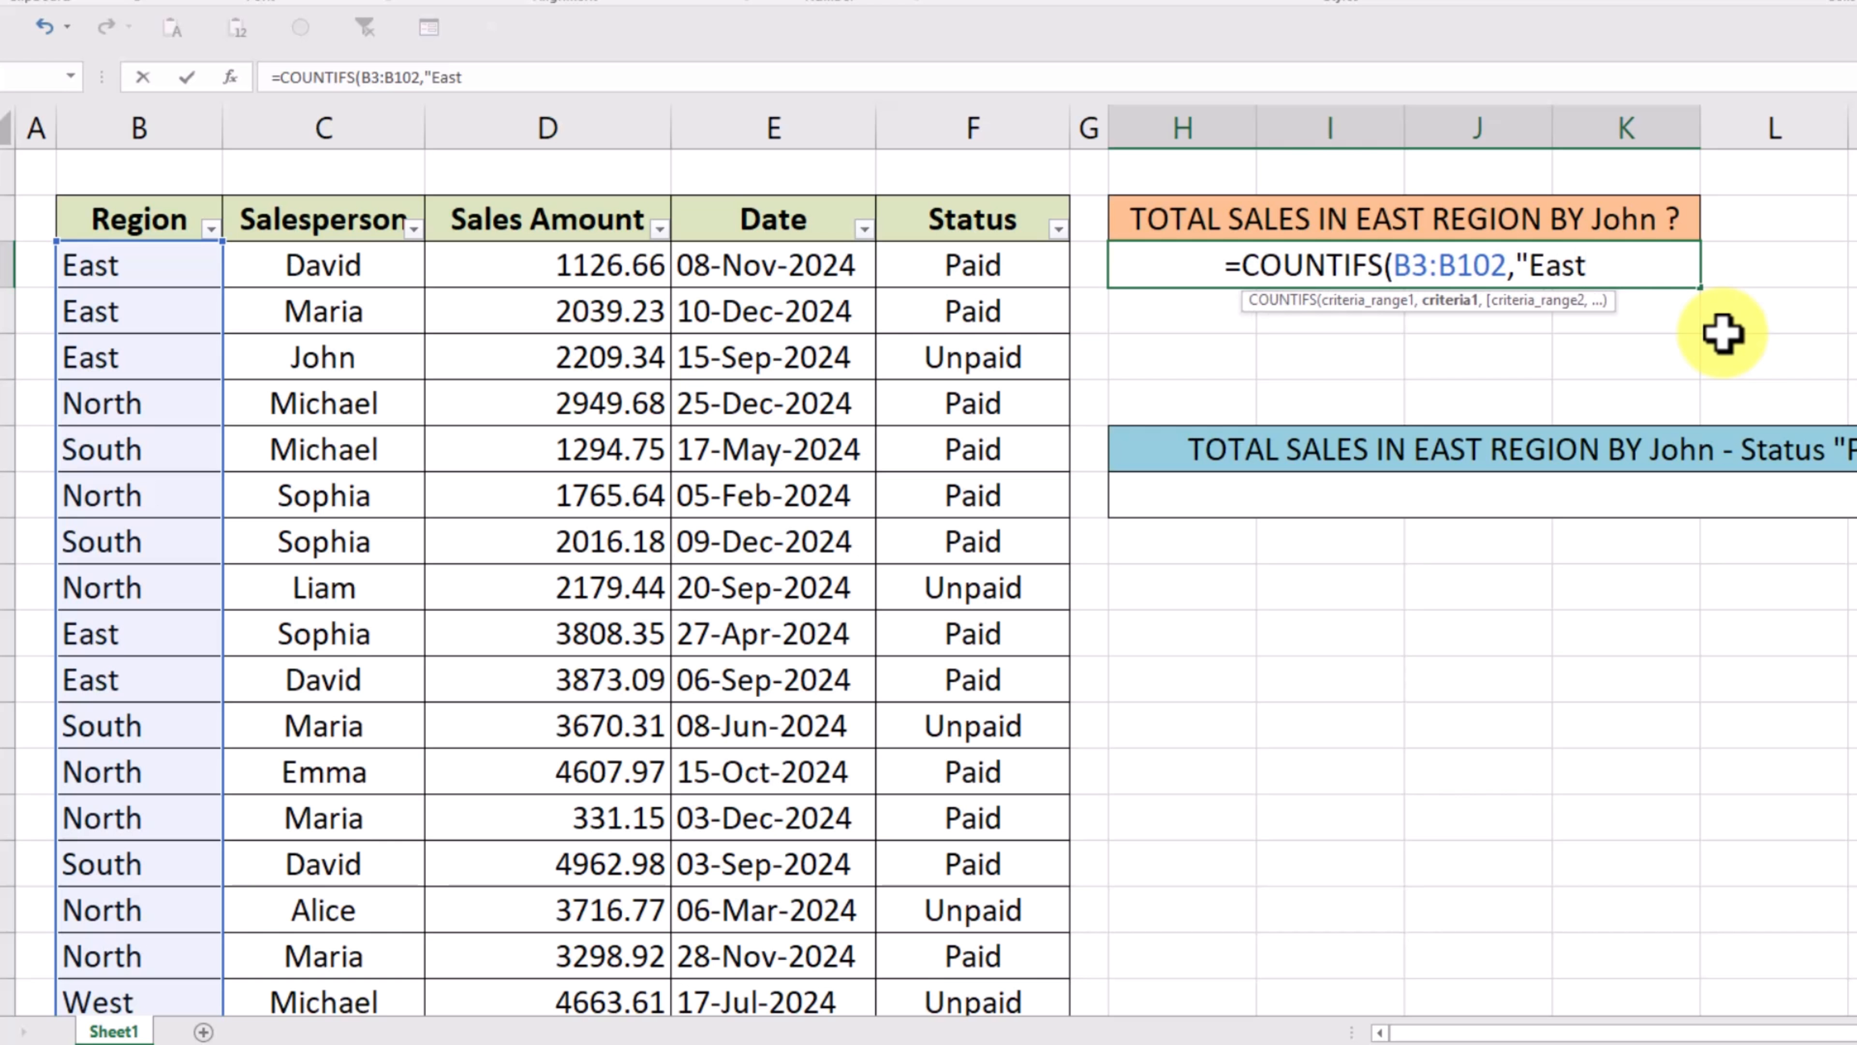
type("\",")
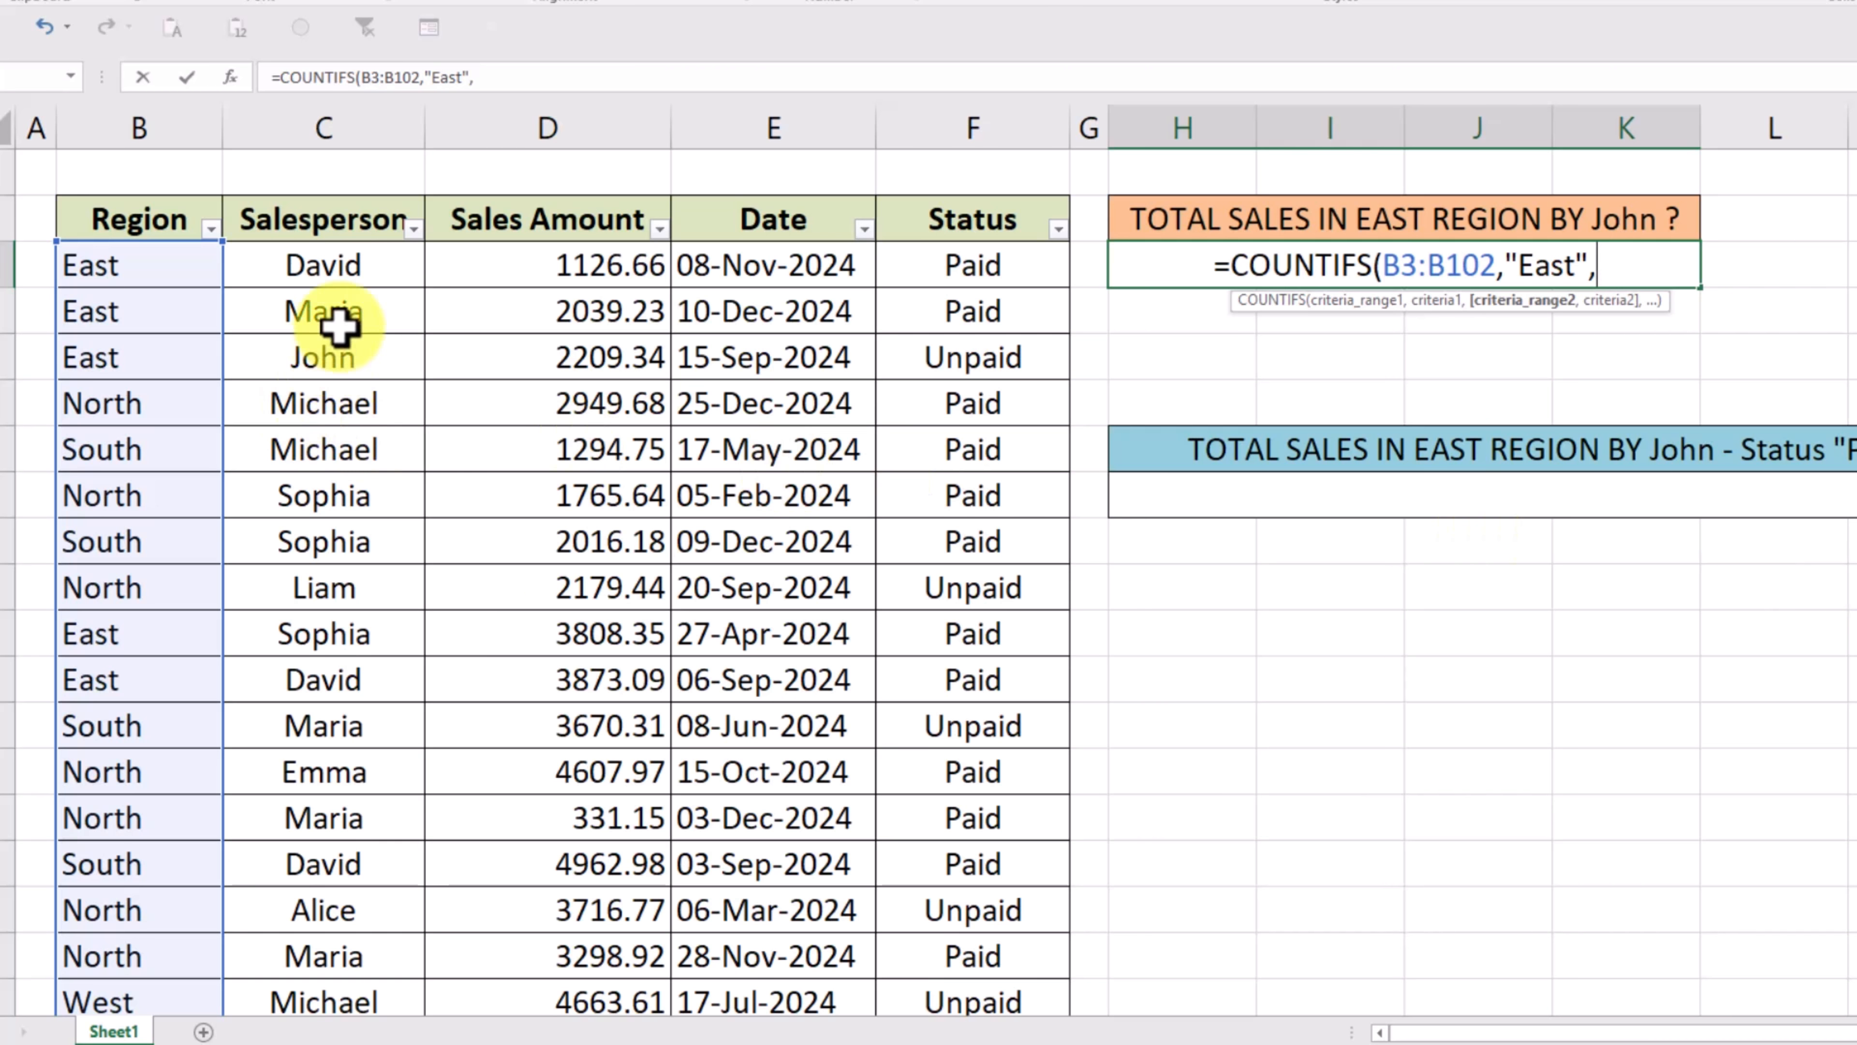
- Add "East" as the first criterion and the Salesperson column C3:C102 as the second criteria range
left_click(350, 268)
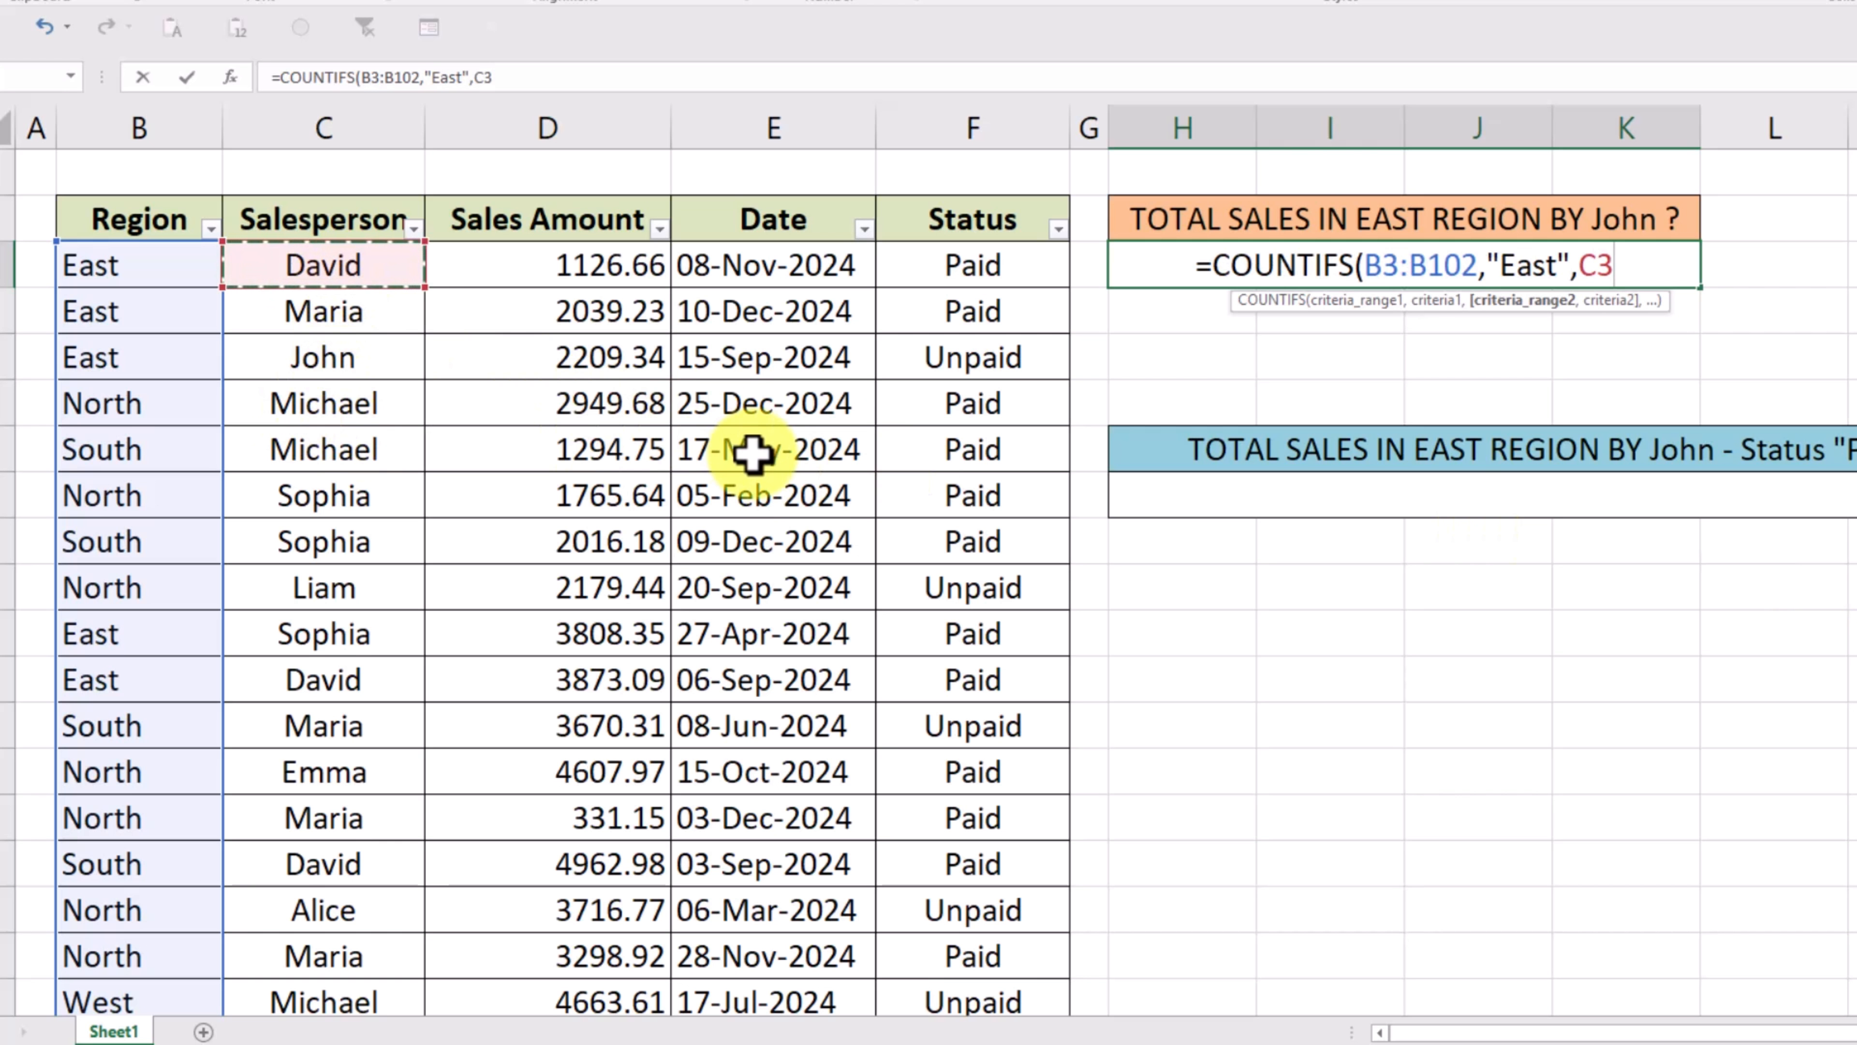
key("ctrl+shift+Down")
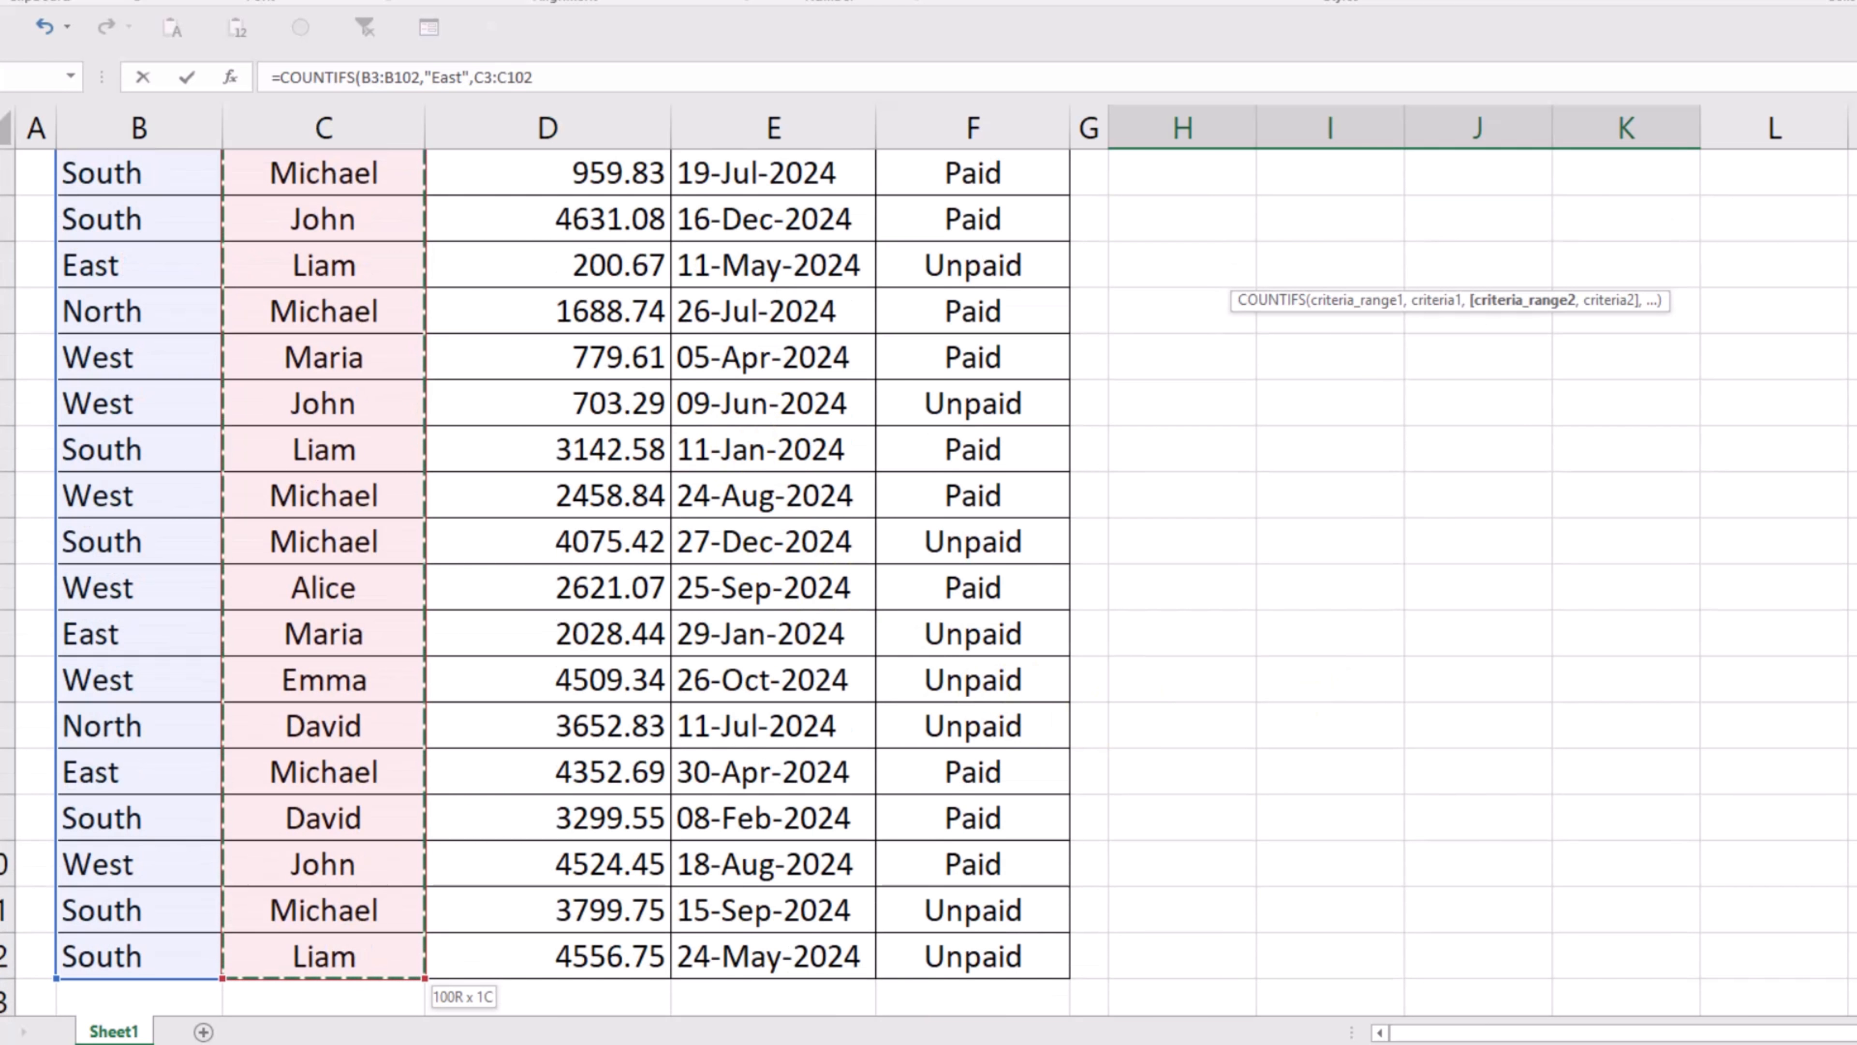
key("ctrl+BackSpace")
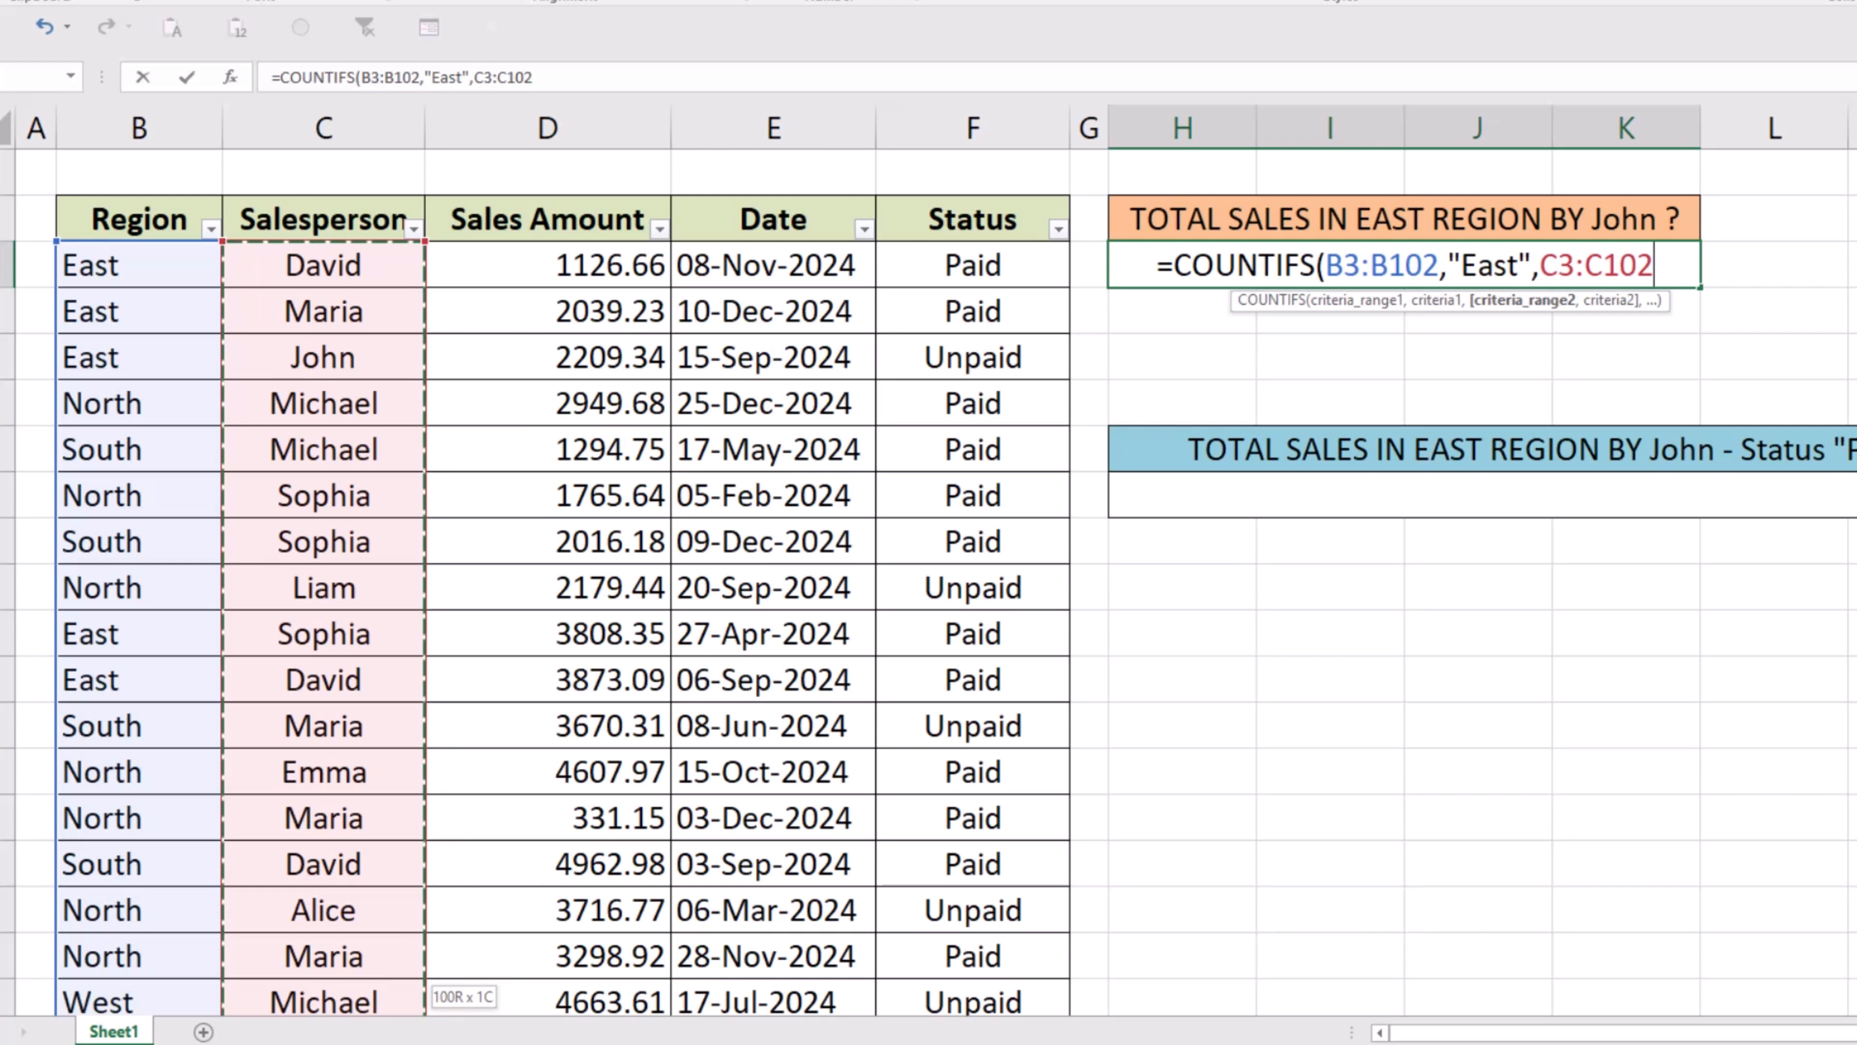
type(",")
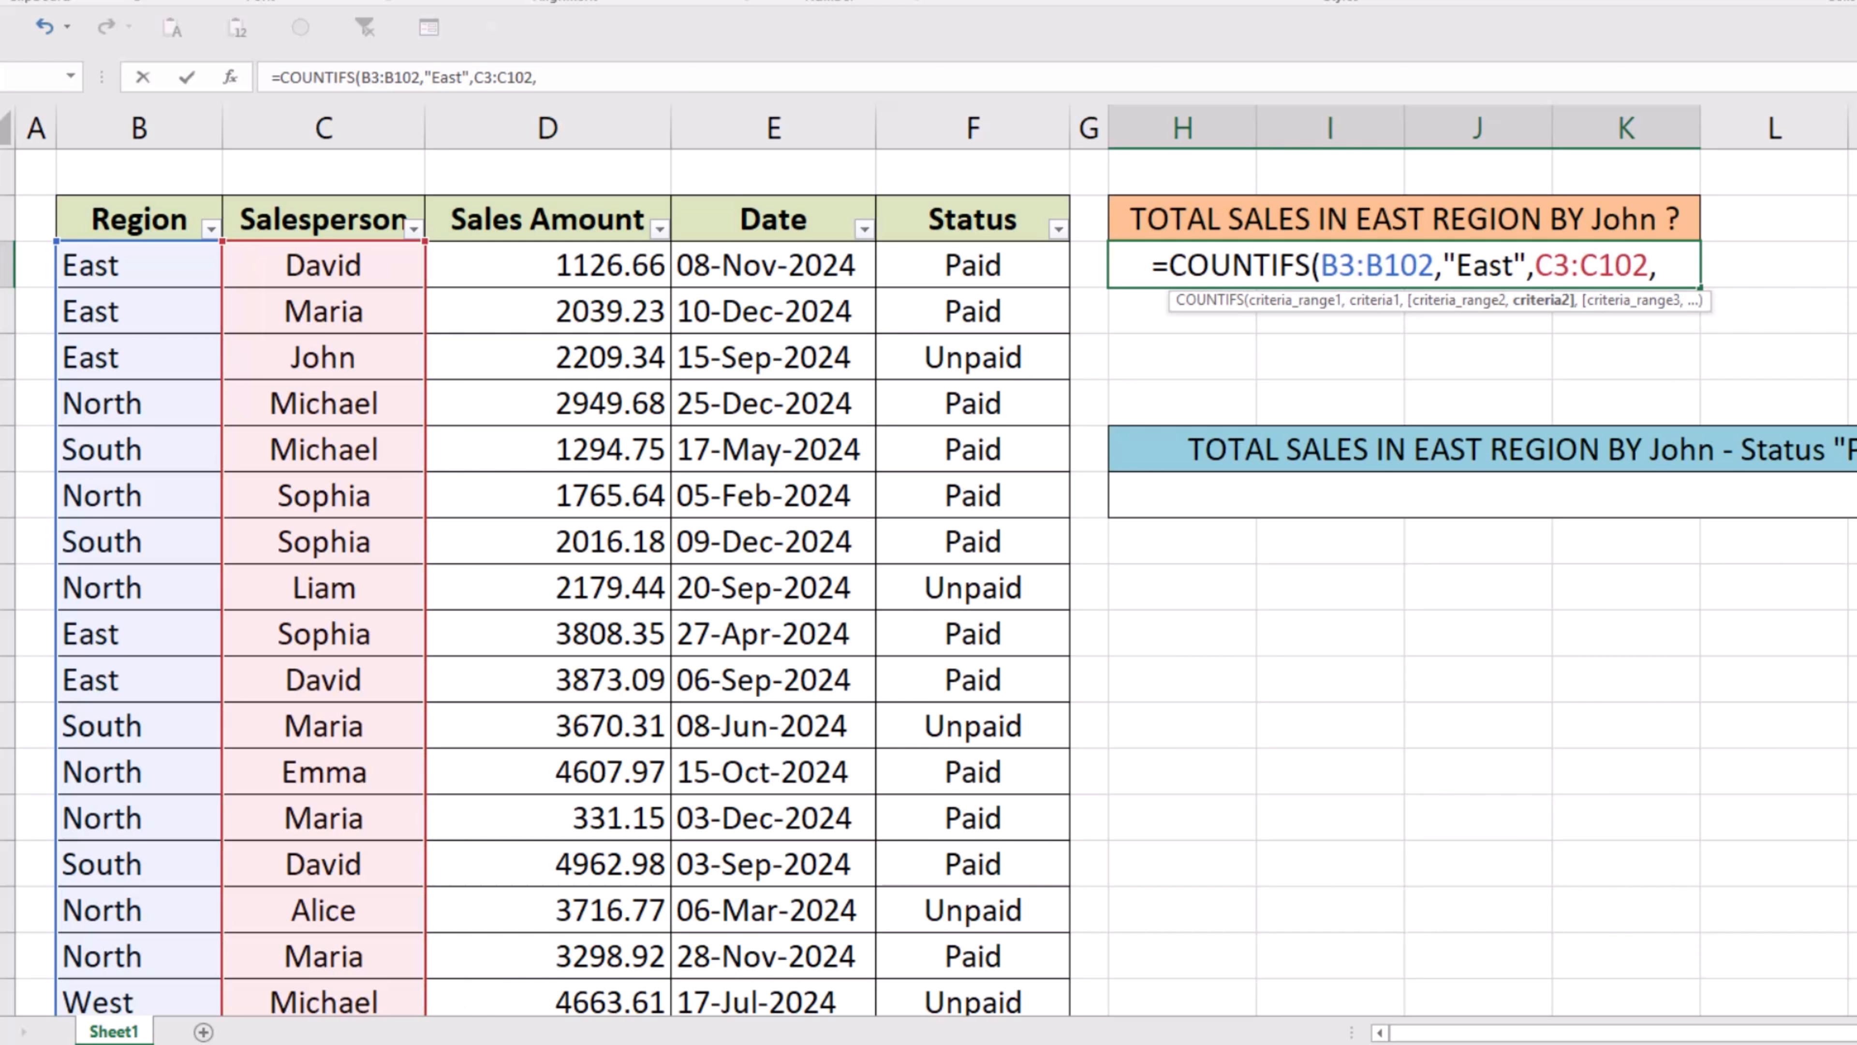
type("\"")
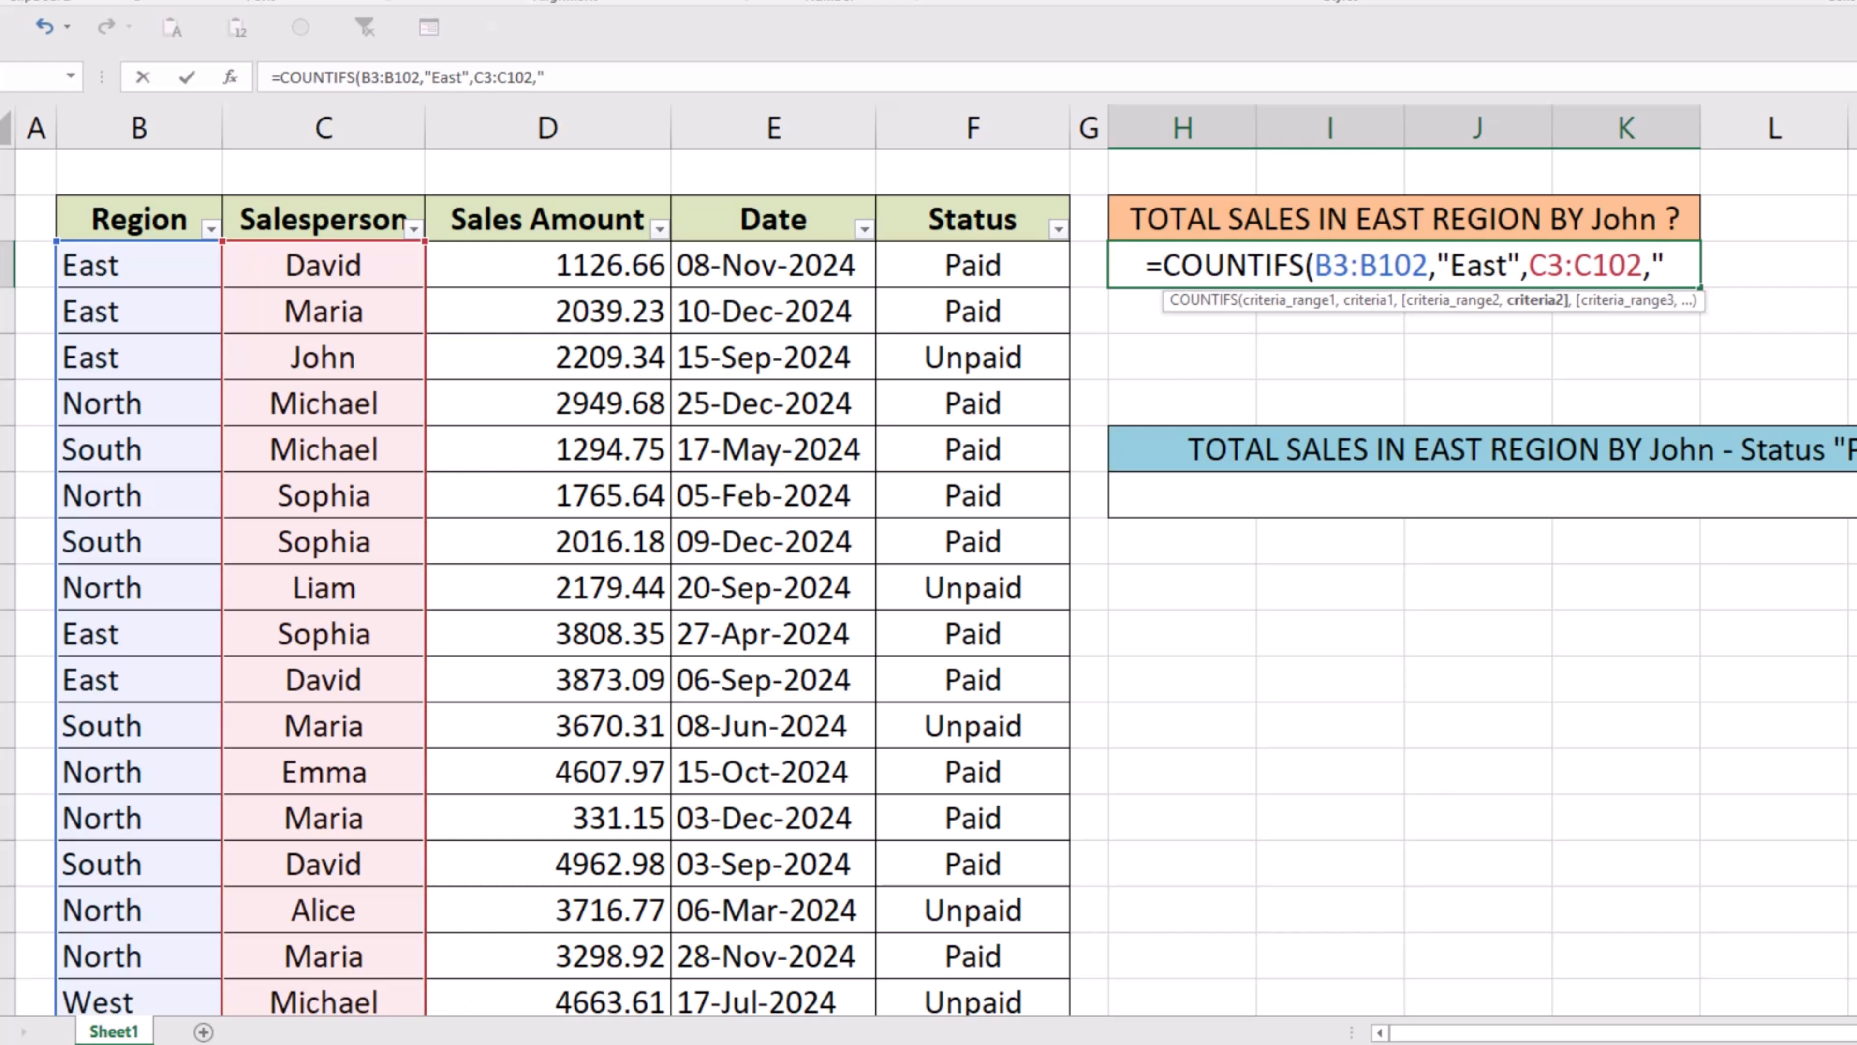
type("J")
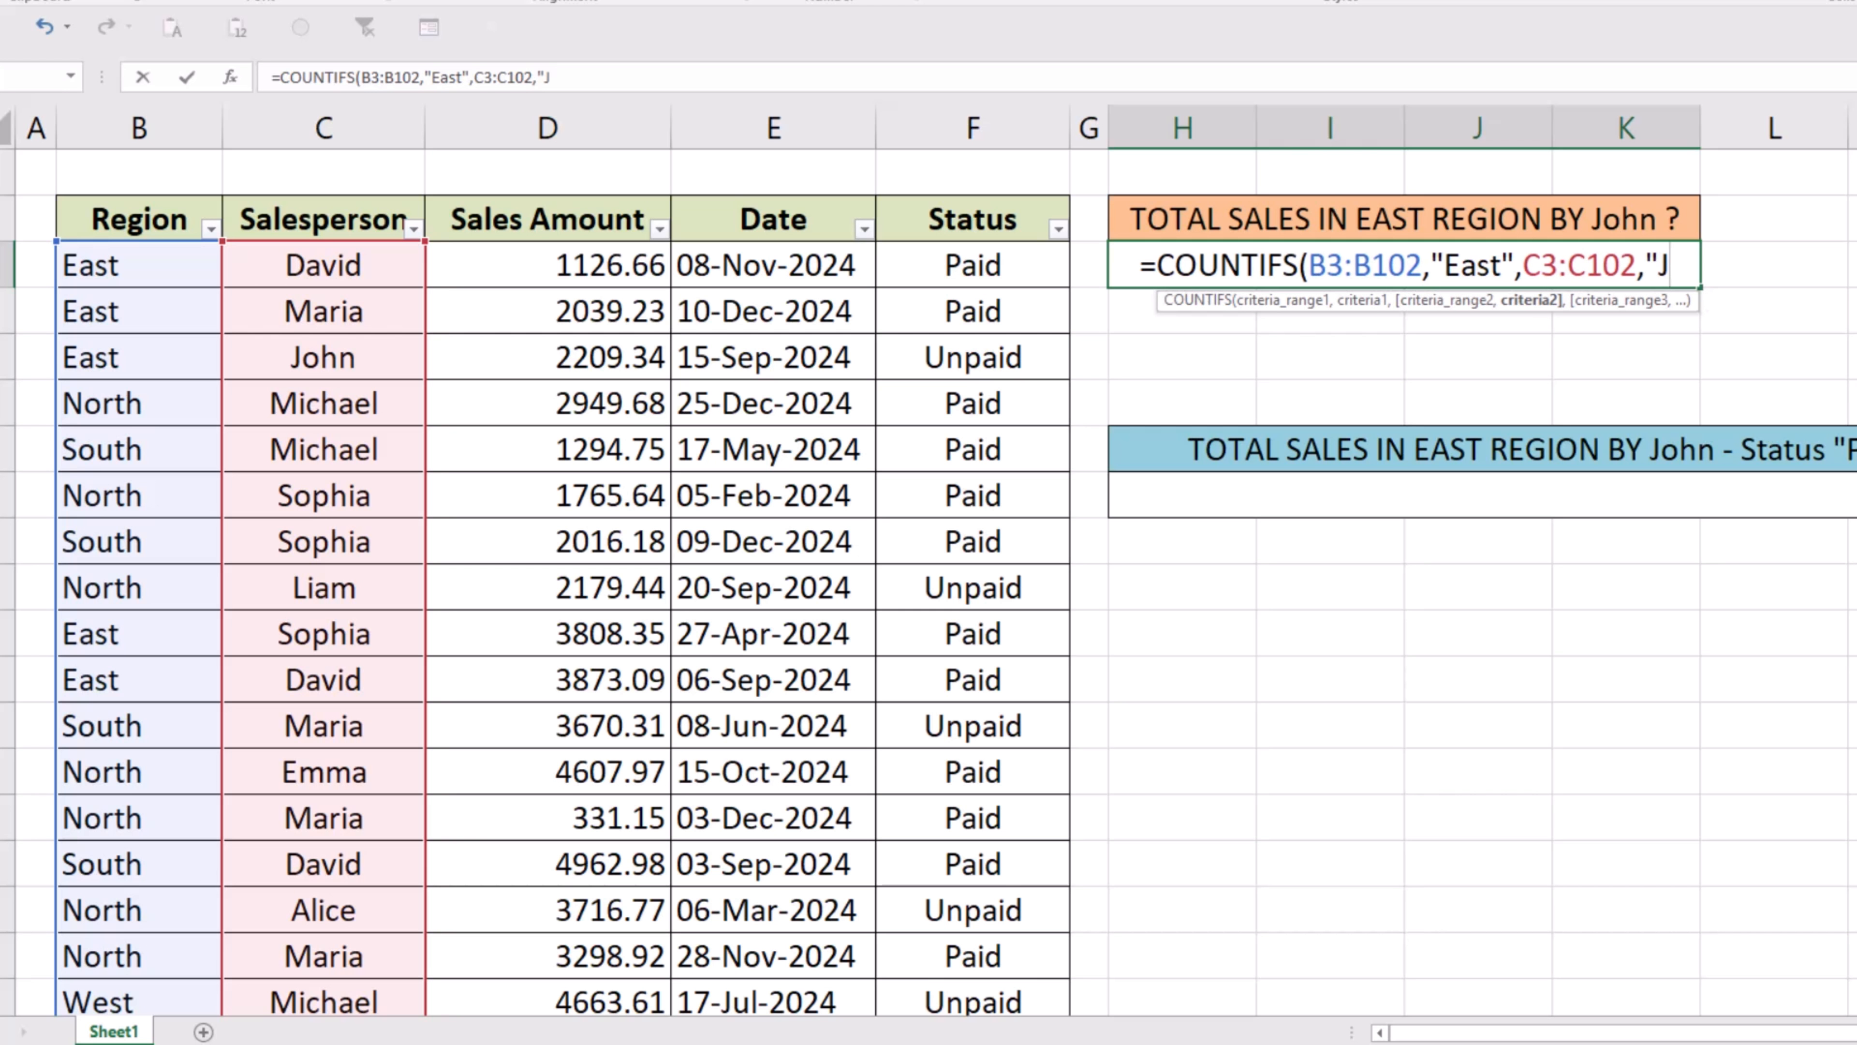
type("ohn")
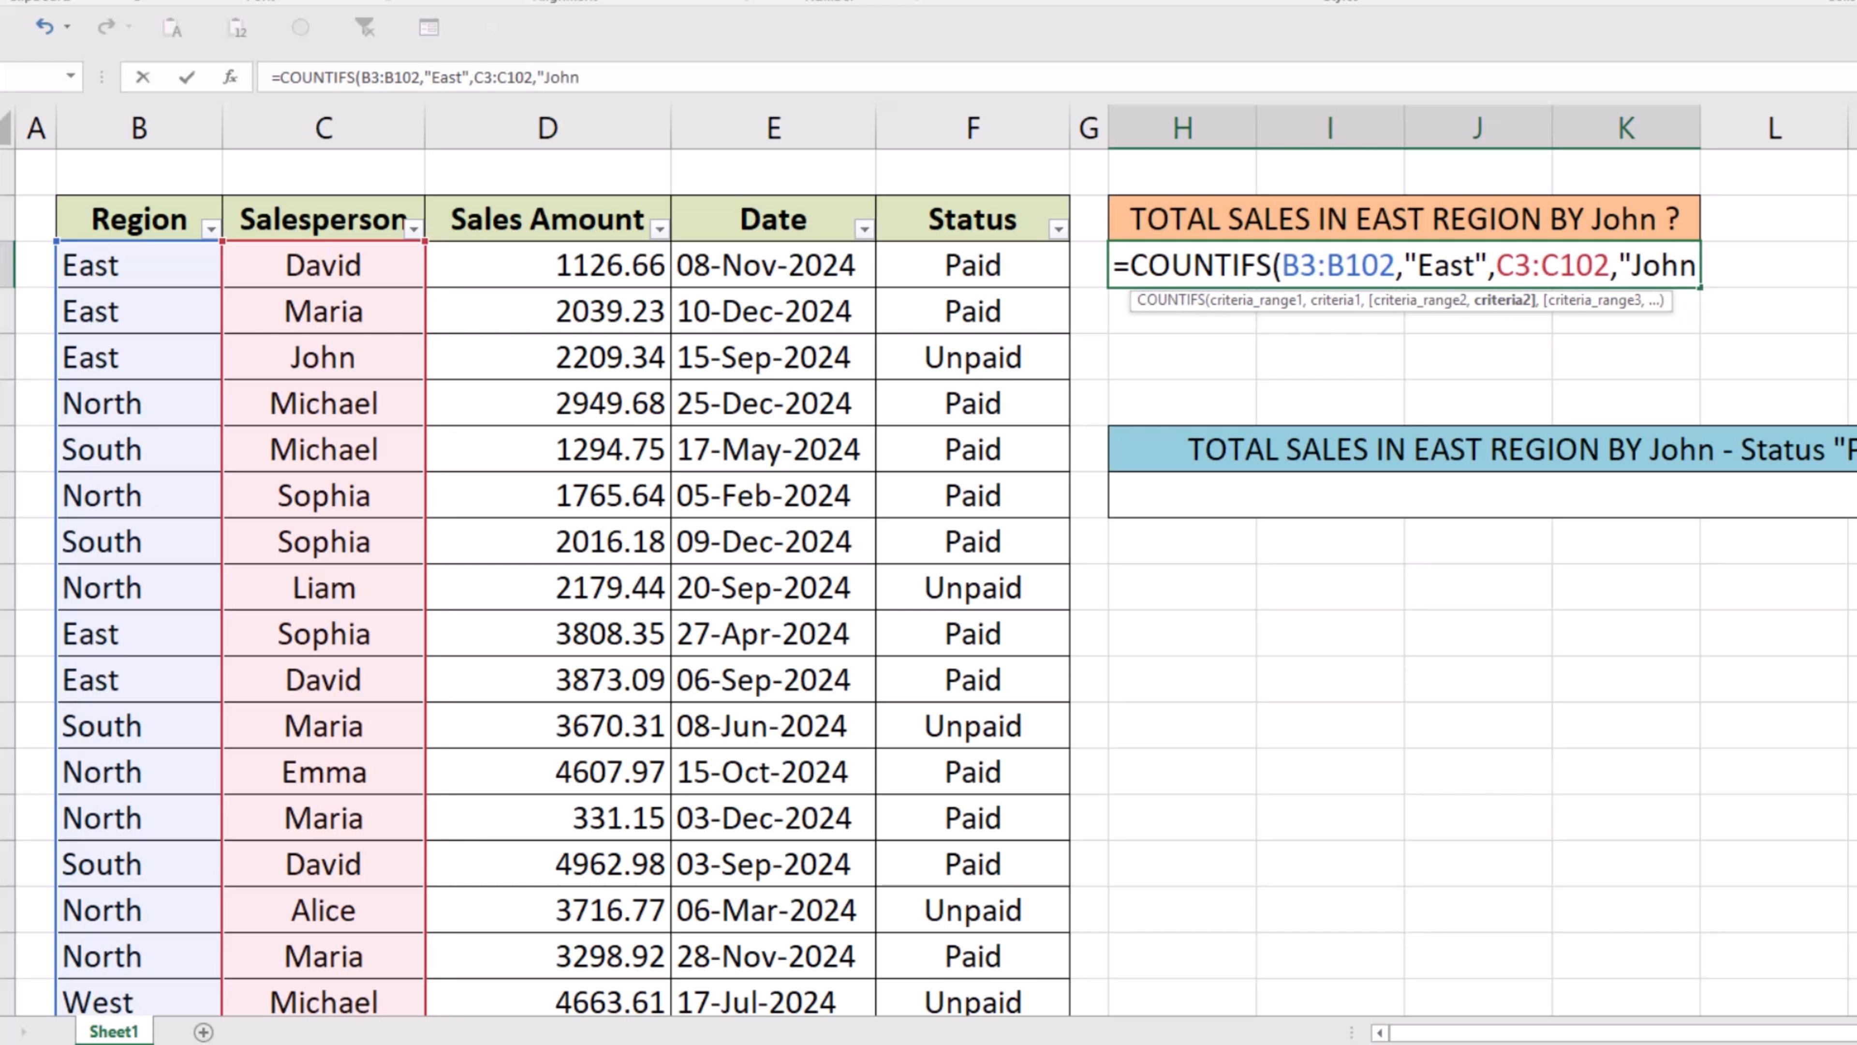
type("\"")
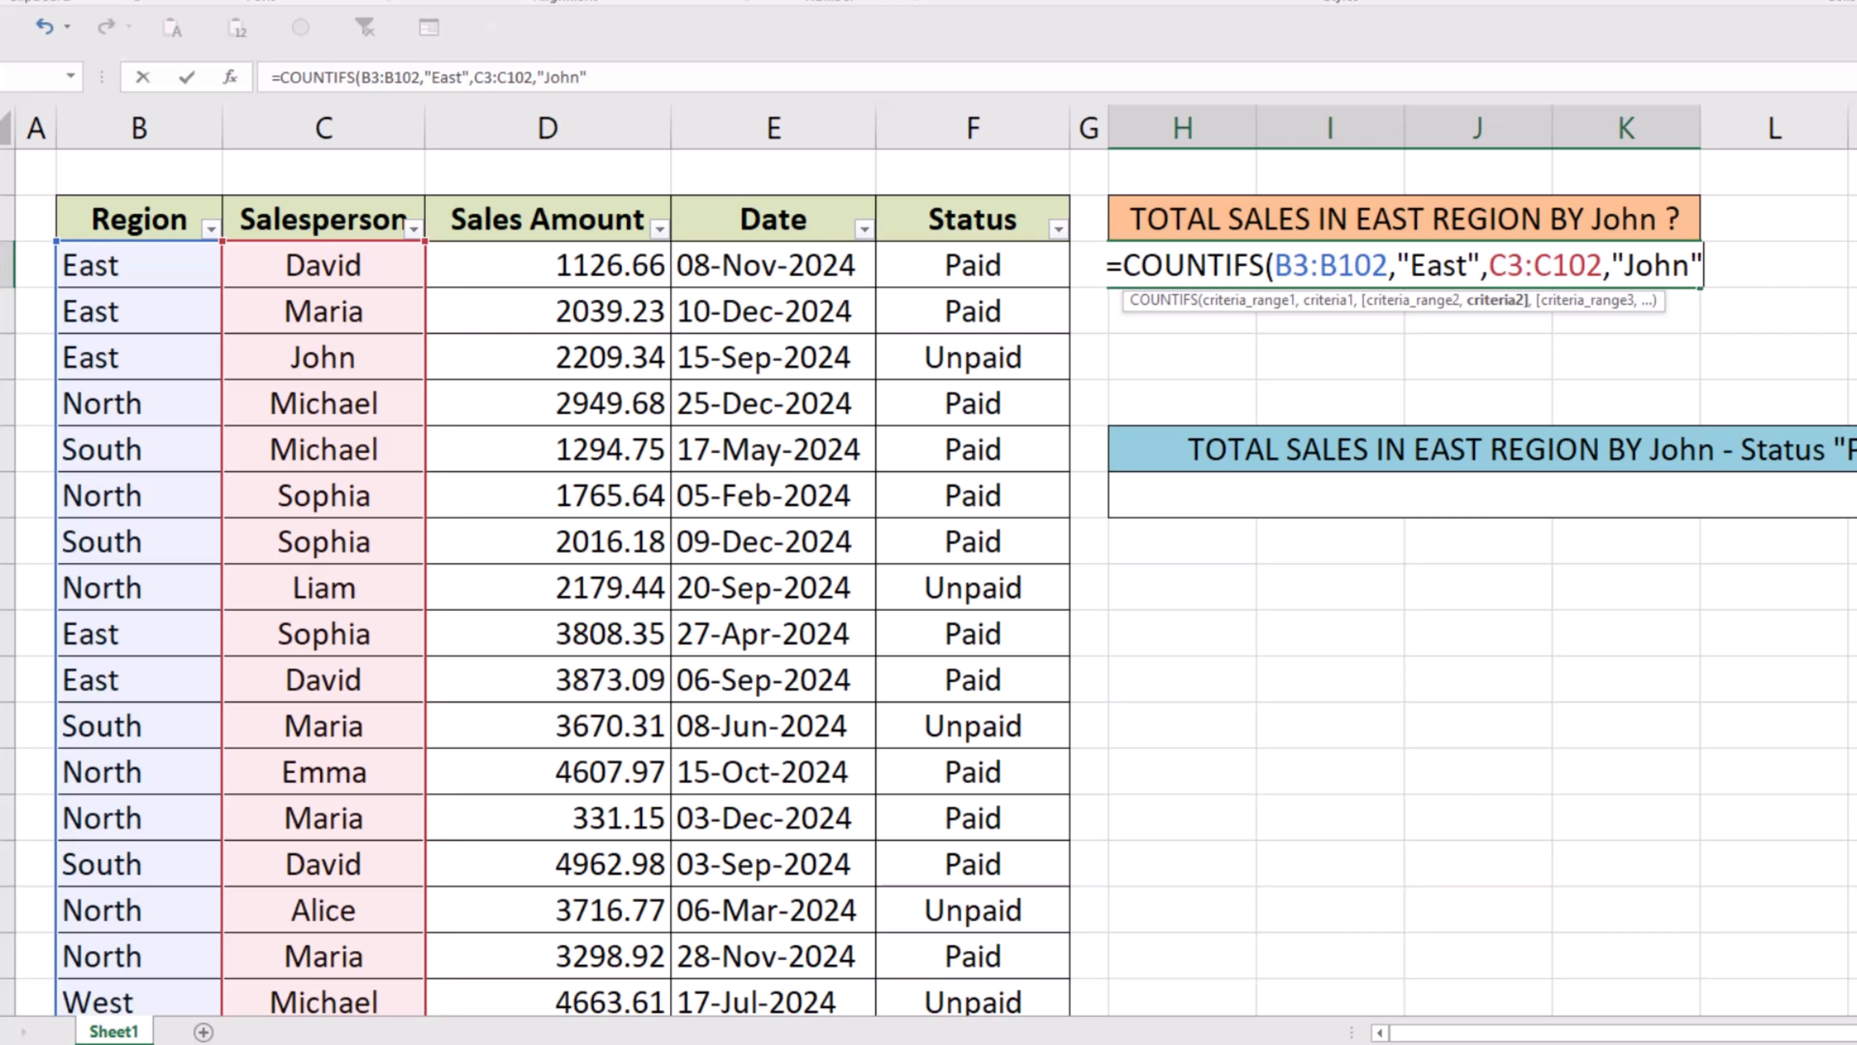
type(")")
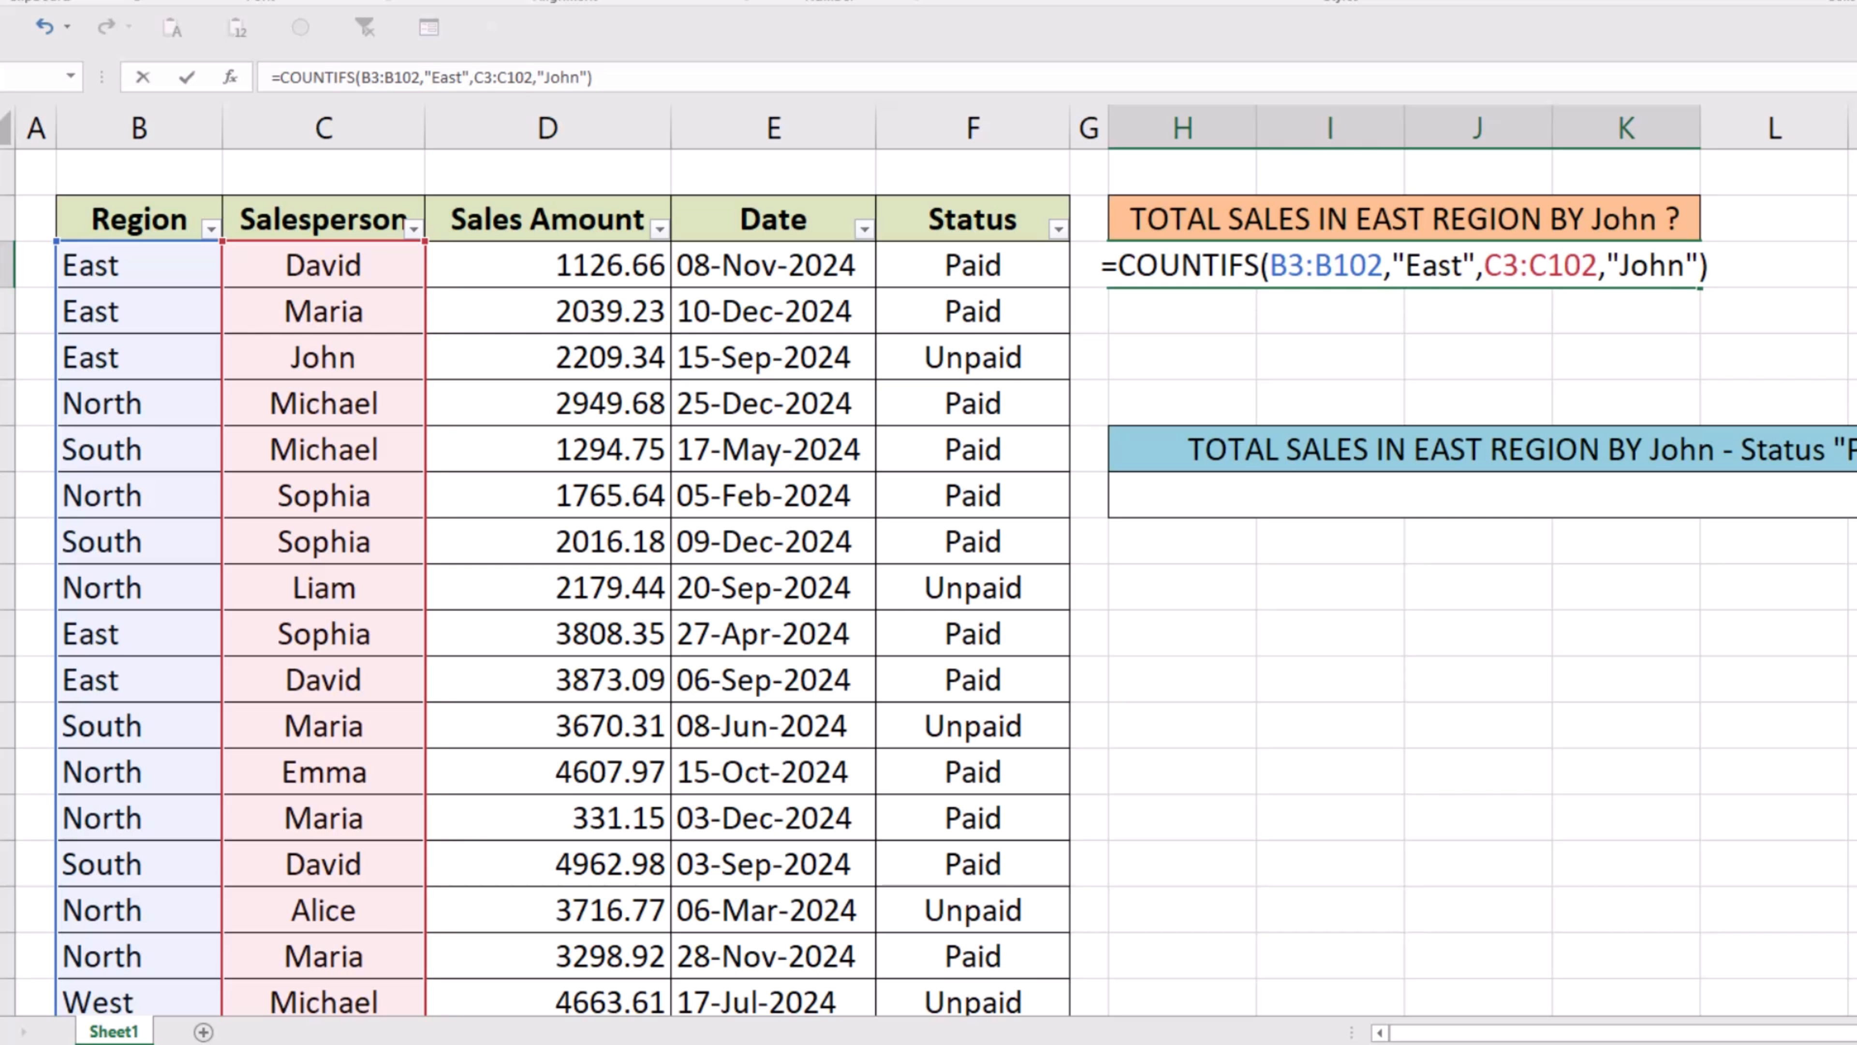
- Add "John" as the second criterion, close the COUNTIFS formula and enter it
key("Return")
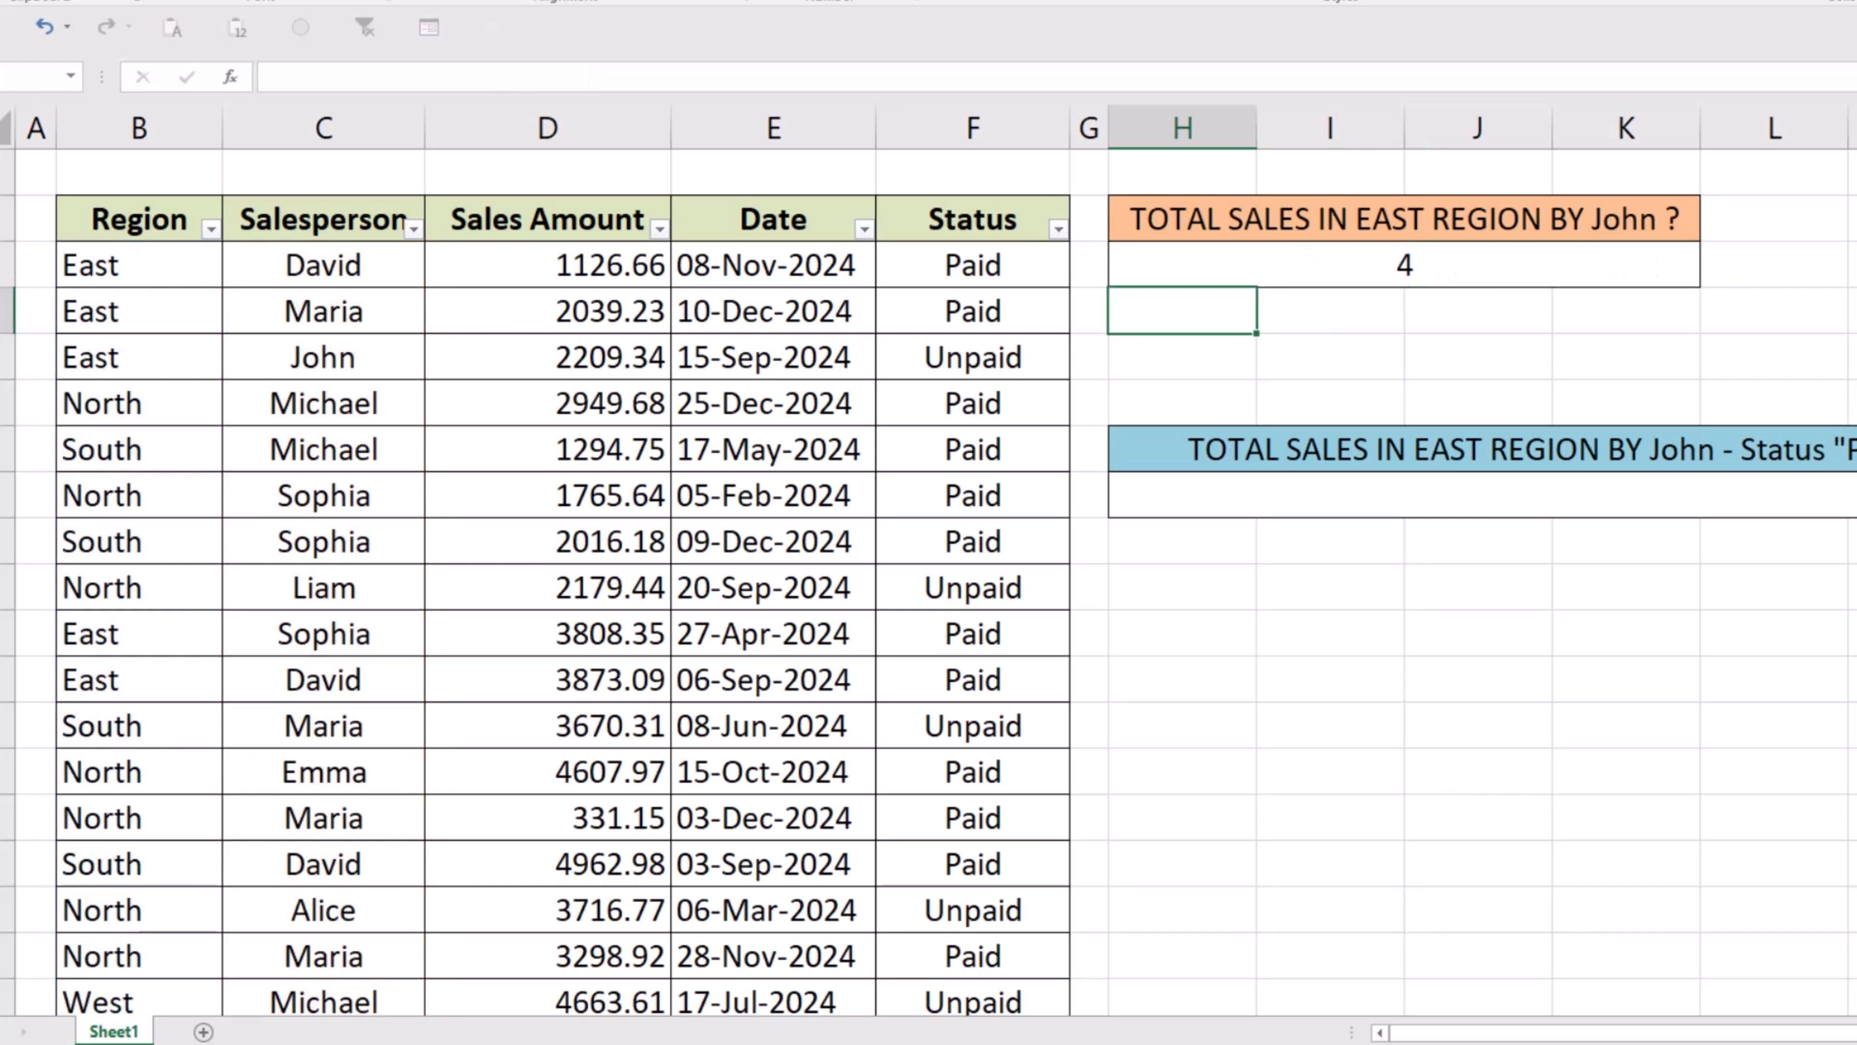
- Filter the table's Region column to show only East
left_click(1856, 771)
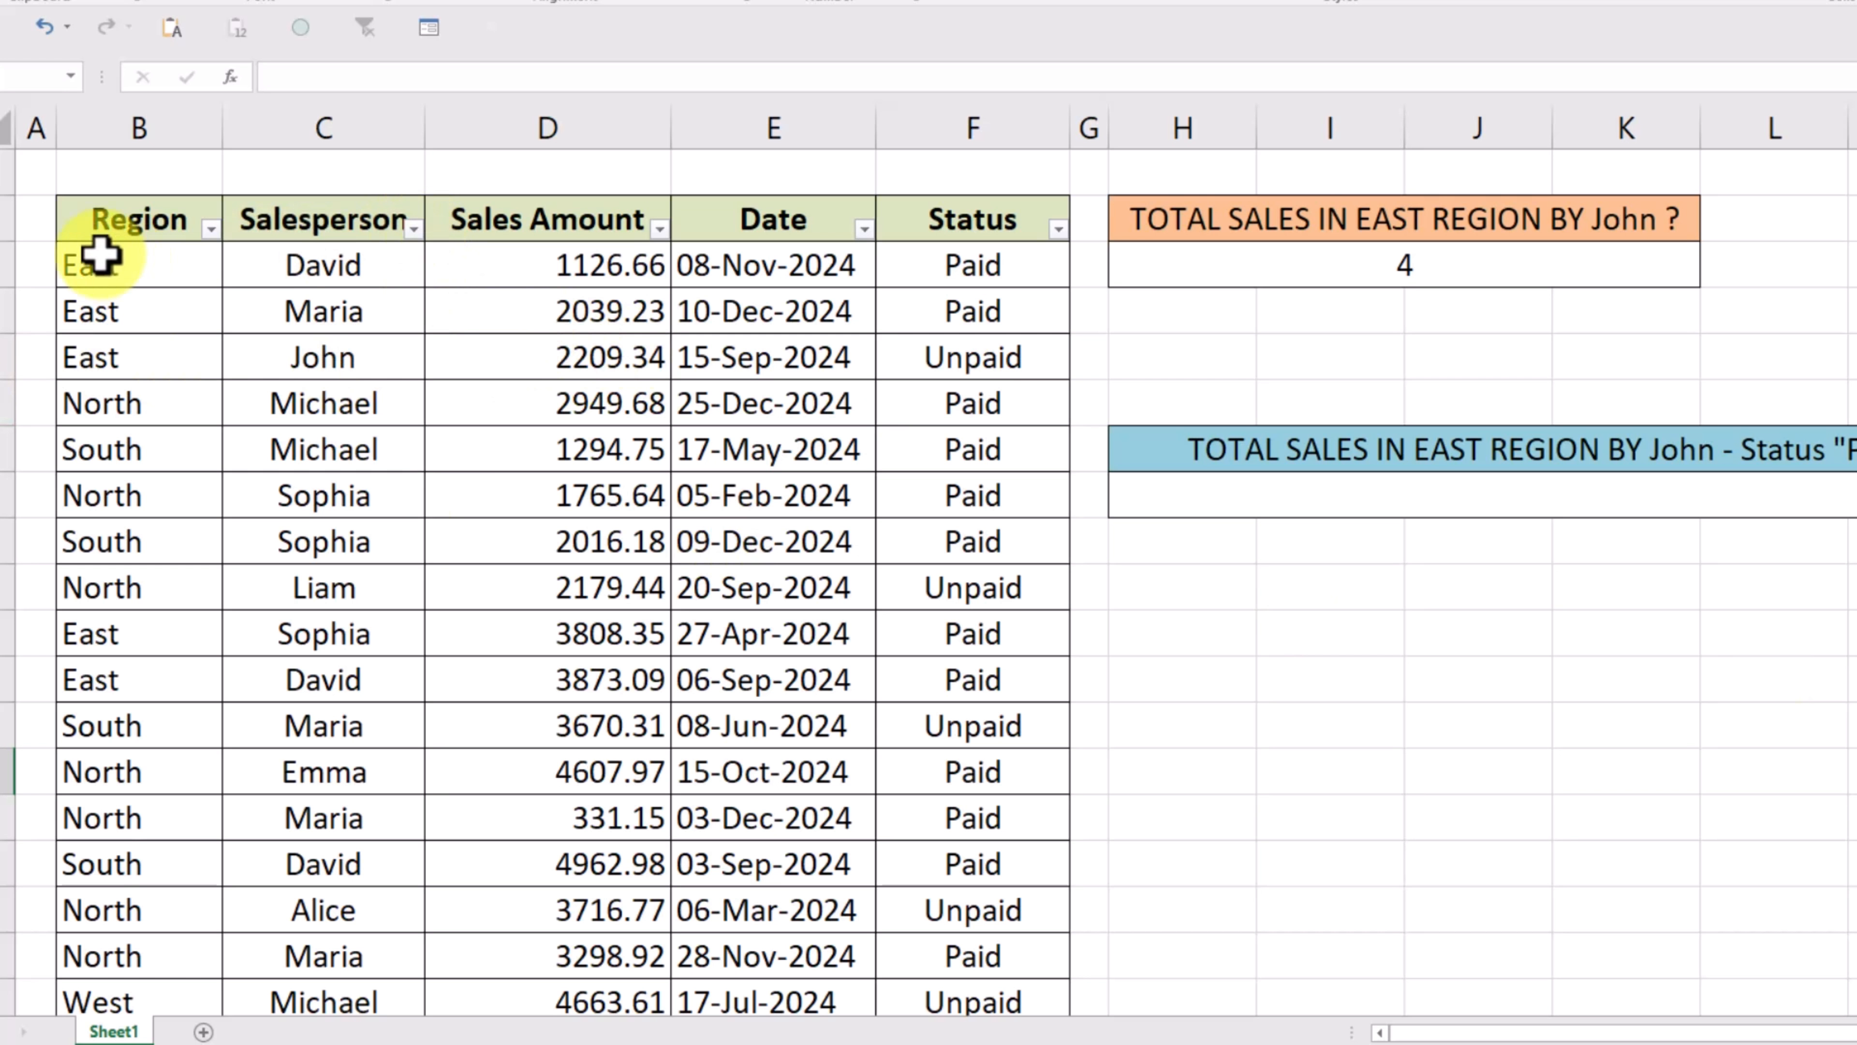
left_click(210, 229)
left_click(307, 465)
left_click(291, 484)
left_click(370, 690)
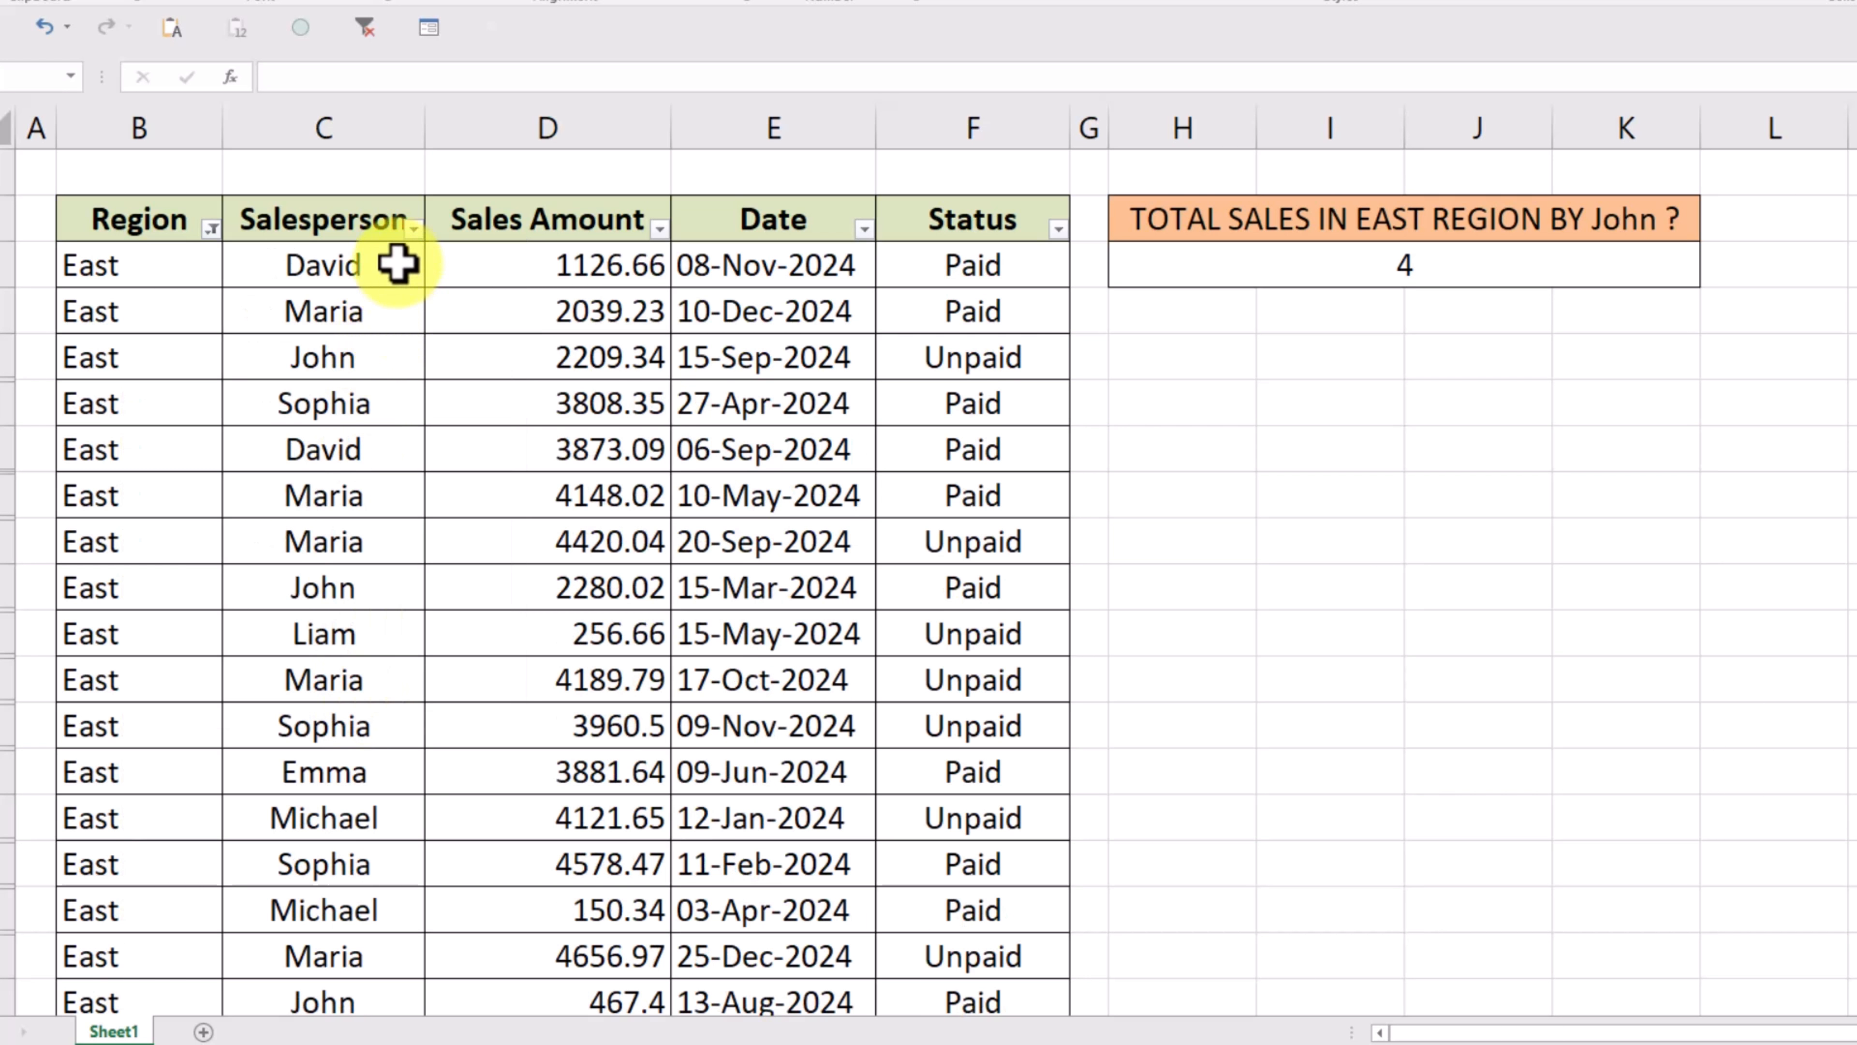
- Filter the Salesperson column to show only John, to check the count
left_click(414, 229)
left_click(504, 465)
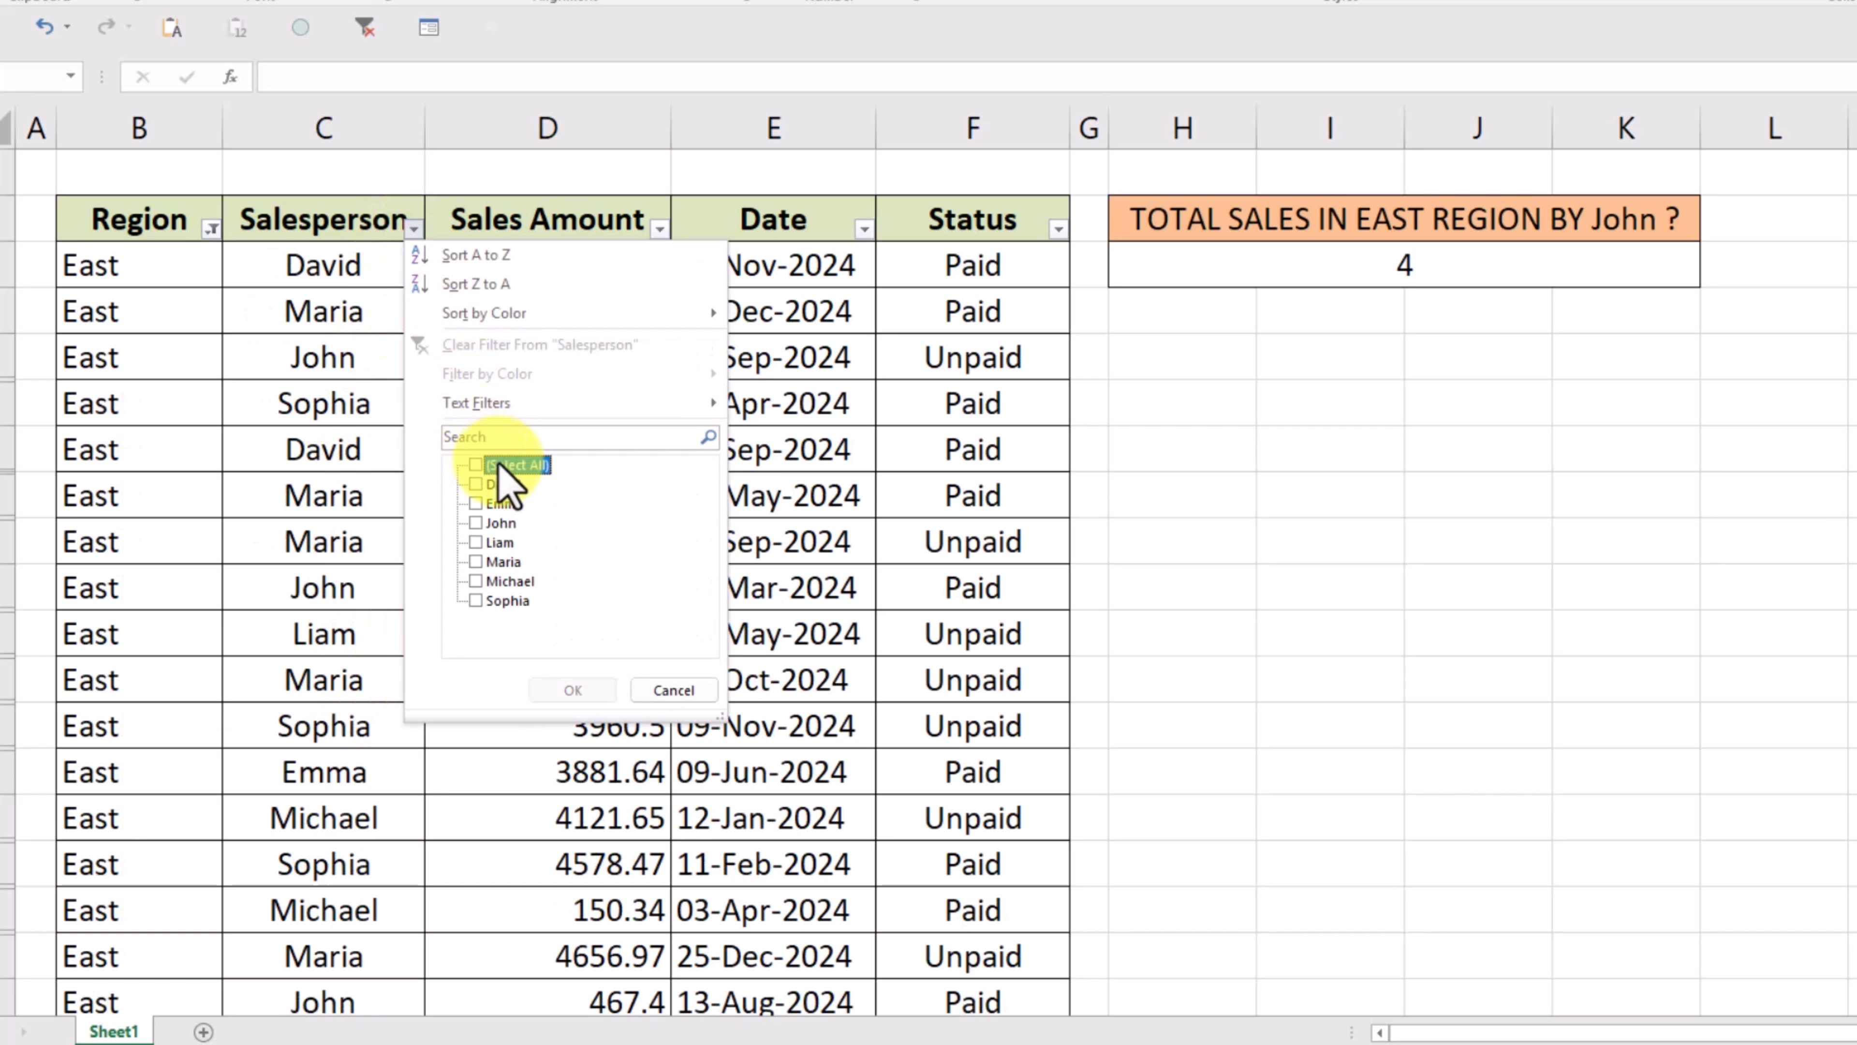
left_click(502, 527)
left_click(574, 690)
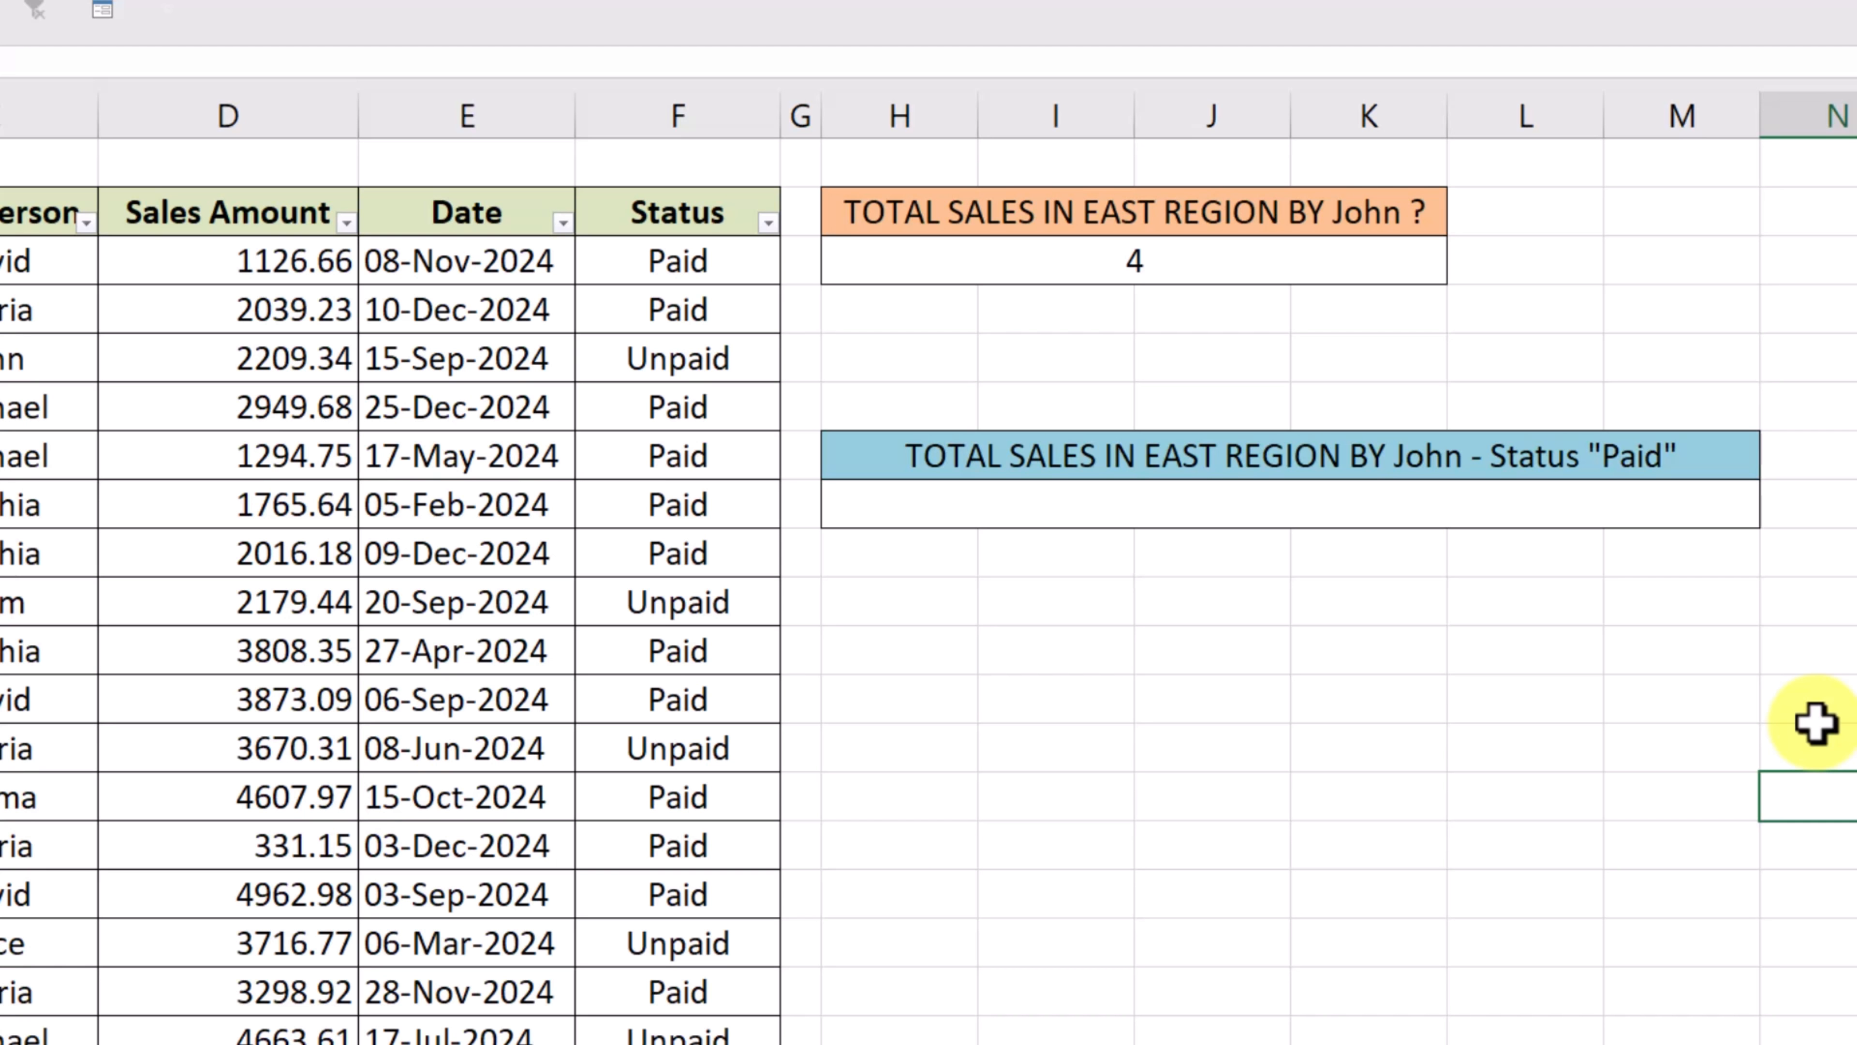
- Start a COUNTIFS formula in the cell below the Paid-status question, using Region range B3:B102 as the first criteria range
left_click(1704, 512)
type("=count")
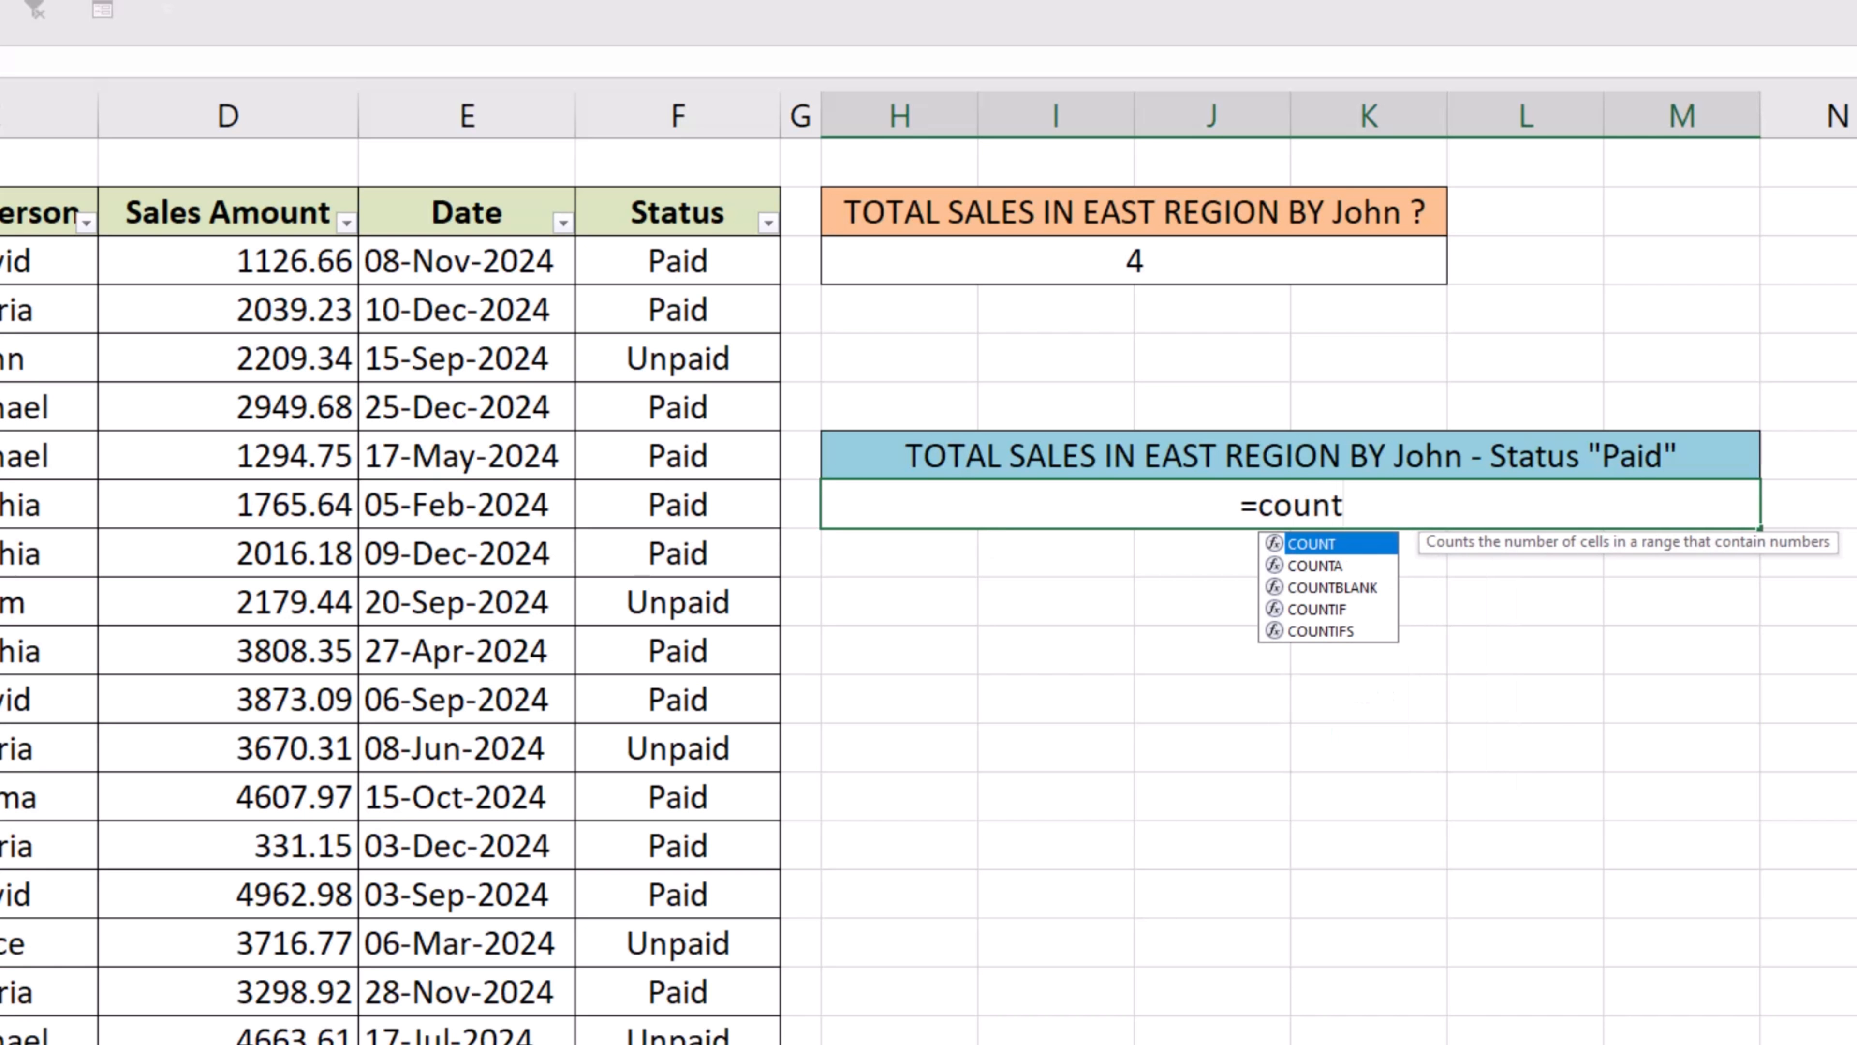
double_click(1320, 631)
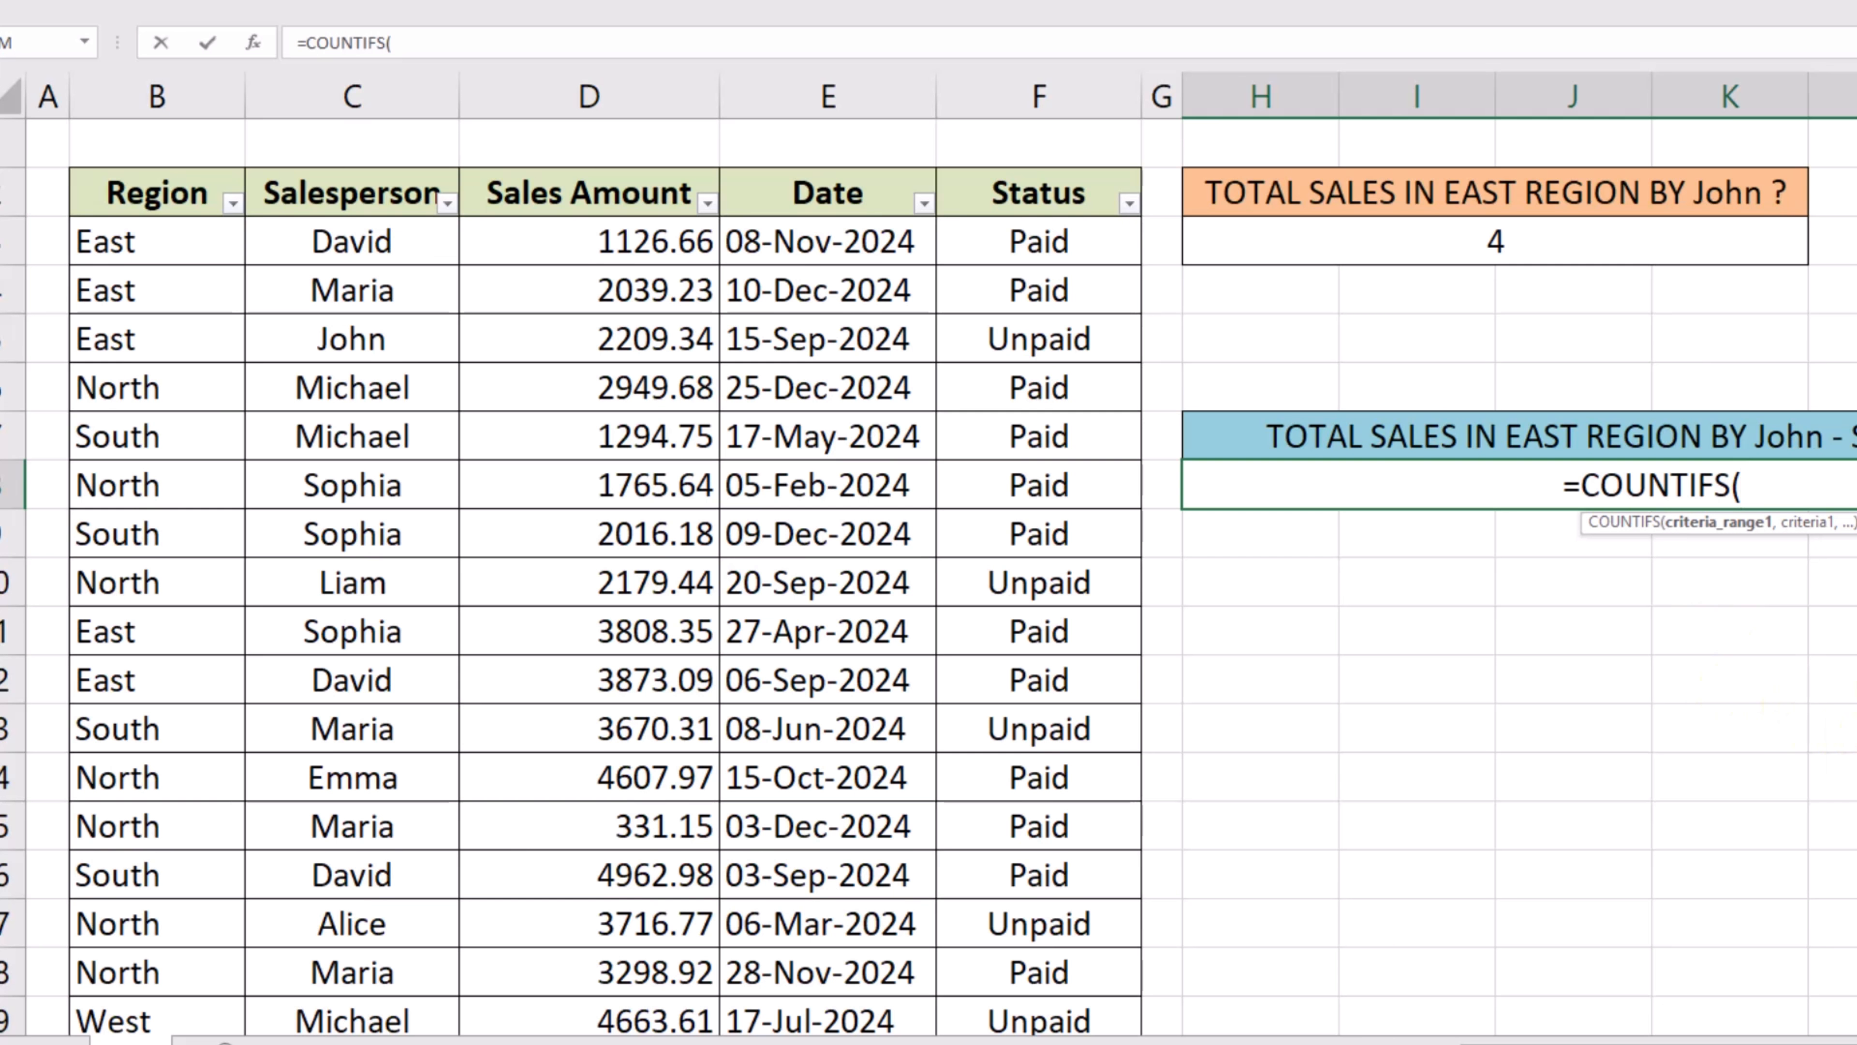
left_click(141, 242)
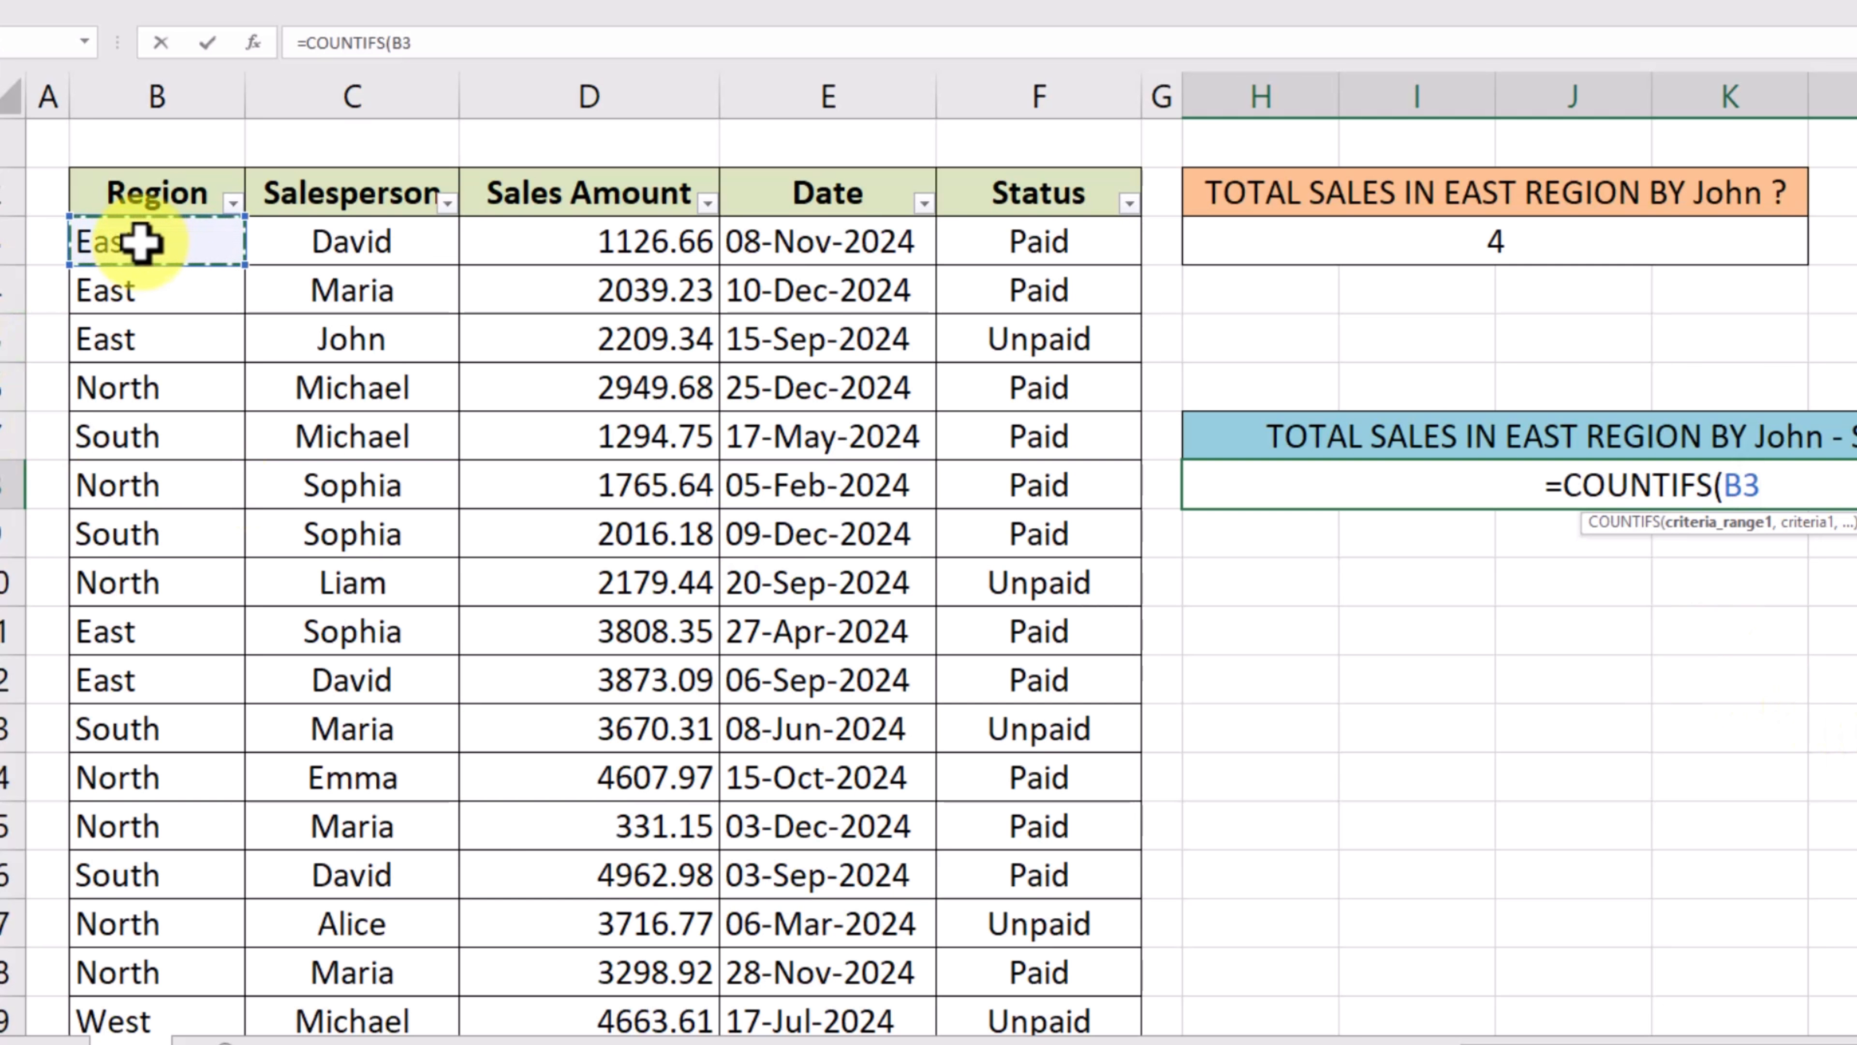
key("ctrl+shift+Down")
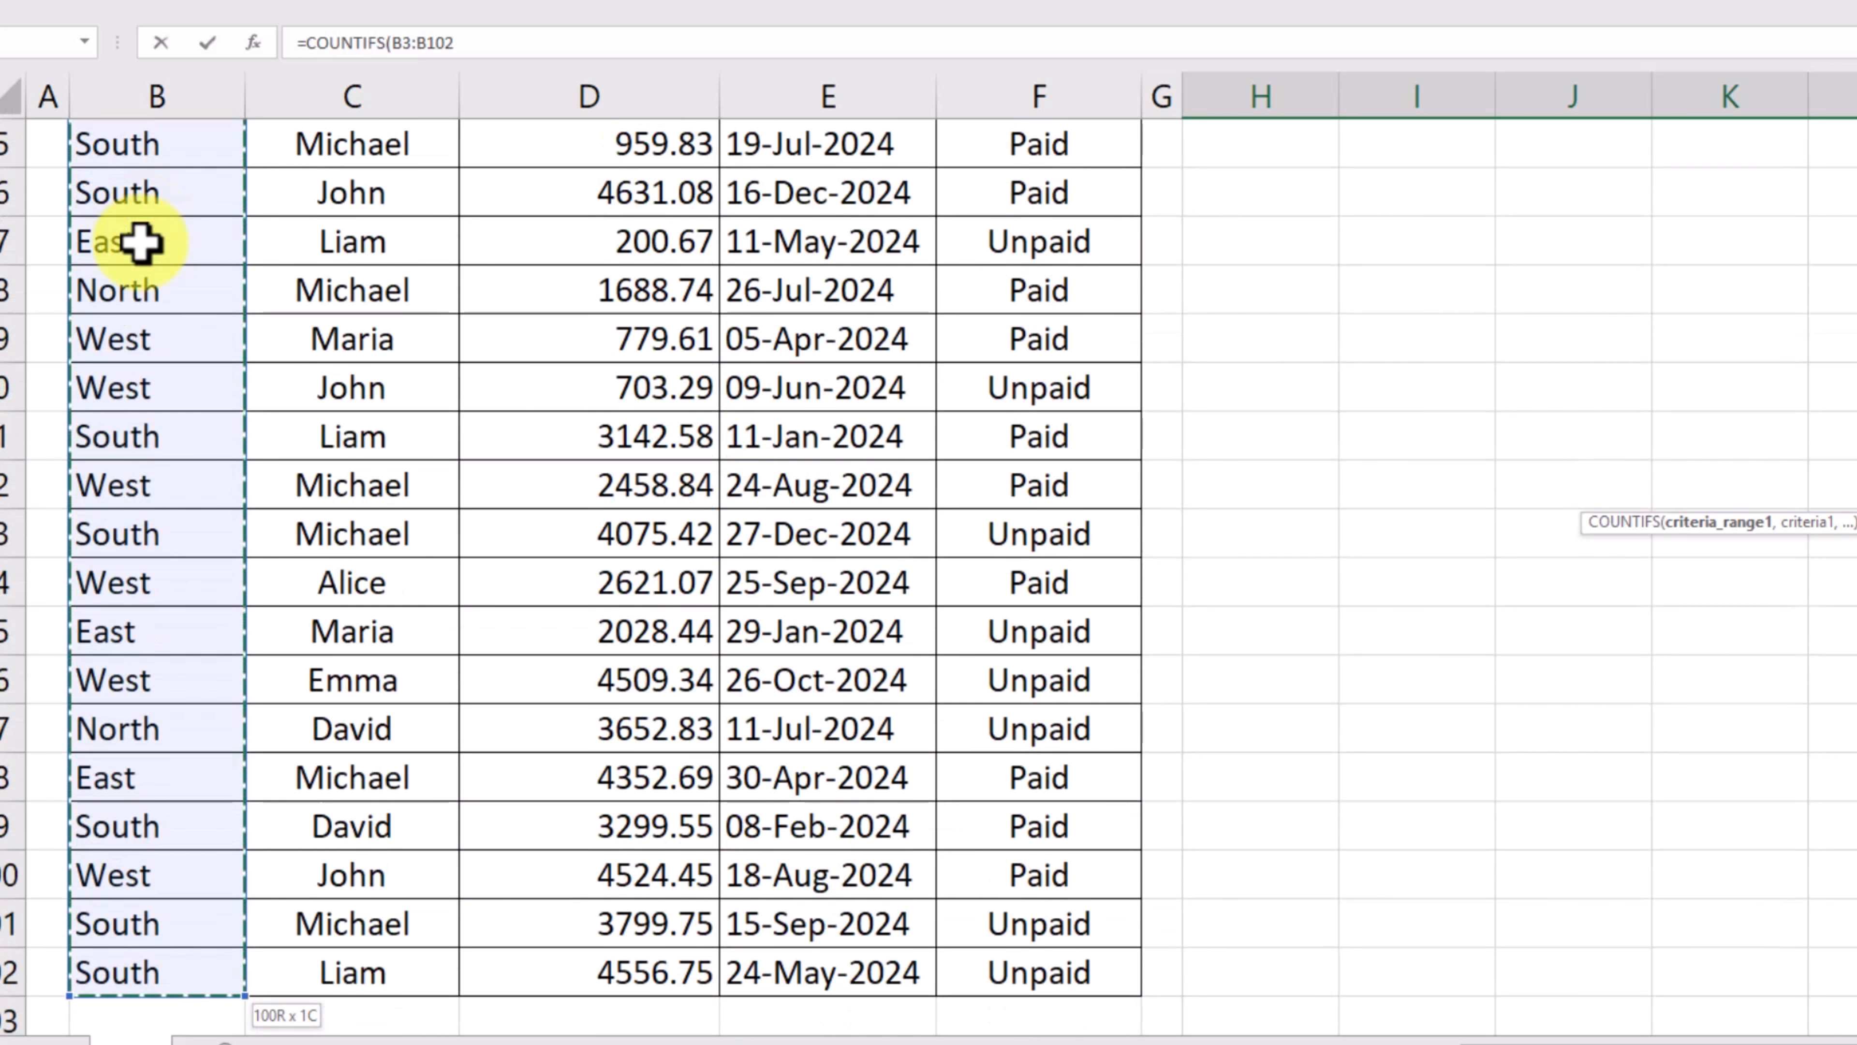
scroll(1855, 391, "up", 20)
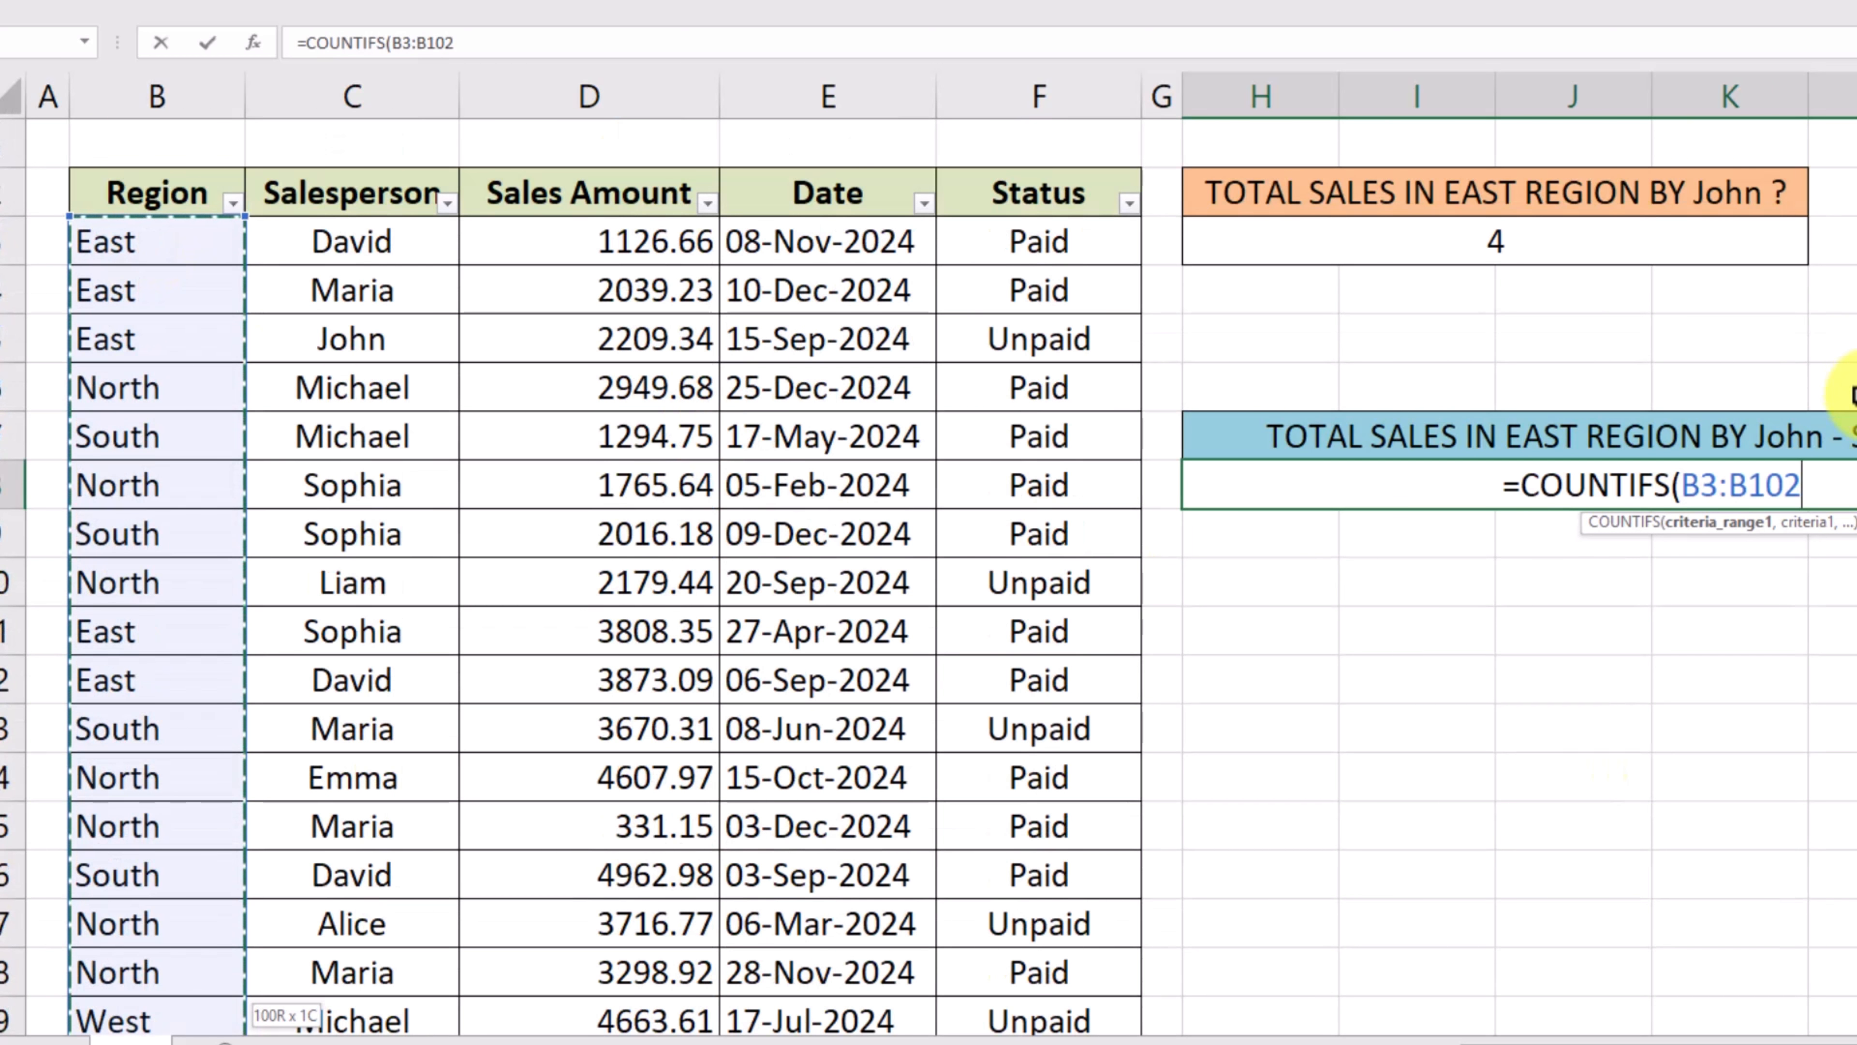
type(",\"EAs")
- Add "East" as the first criterion and Salesperson range C3:C102 as the second criteria range
key("BackSpace")
key("BackSpace")
type("ast\"")
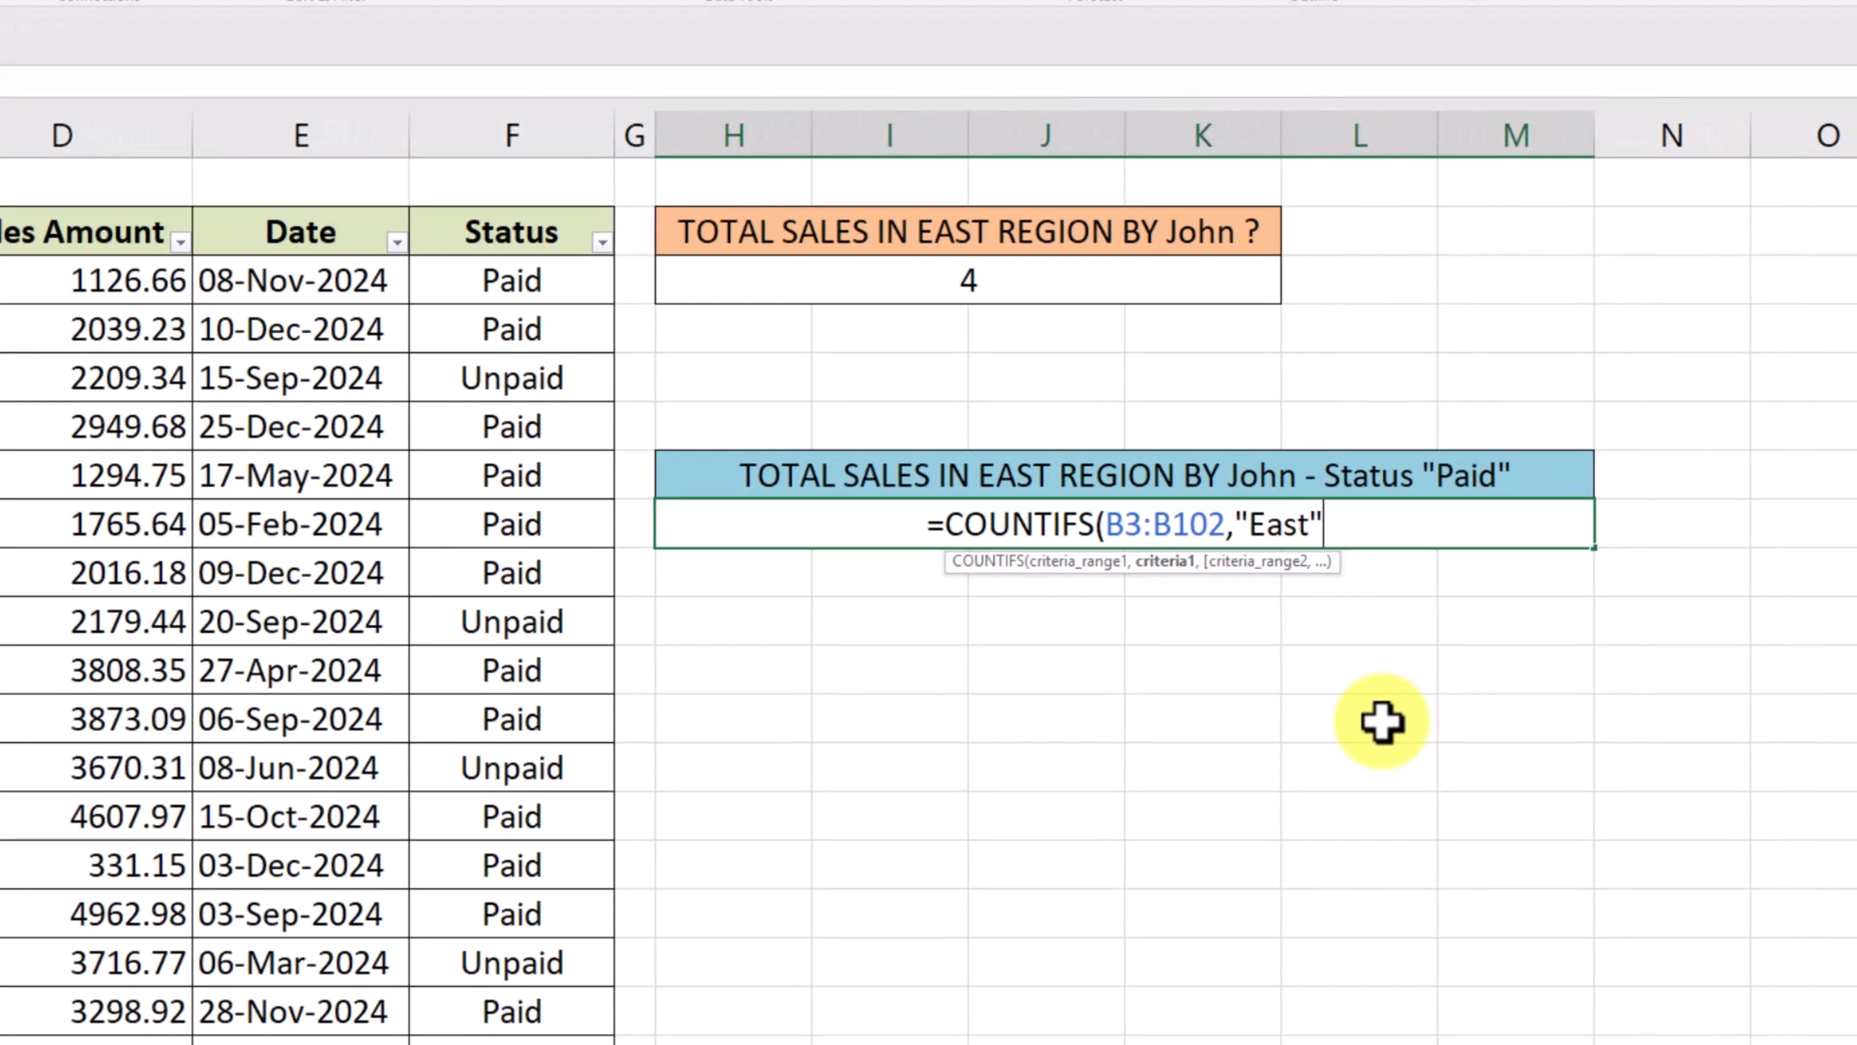
type(",")
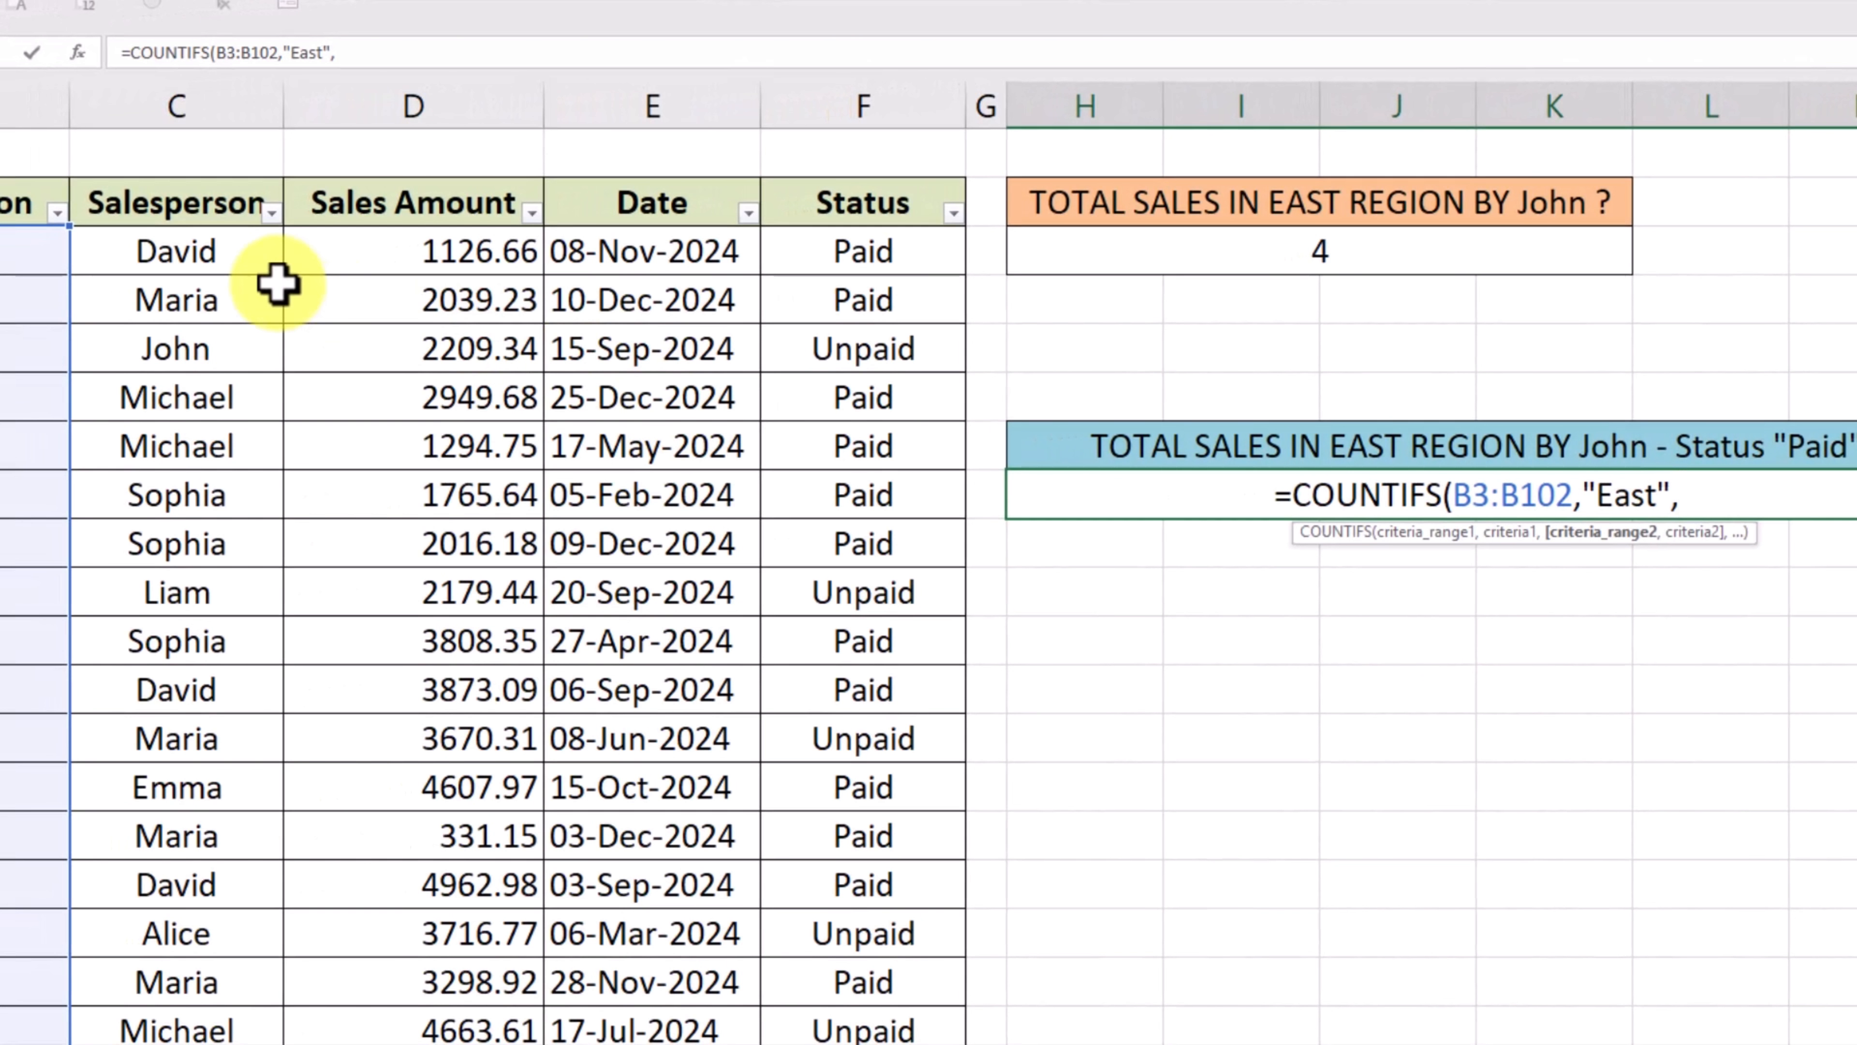
left_click(247, 241)
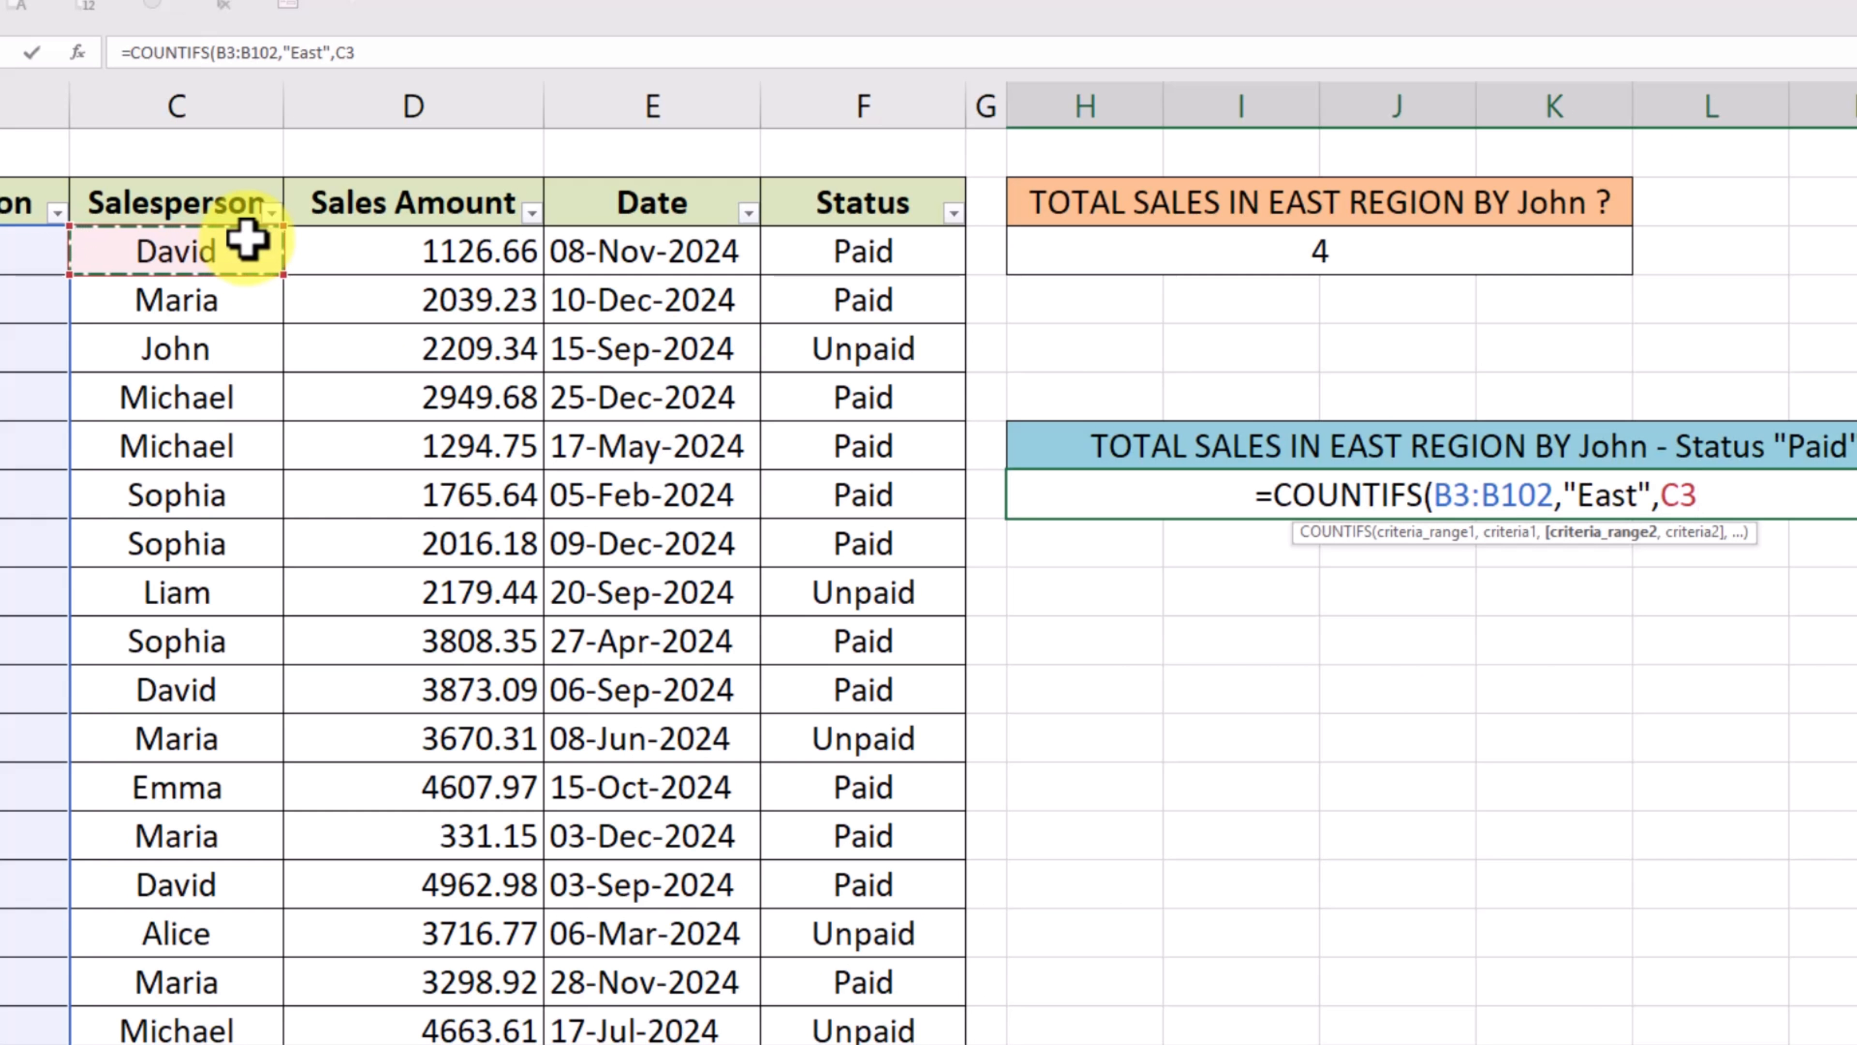
key("ctrl+shift+Down")
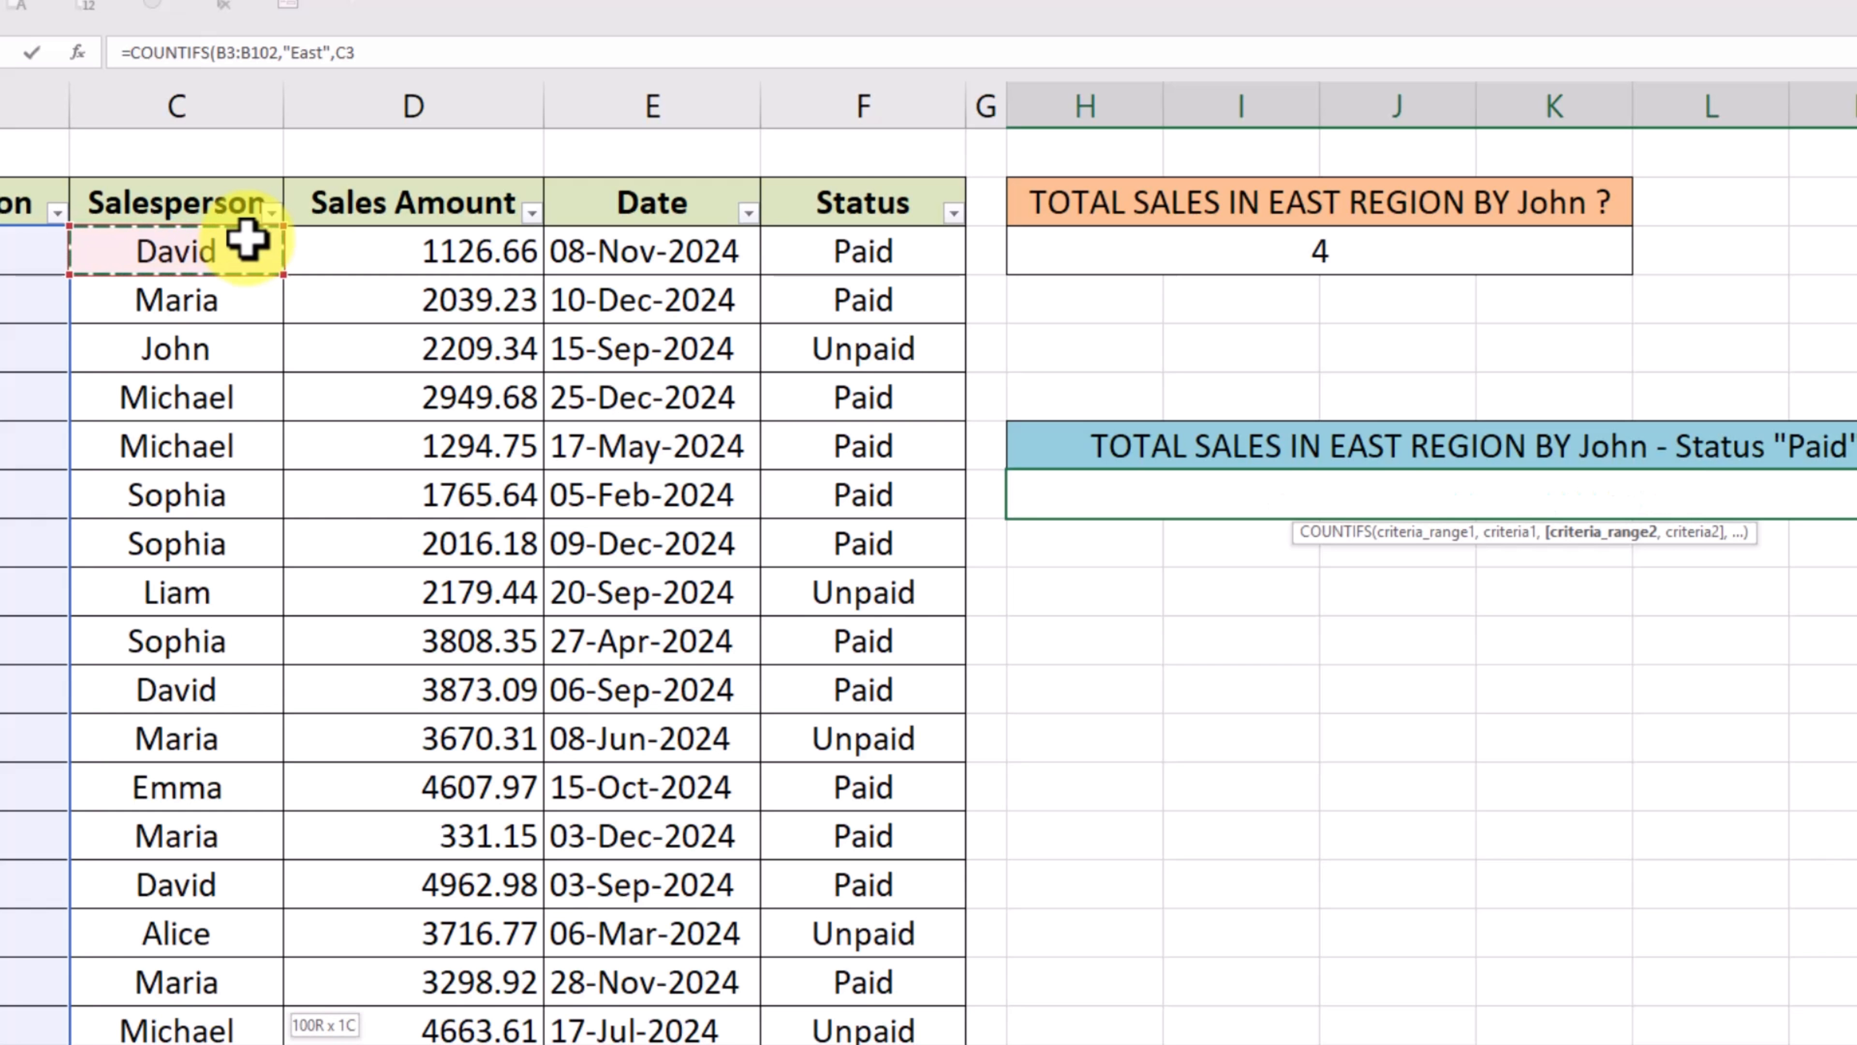
type(",")
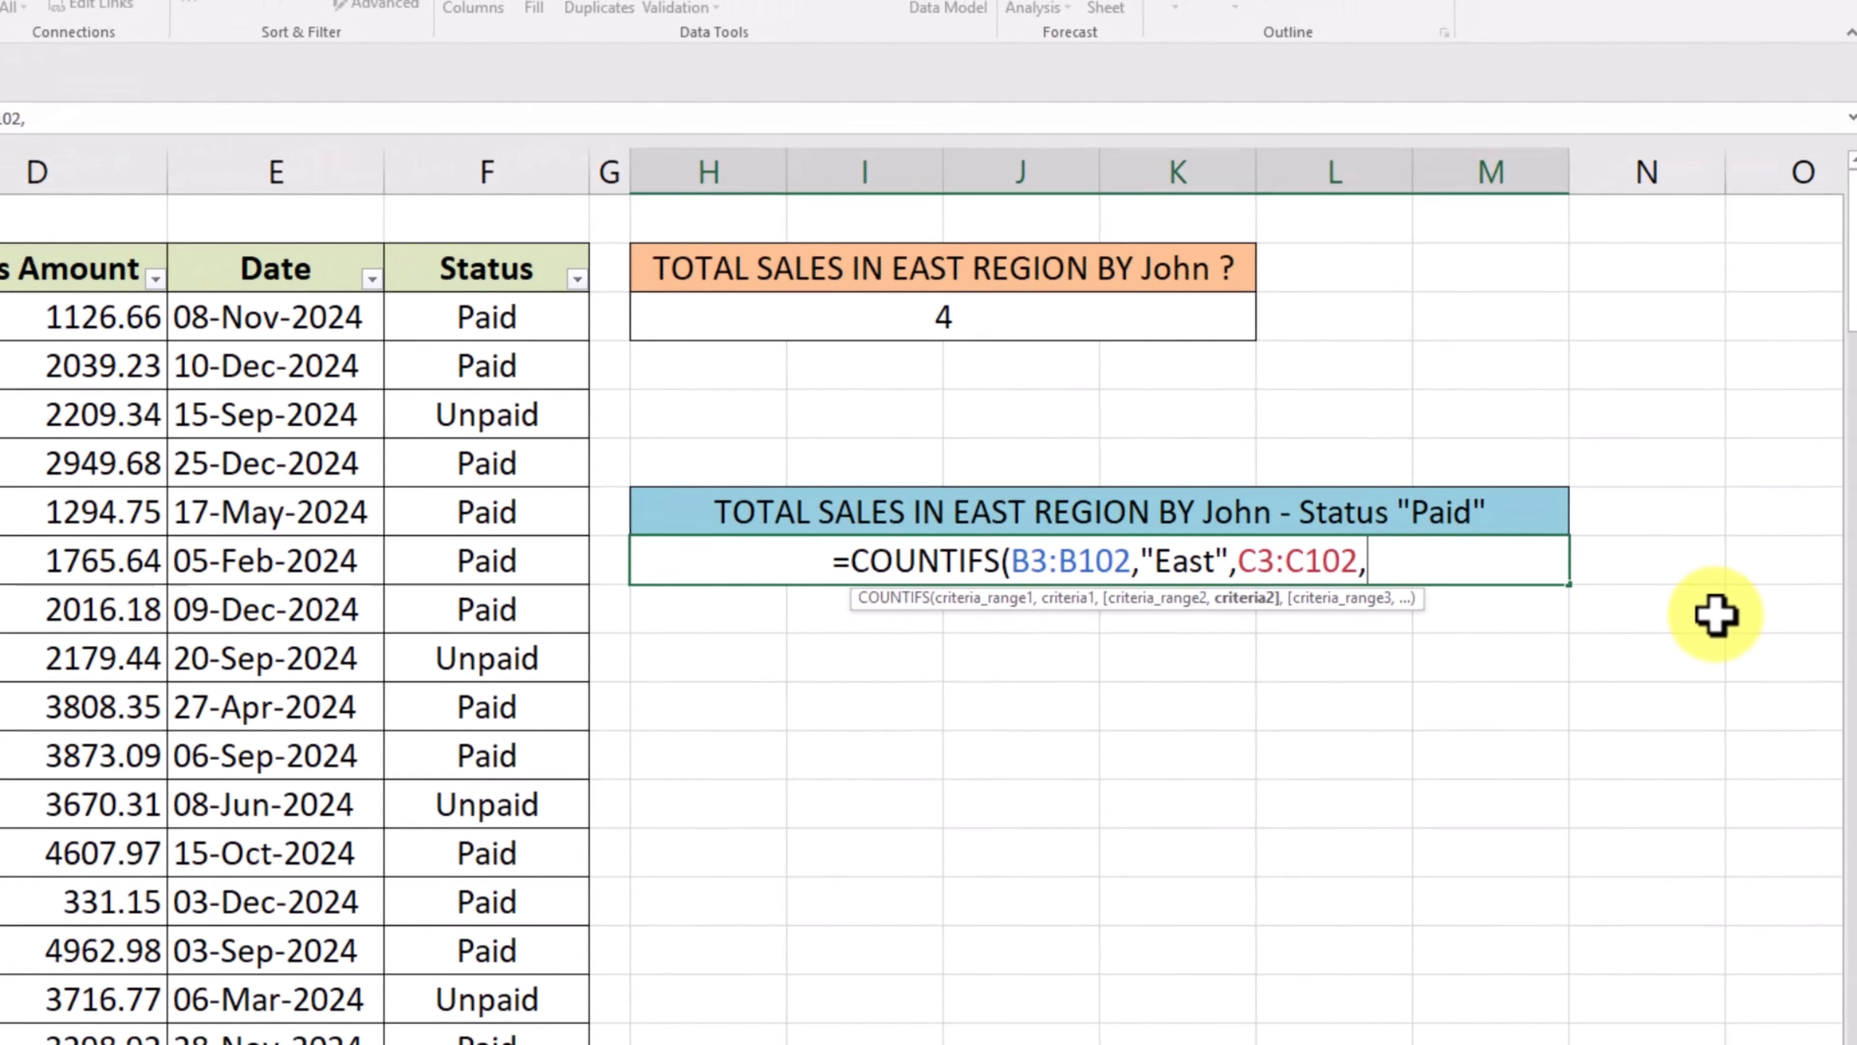
- Add "John" as the second criterion and Status range F3:F102 as the third criteria range
type("\"John")
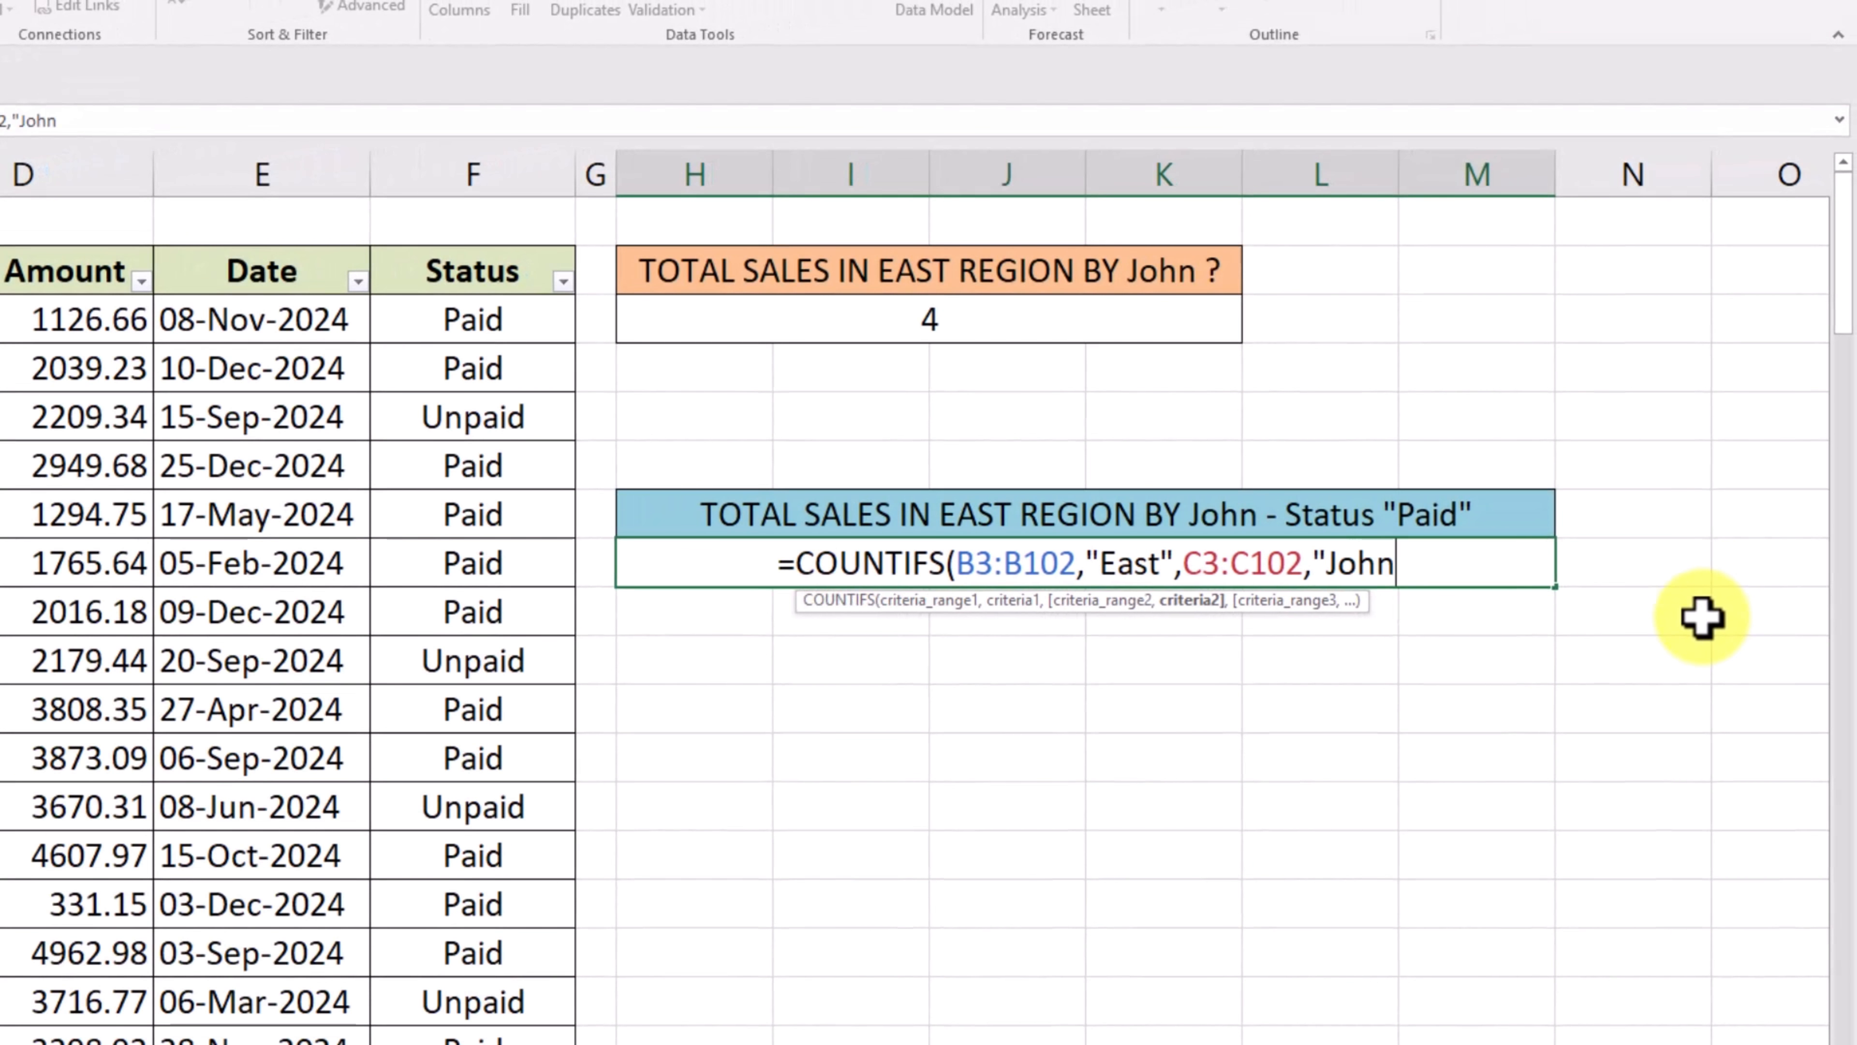
type("\",")
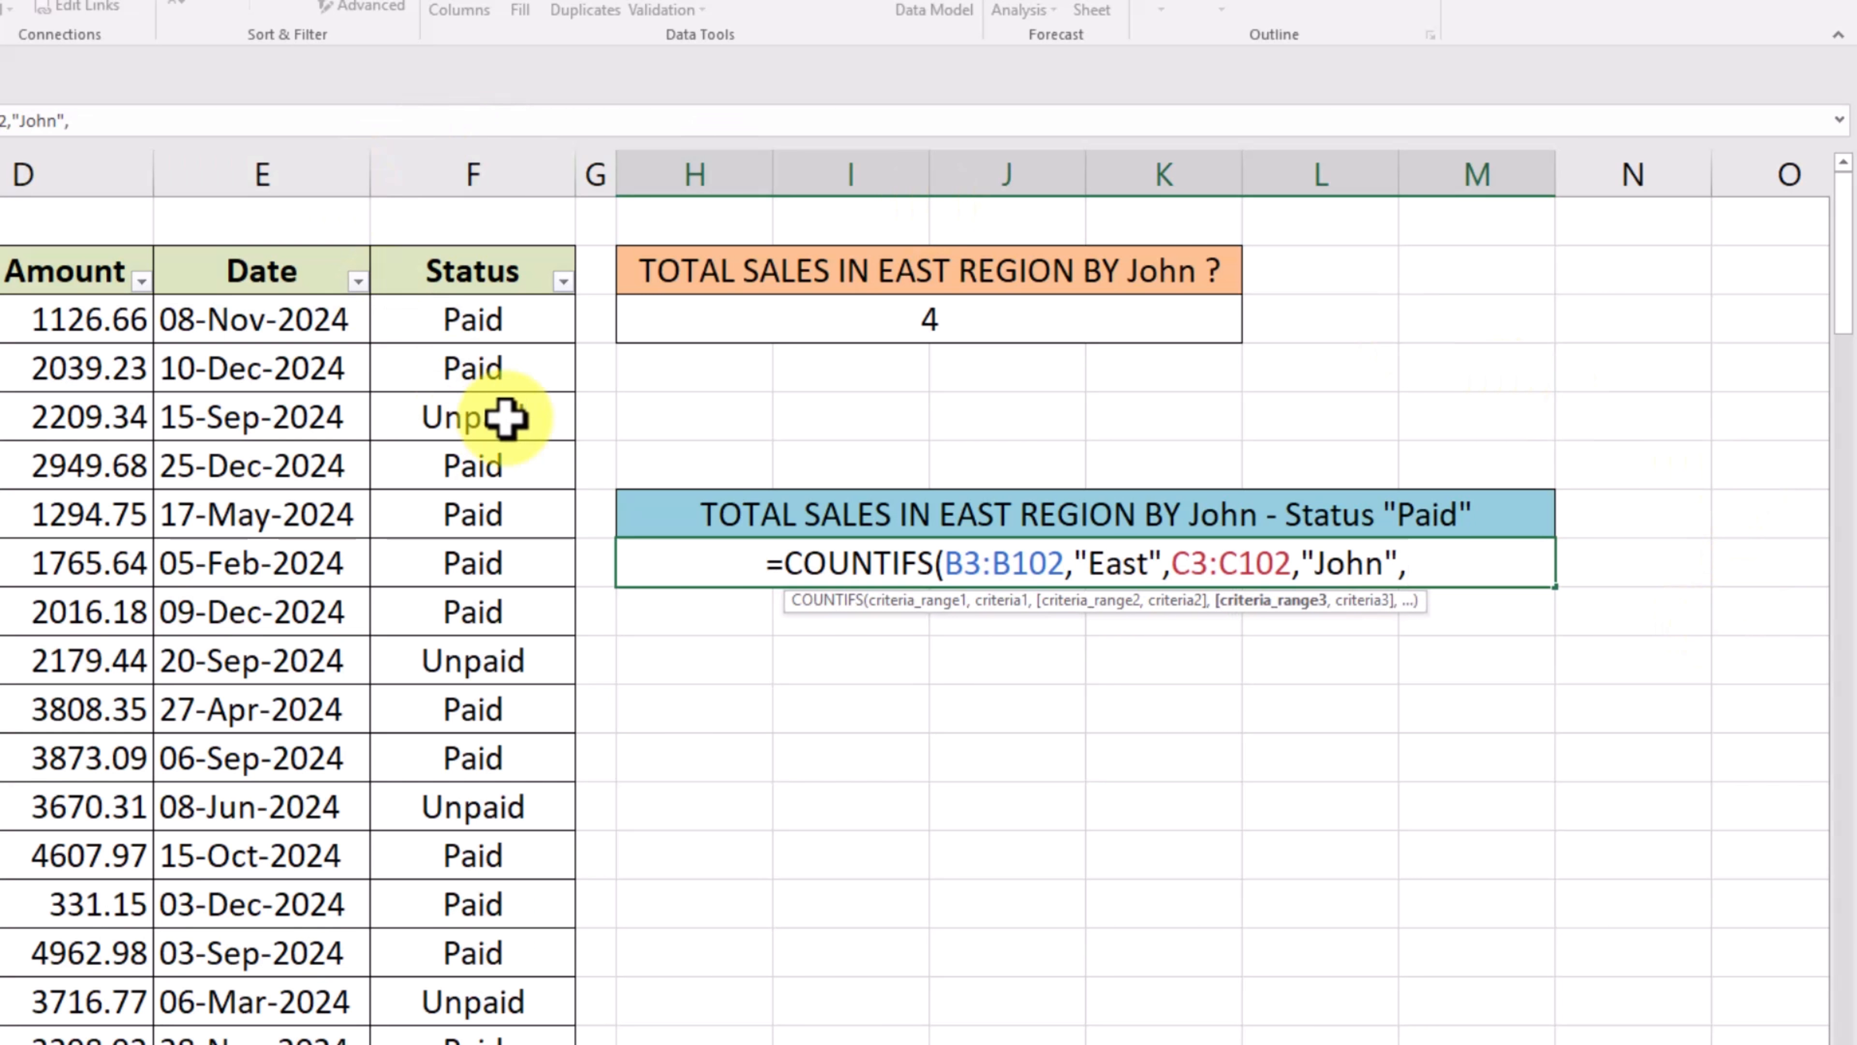
left_click(526, 327)
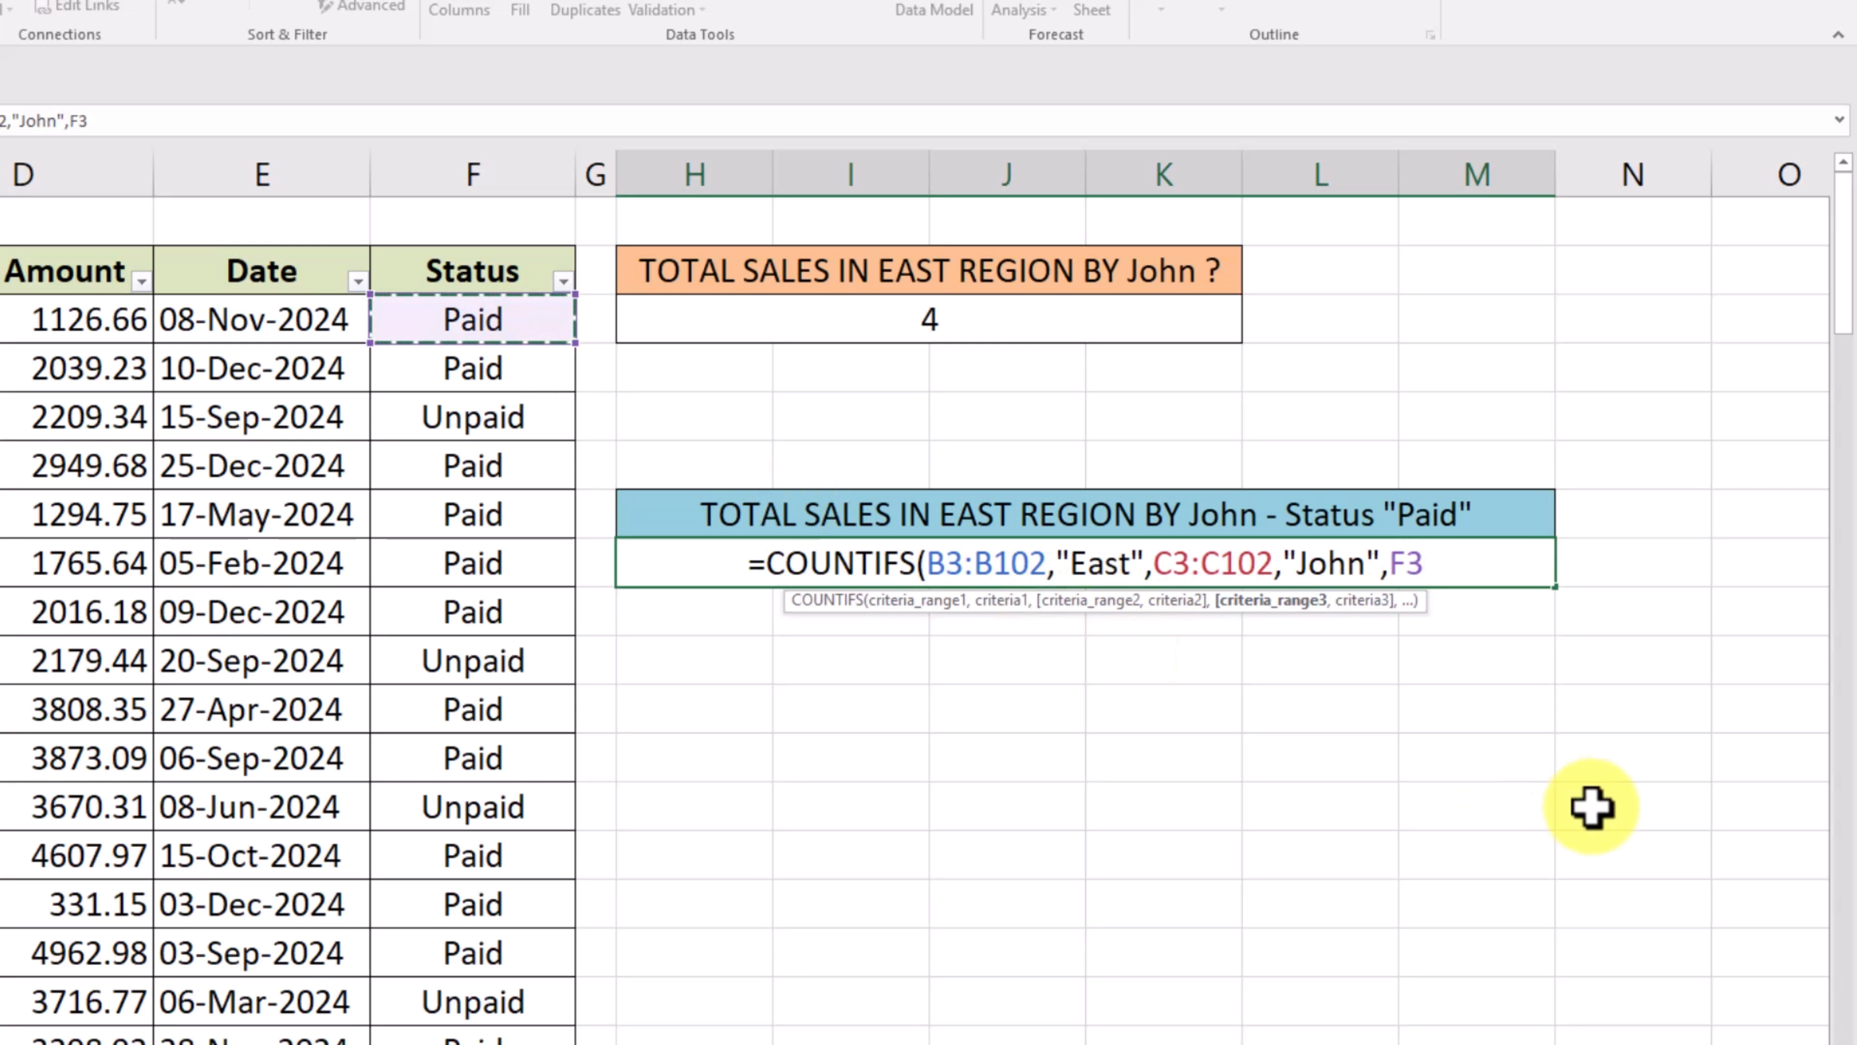
key("ctrl+shift+Down")
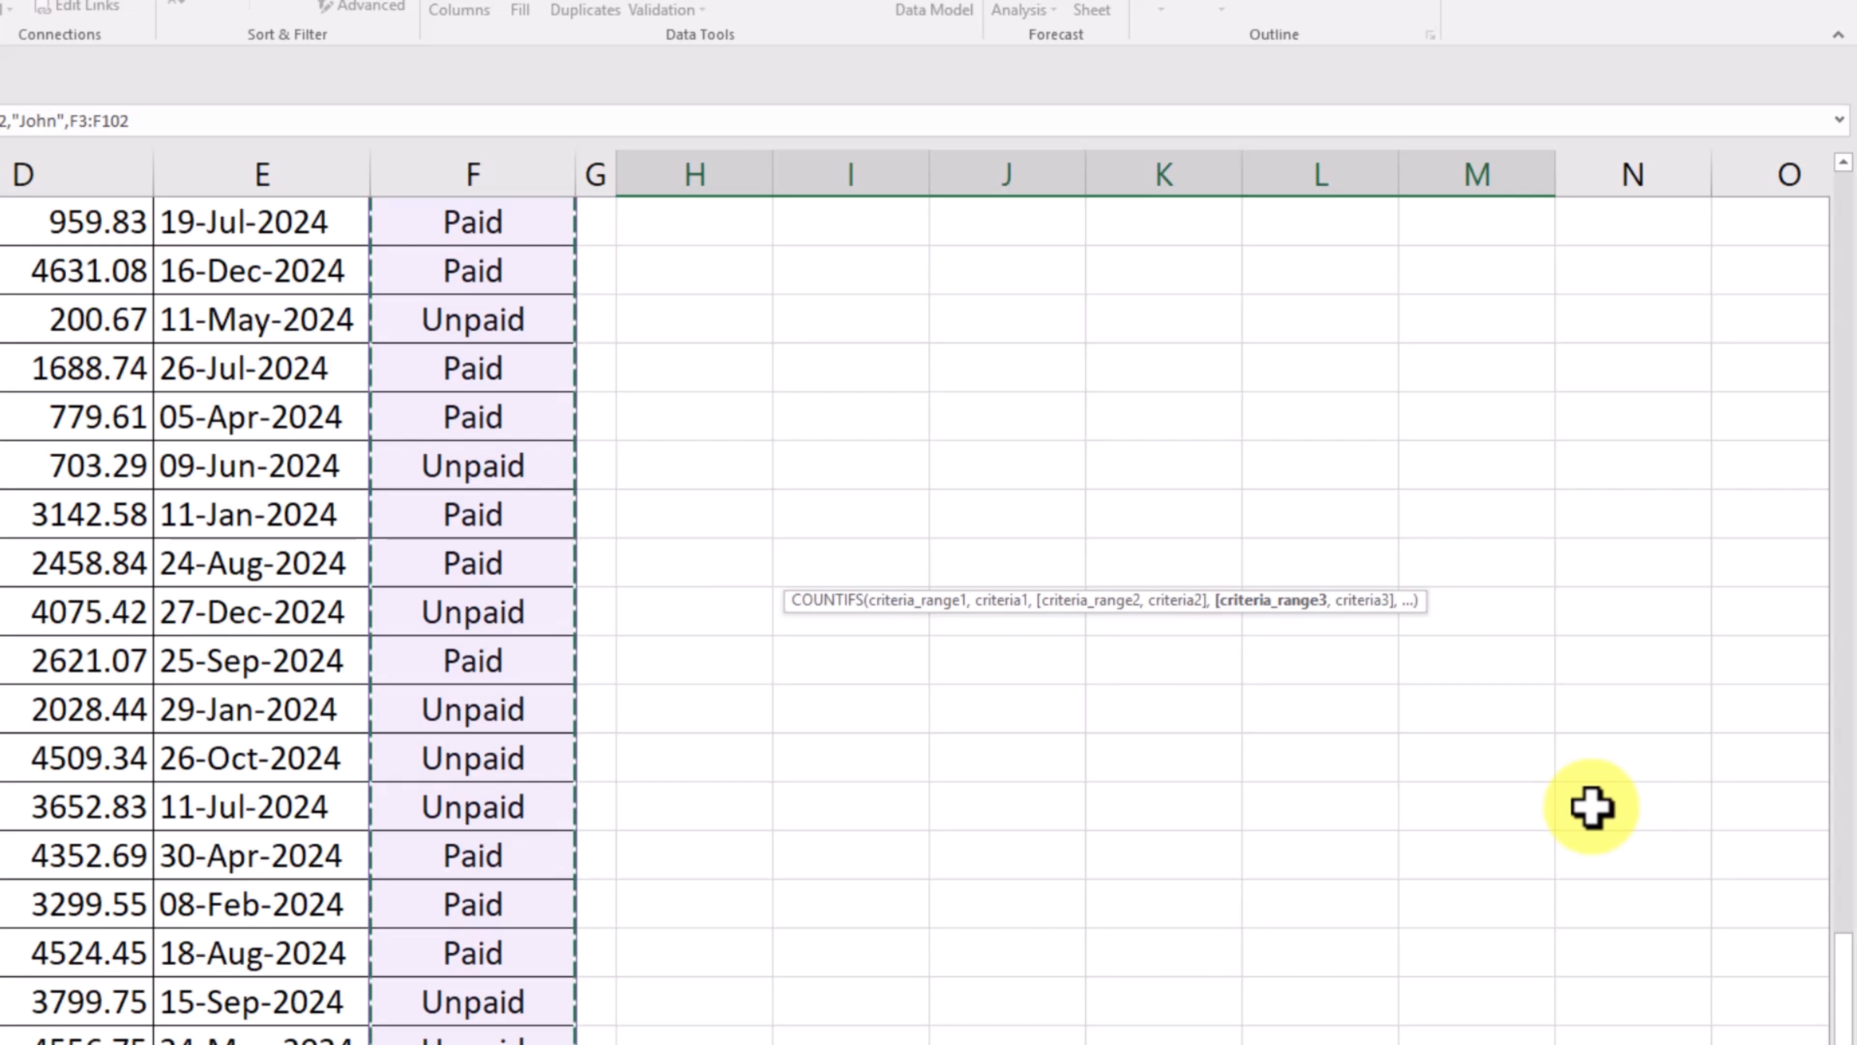
type(",")
left_click_drag(1846, 1001, 1844, 21)
- Add "Paid" as the third criterion, close the COUNTIFS formula and enter it
type("\"")
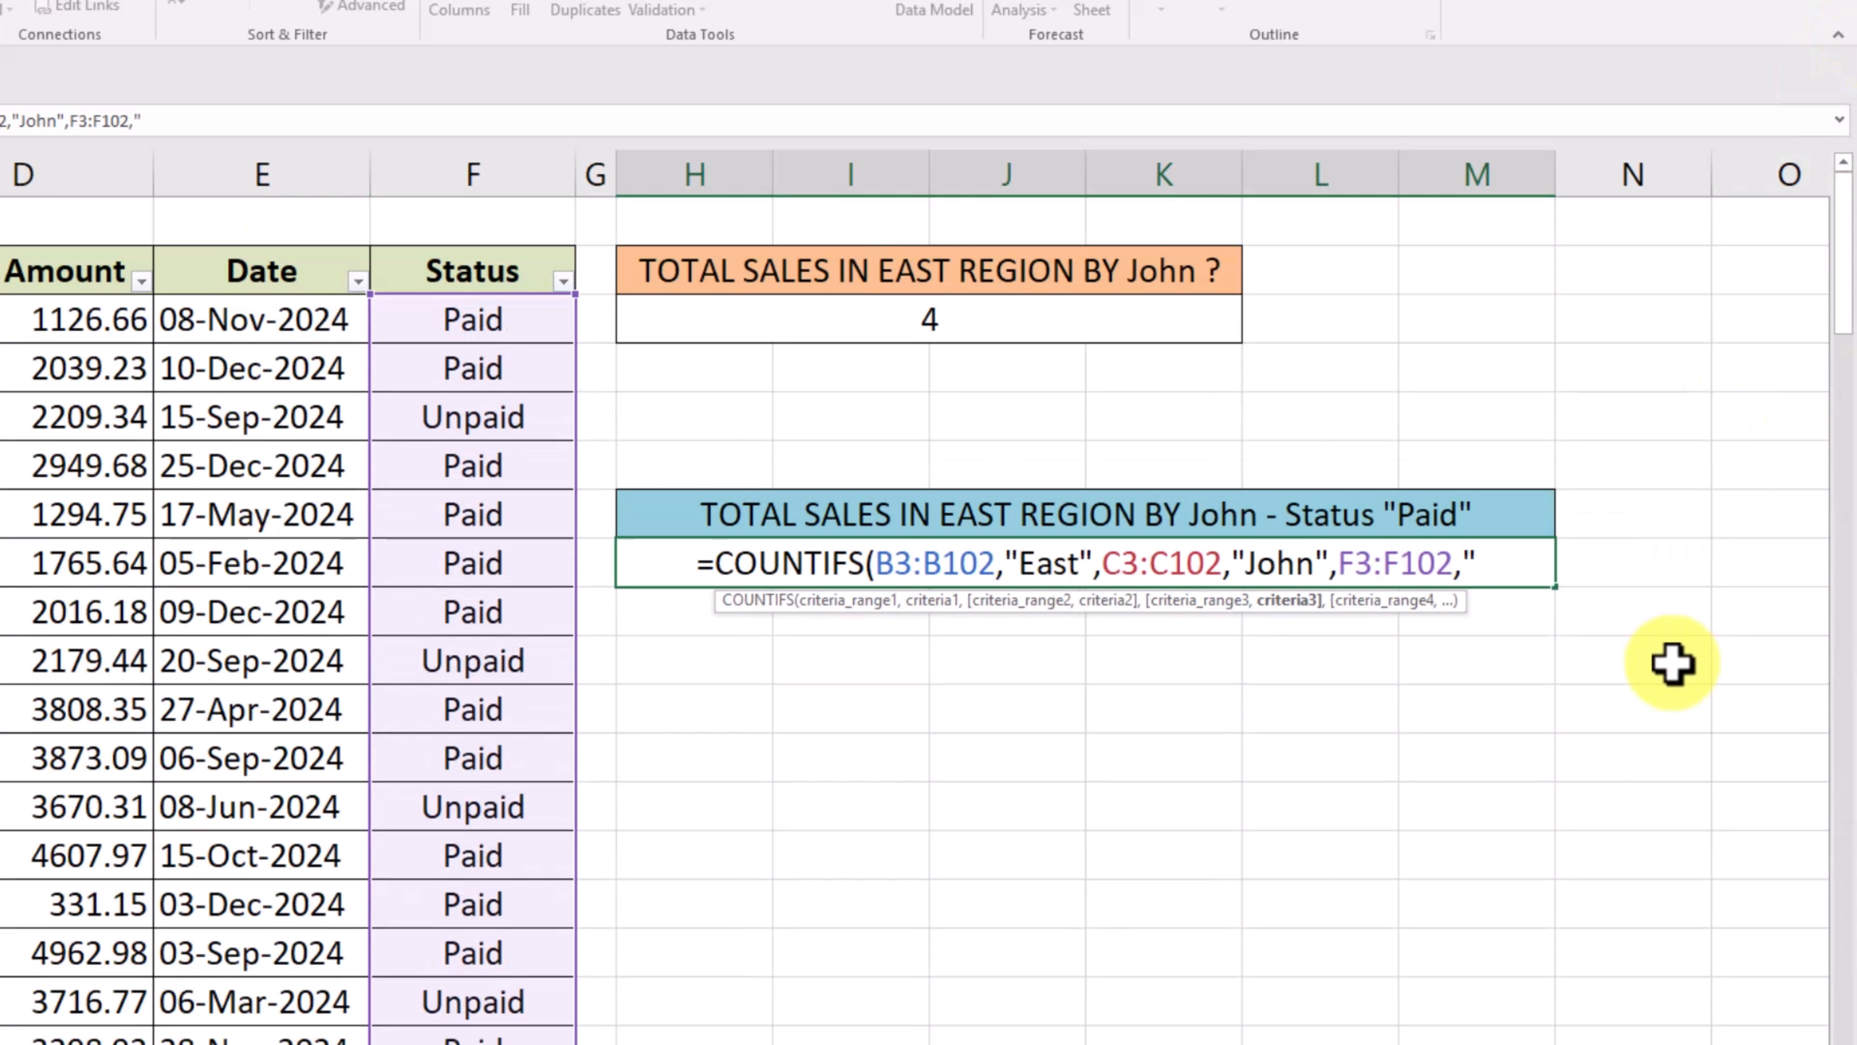
type("Paid")
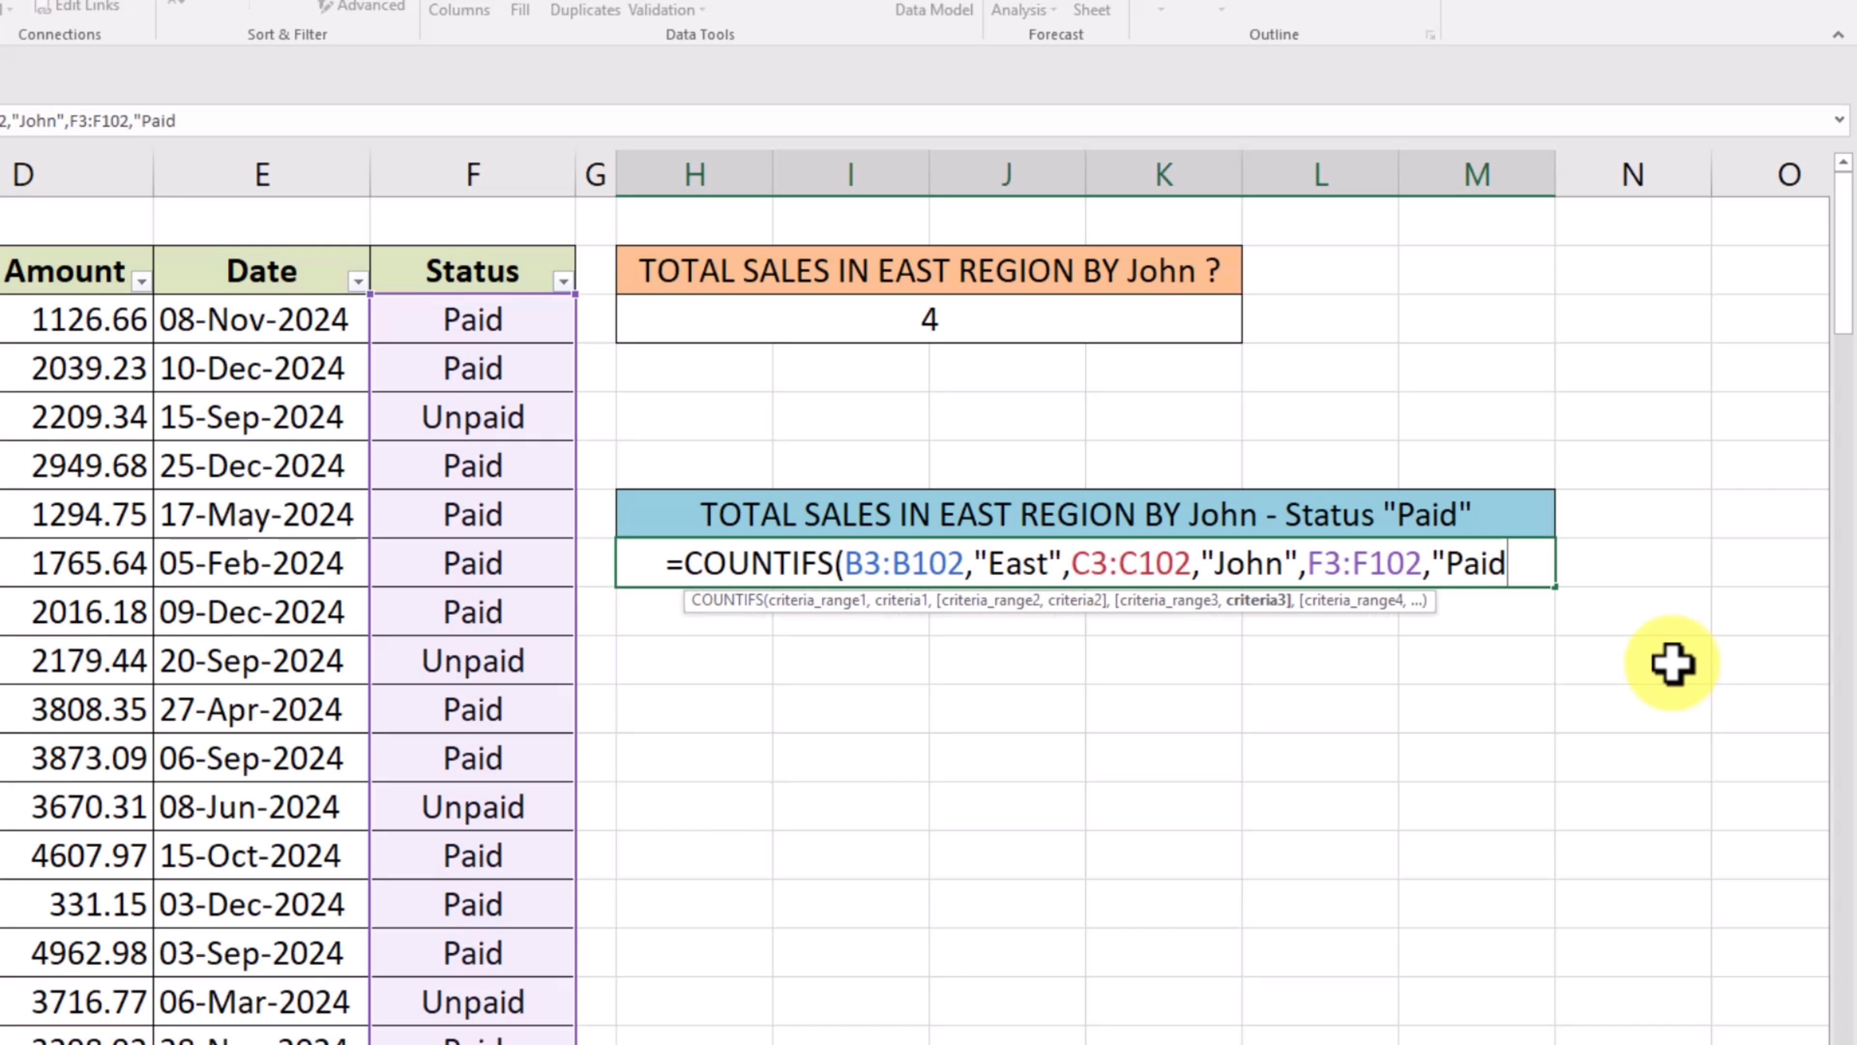
type("\"")
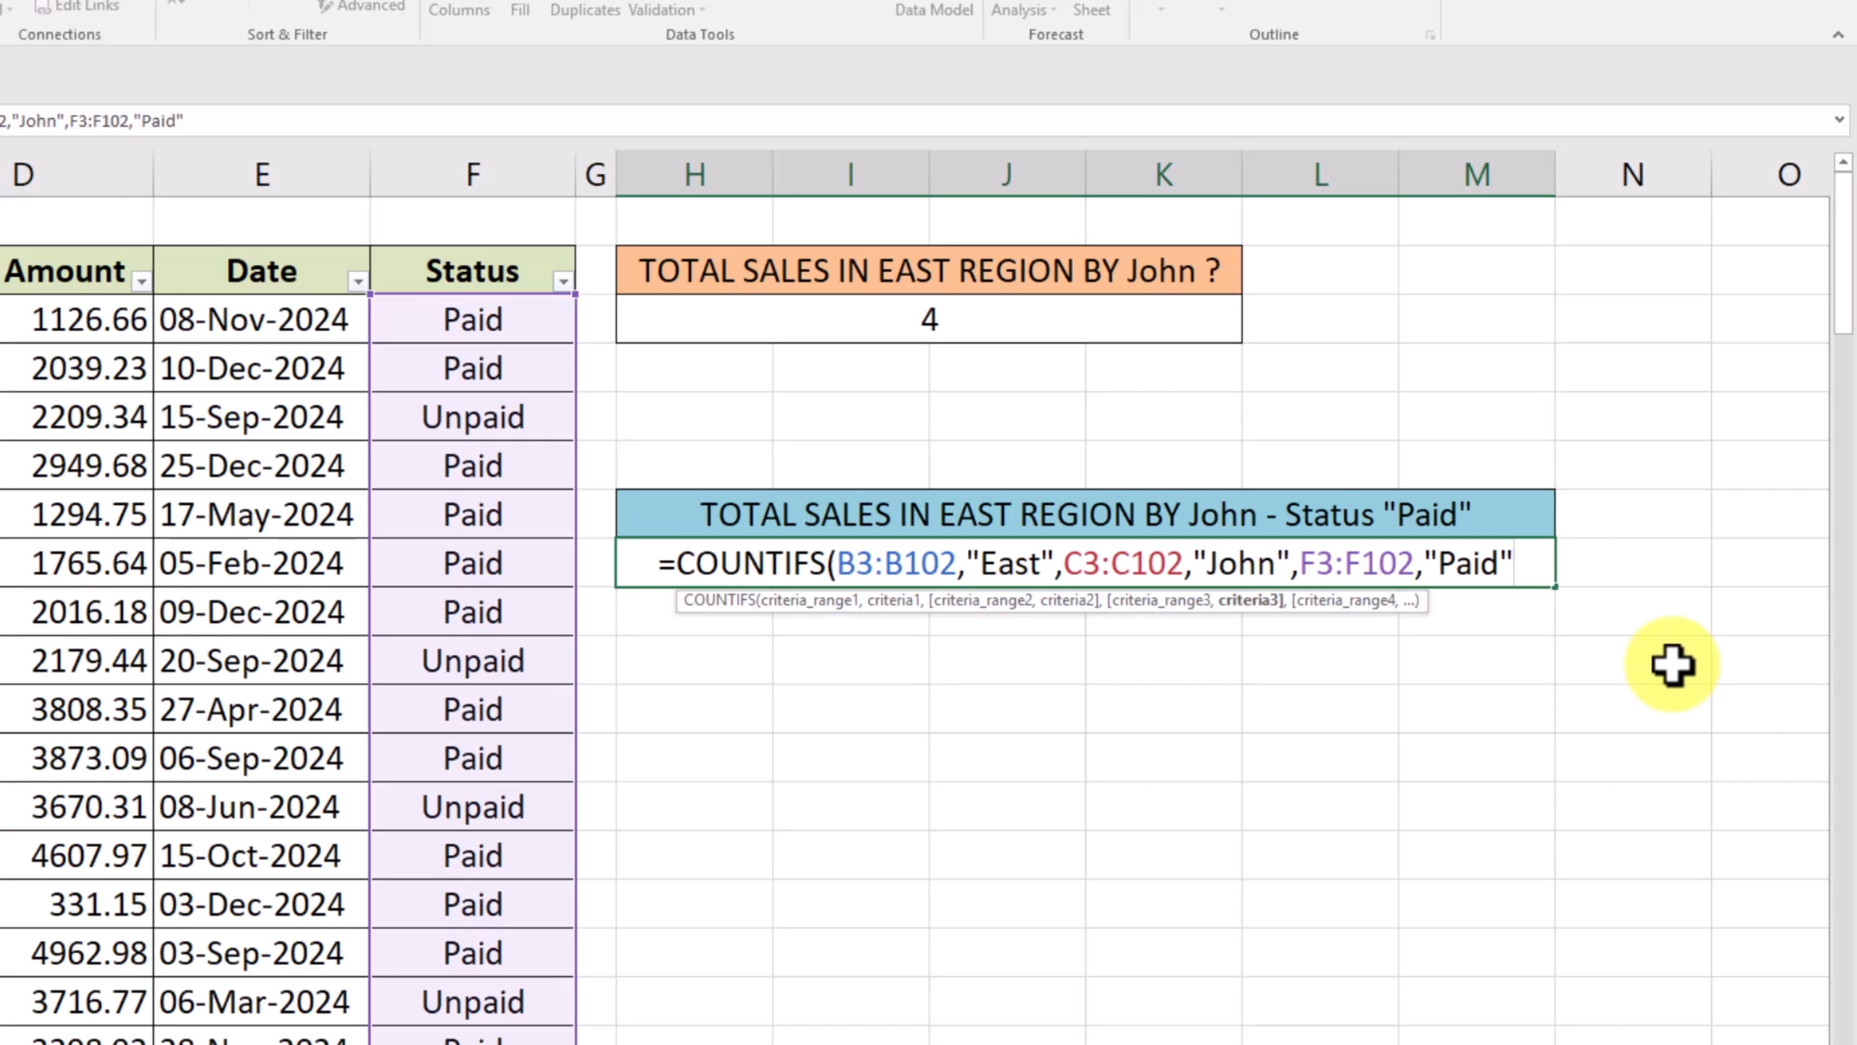
type(")")
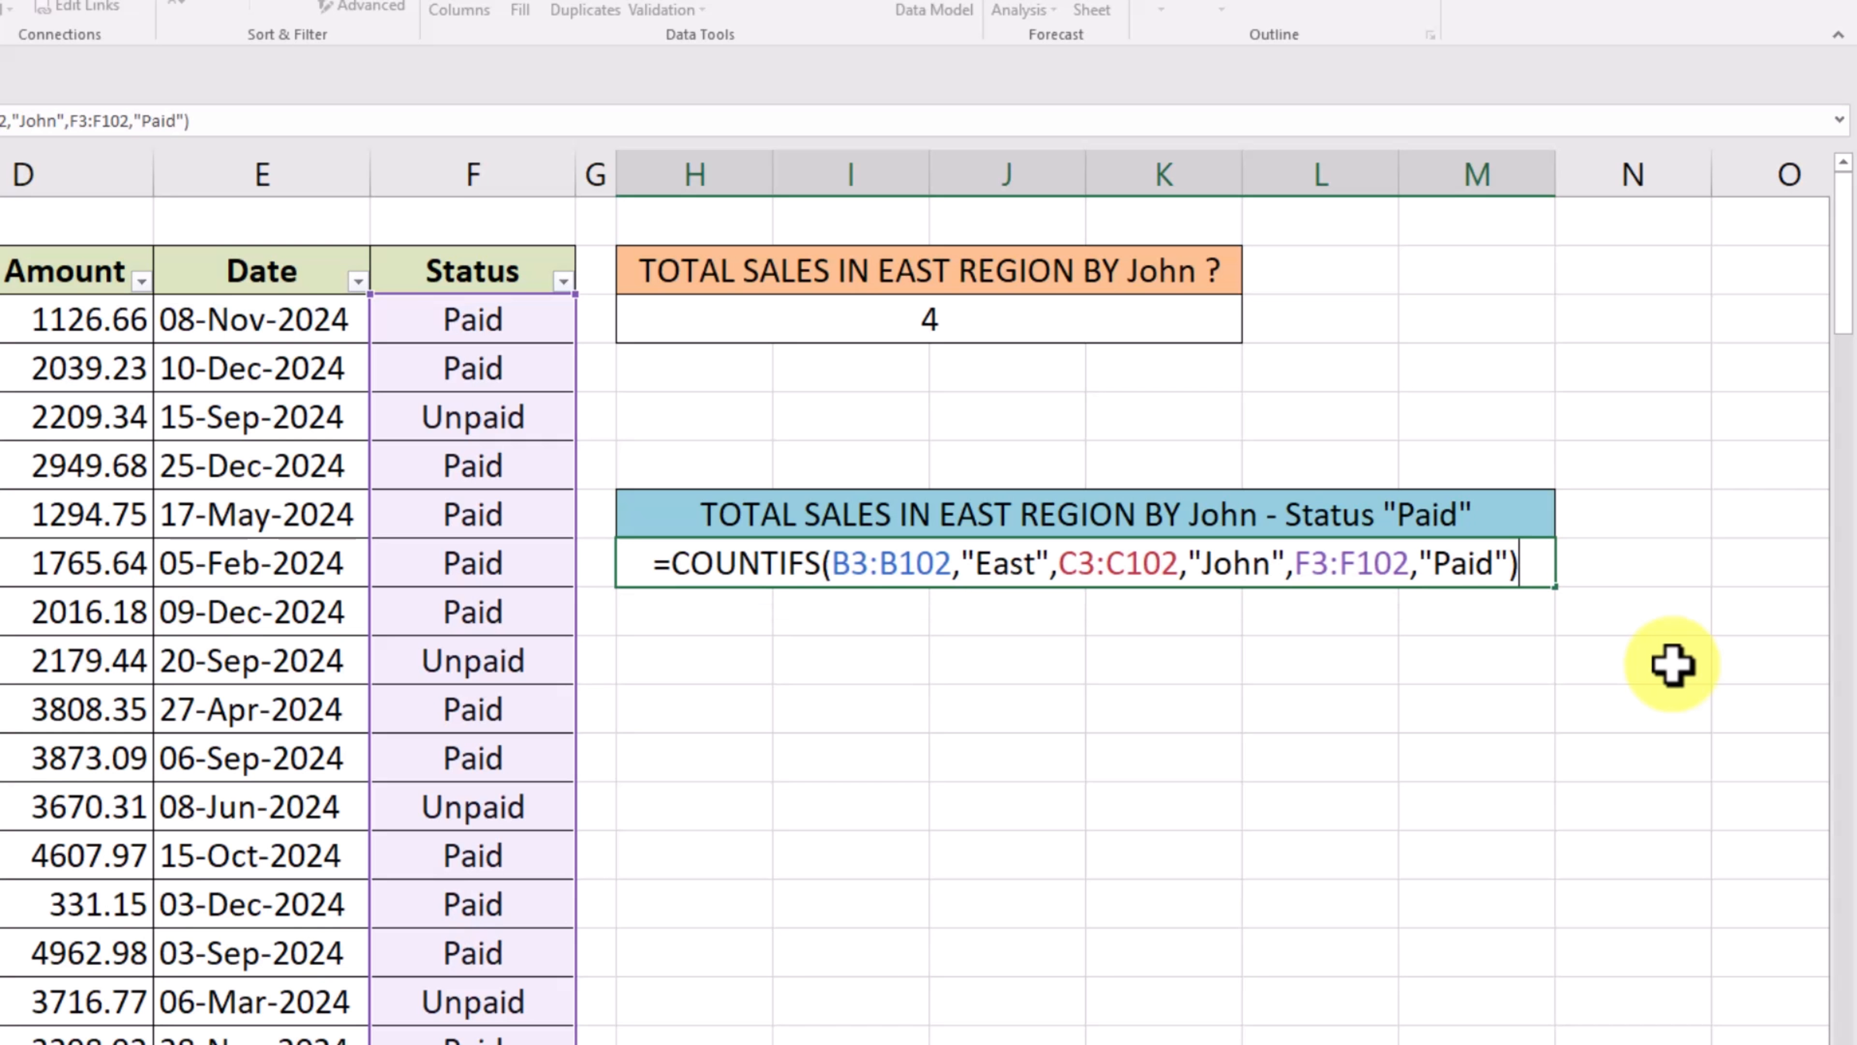
key("Return")
left_click(1646, 784)
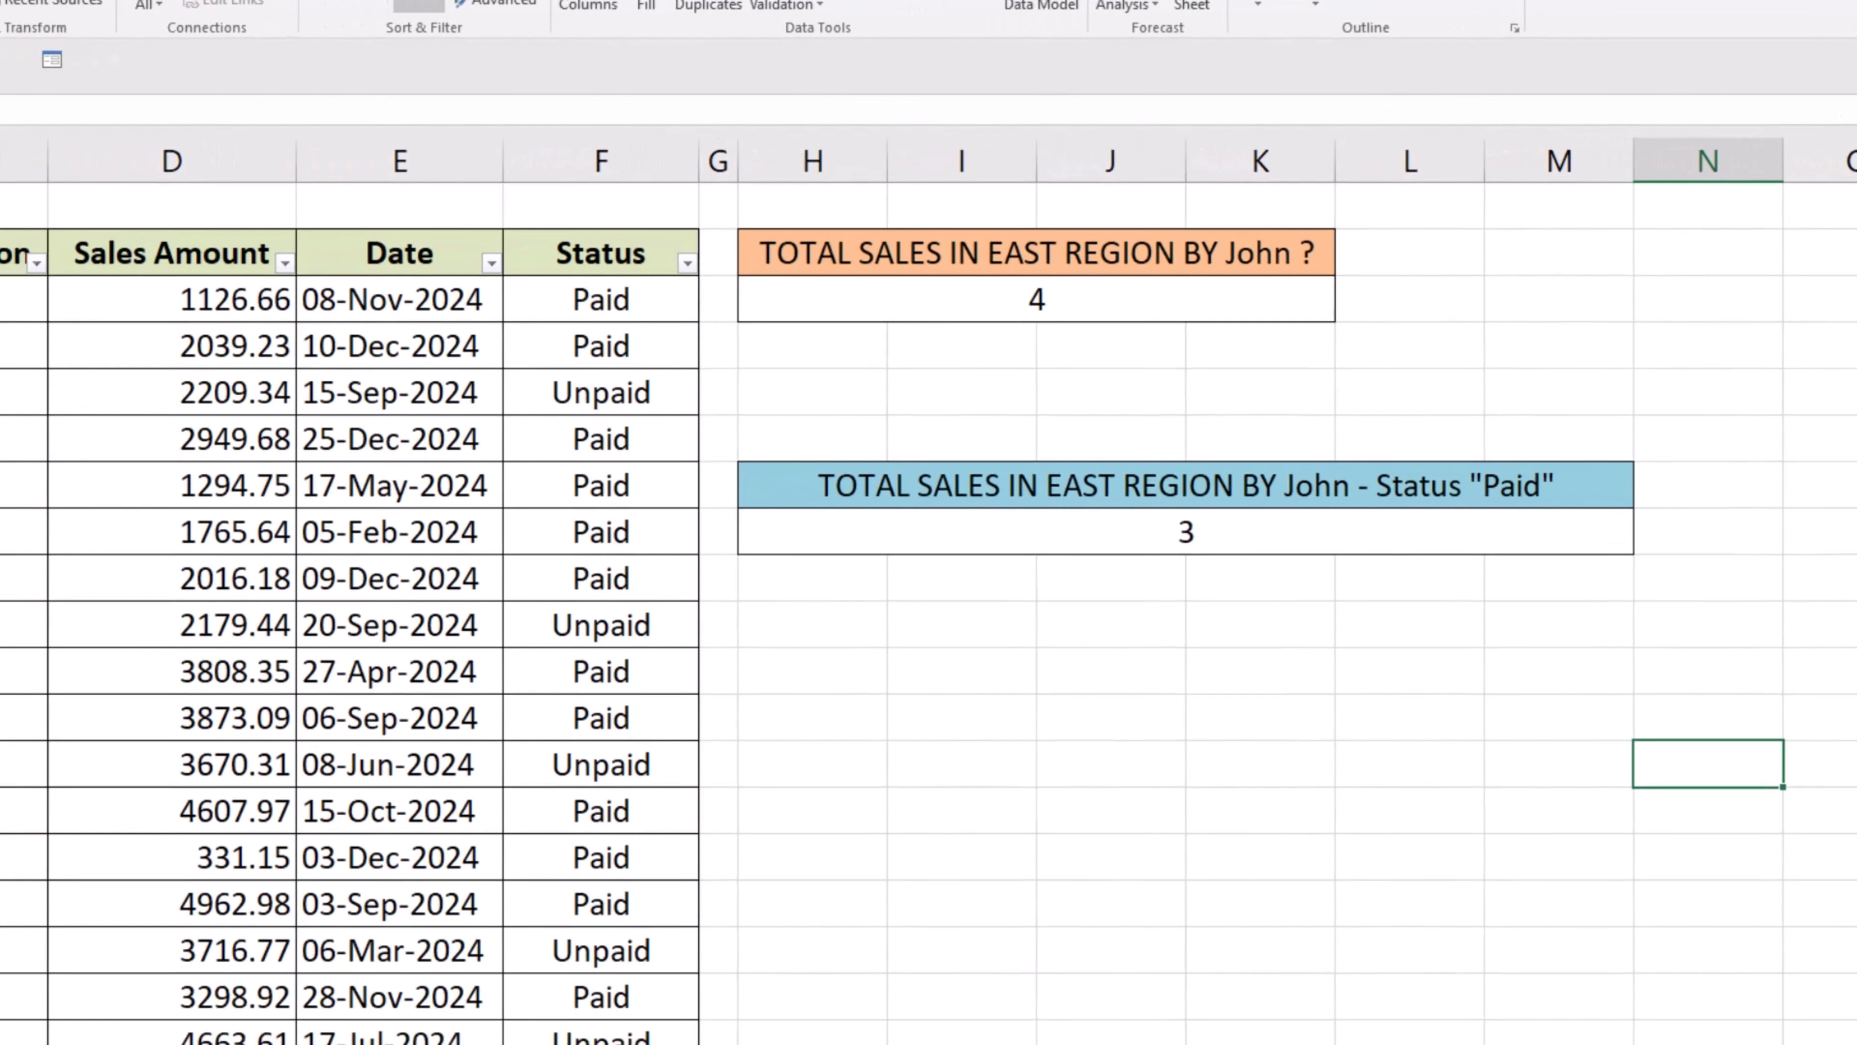
- Filter the table's Region column to show only East
left_click(173, 227)
left_click(273, 441)
left_click(260, 455)
left_click(327, 642)
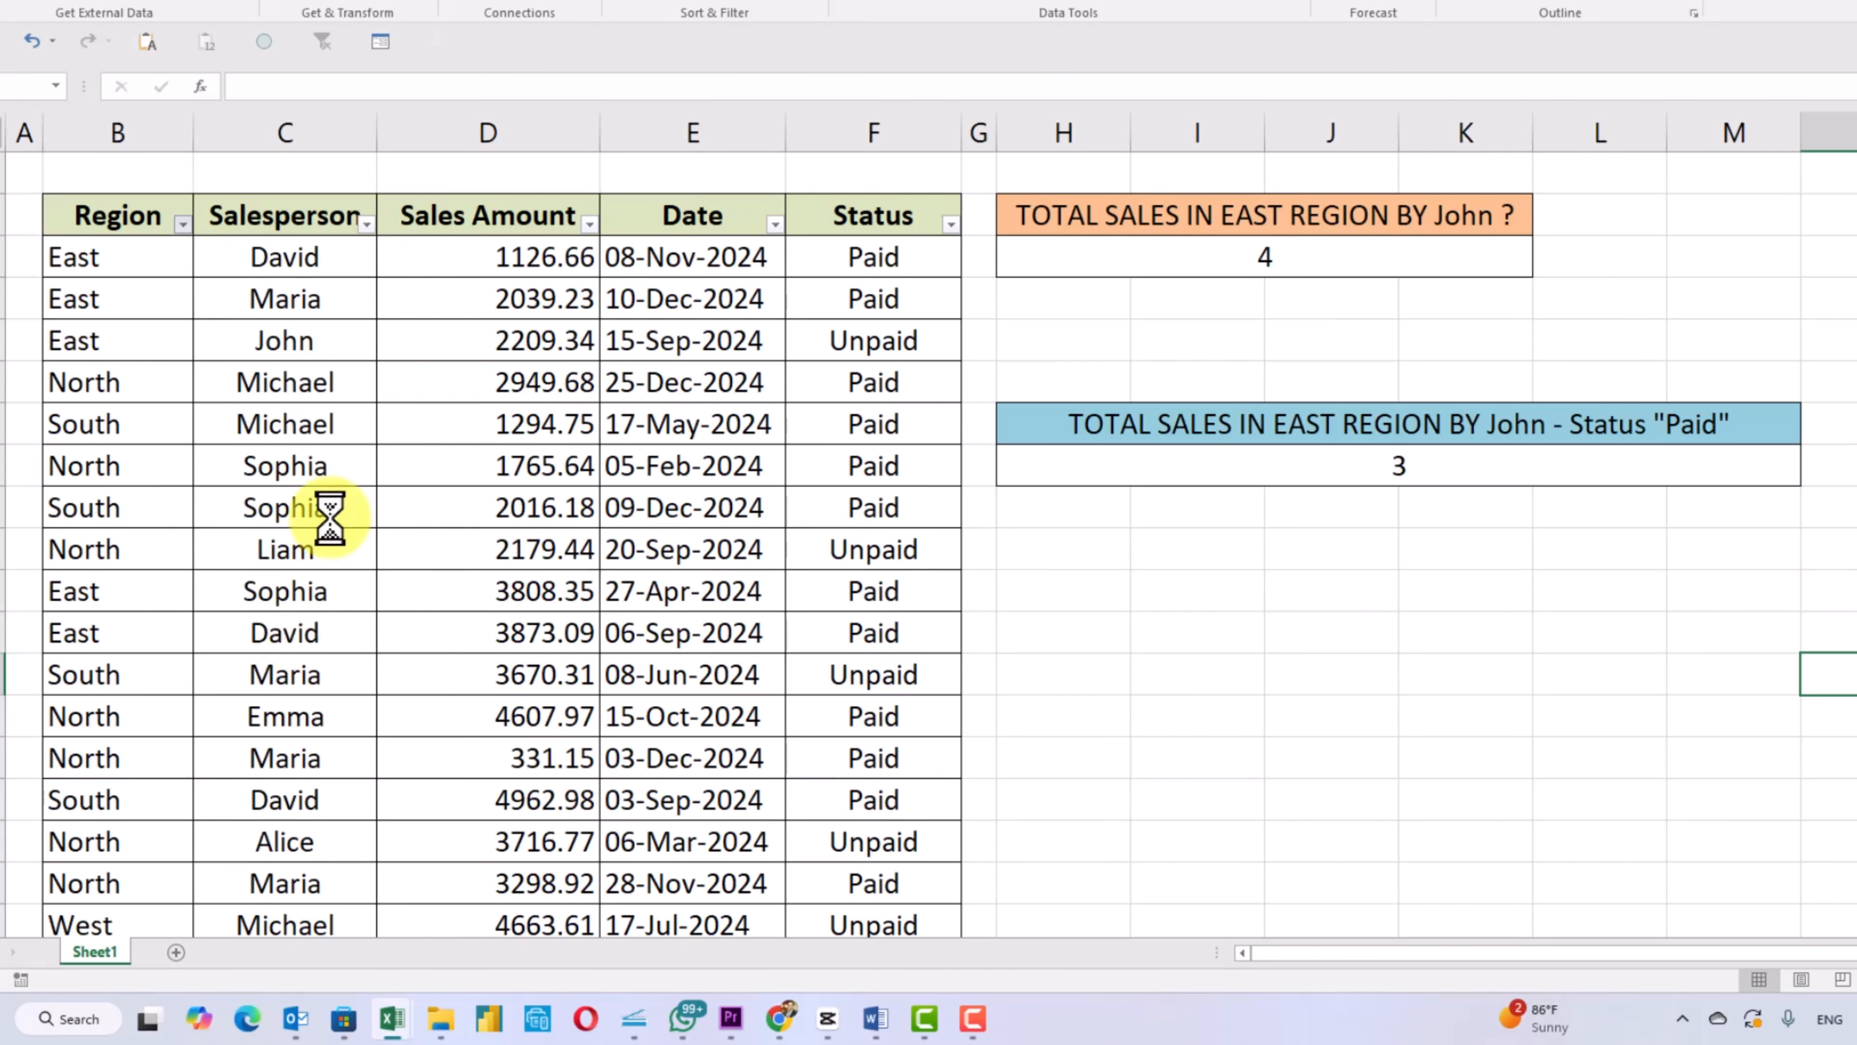
- Filter the Salesperson column to only John and select the visible Paid status cells to check the count
left_click(366, 223)
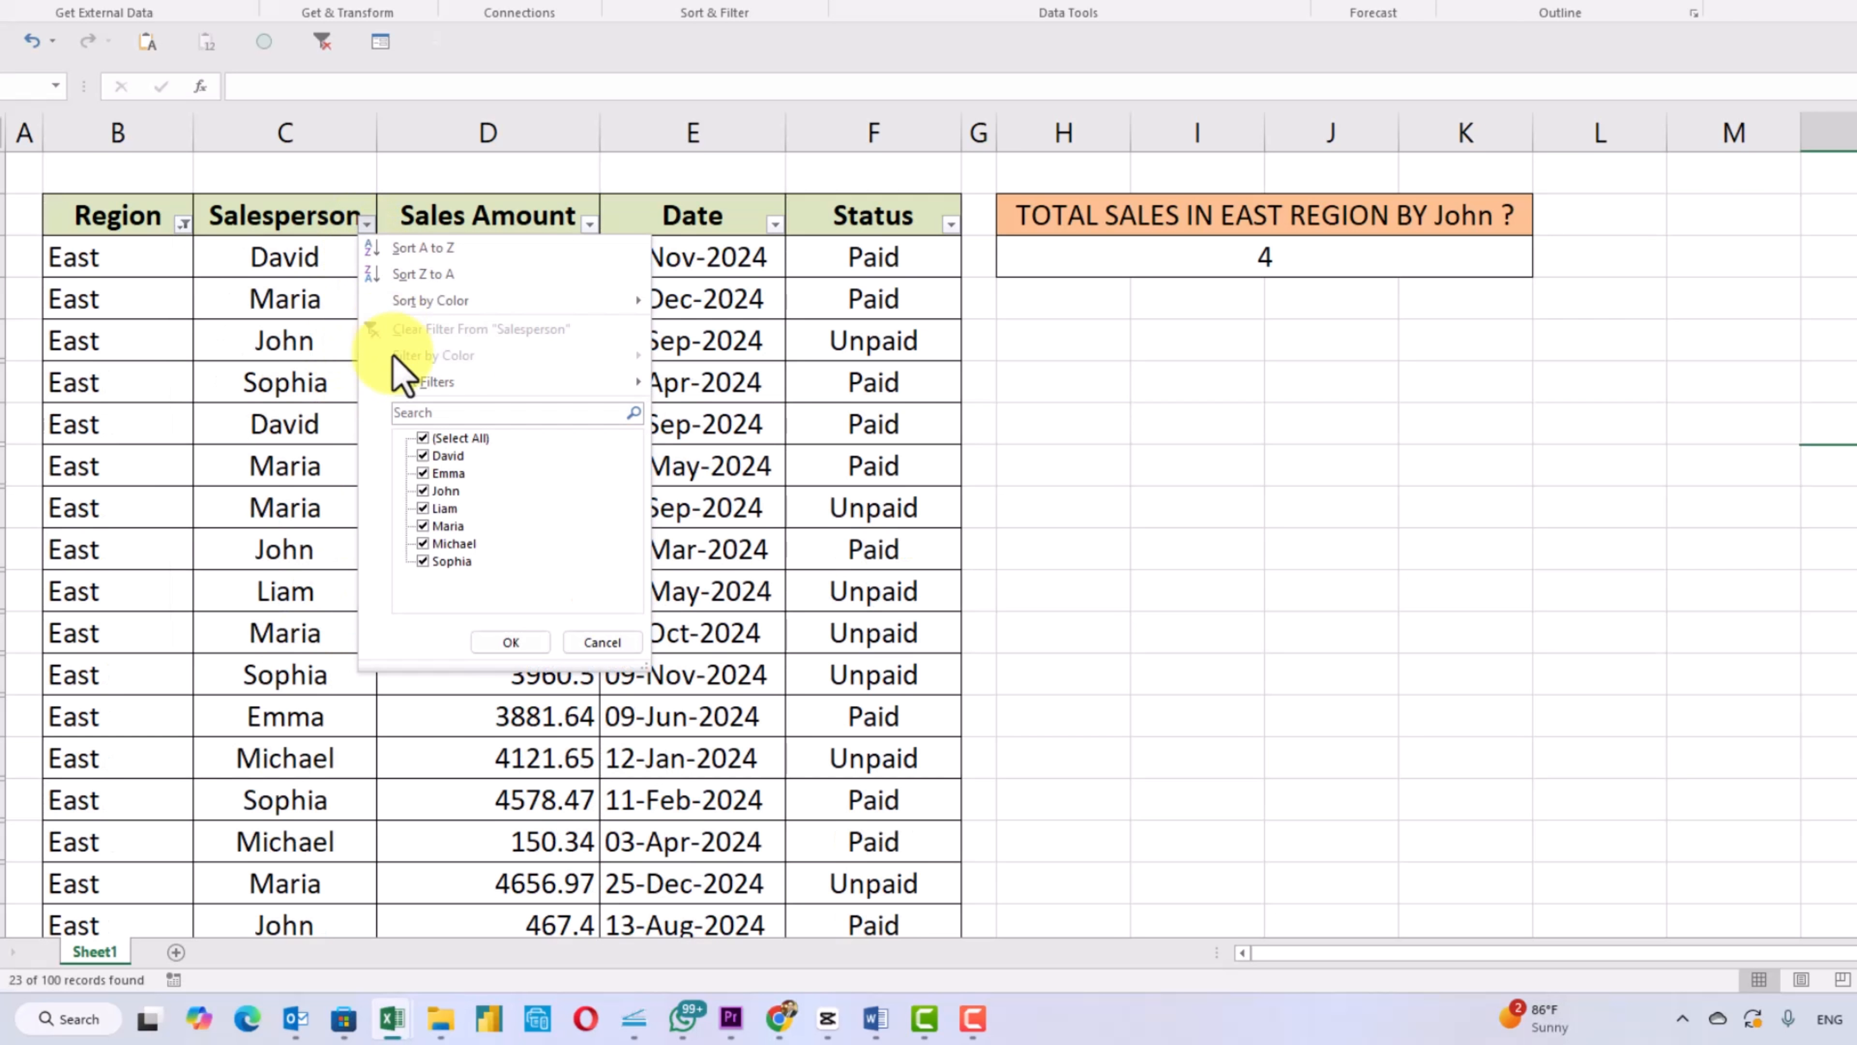
left_click(446, 455)
left_click(439, 438)
left_click(439, 437)
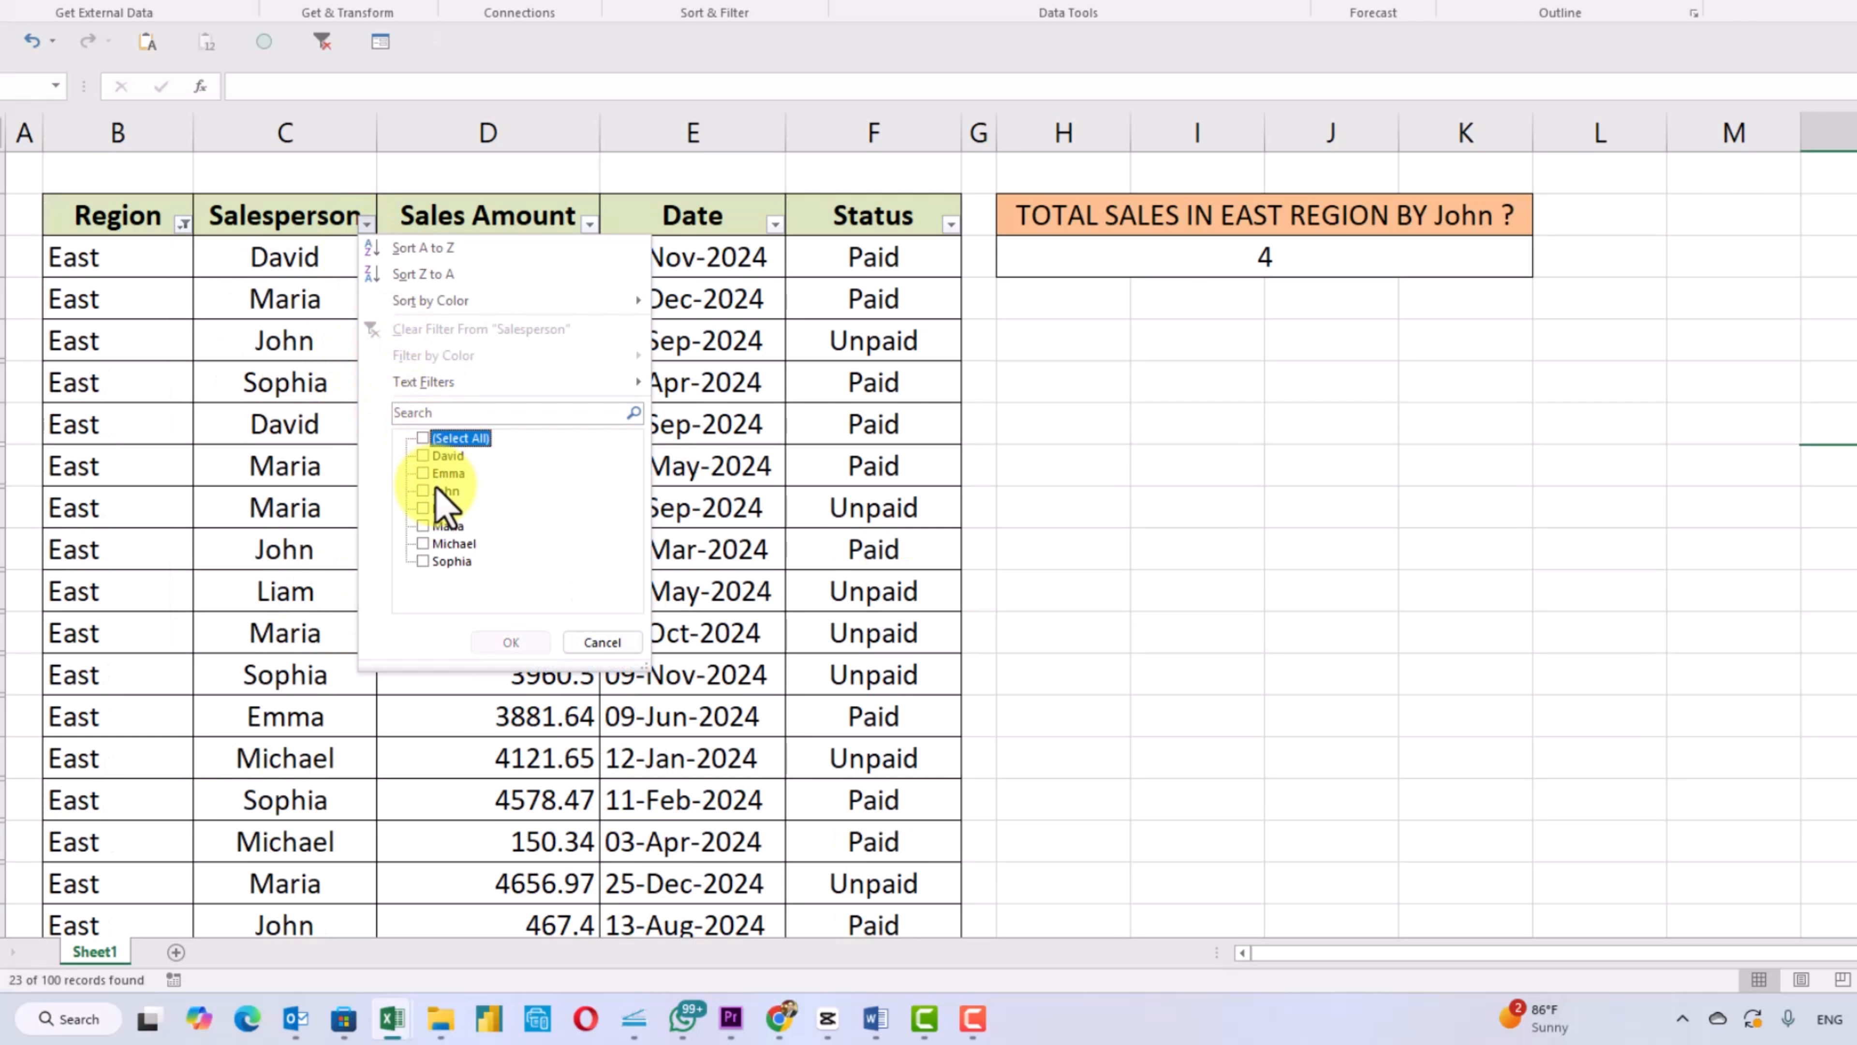
left_click(446, 490)
left_click(501, 642)
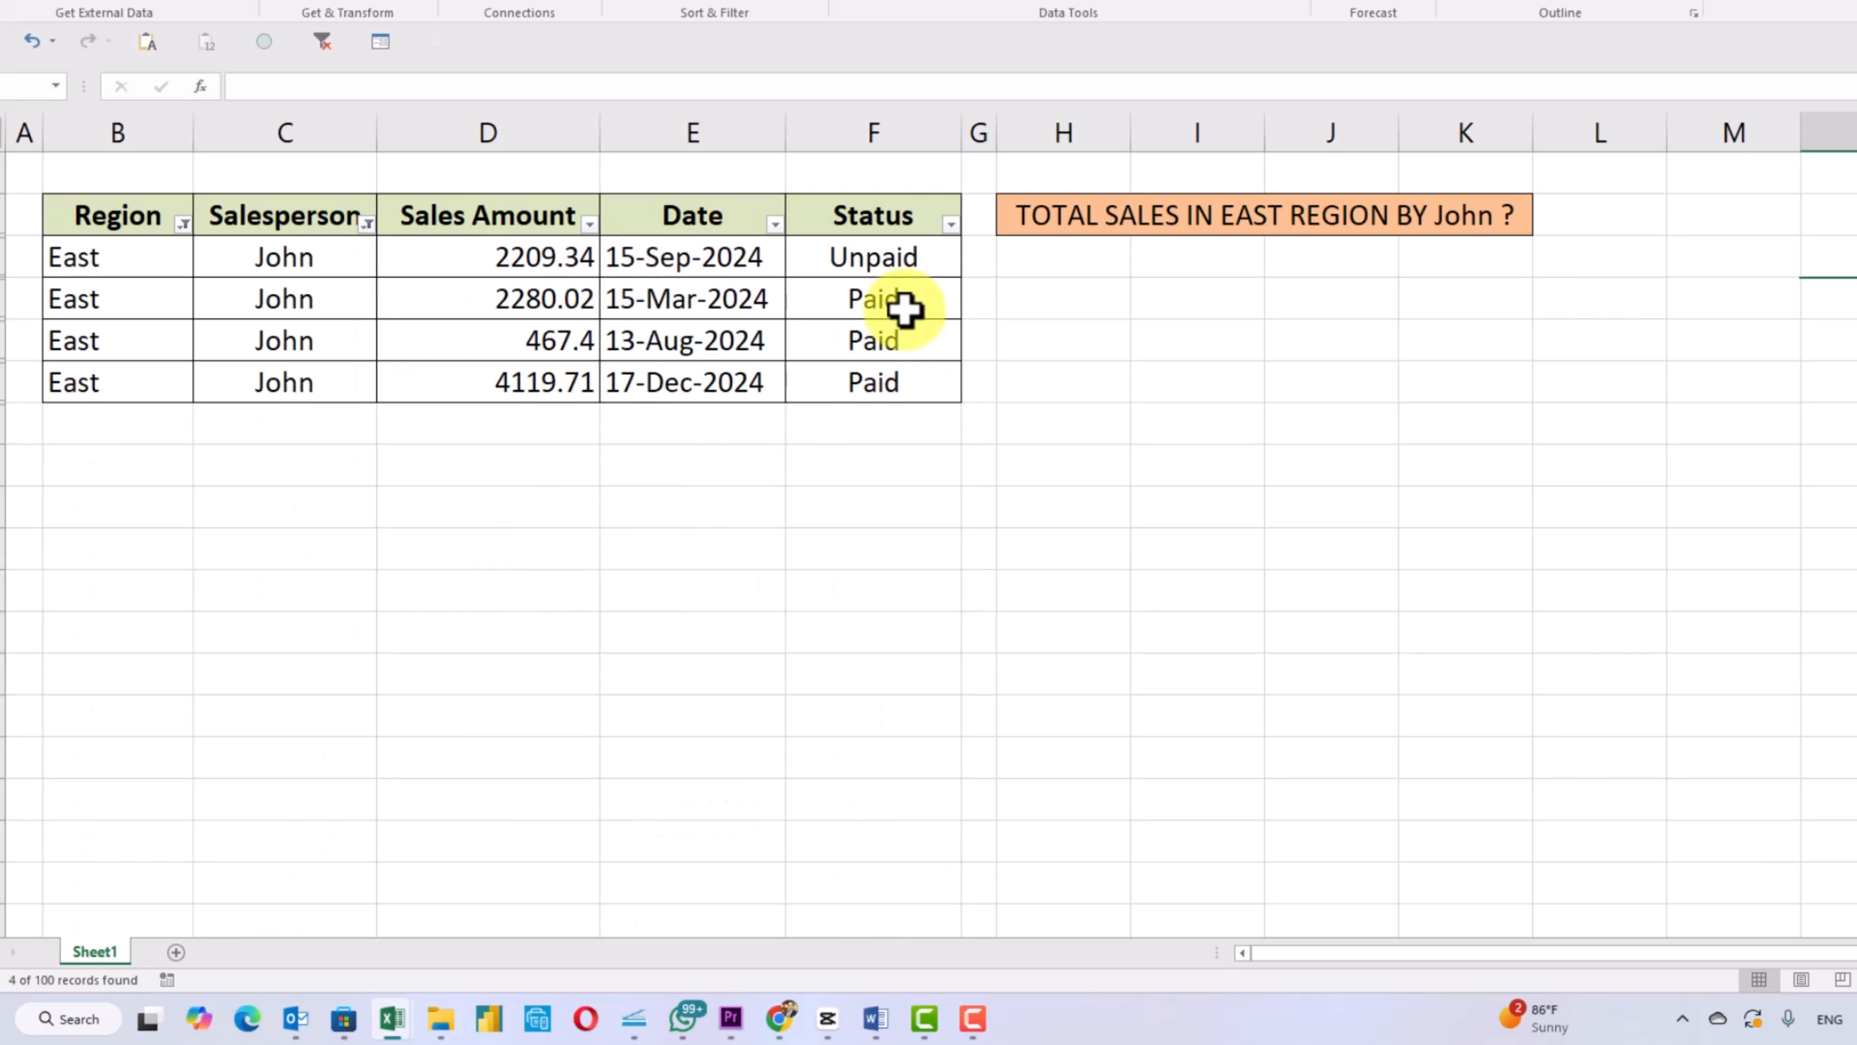
left_click_drag(904, 303, 904, 373)
left_click(781, 512)
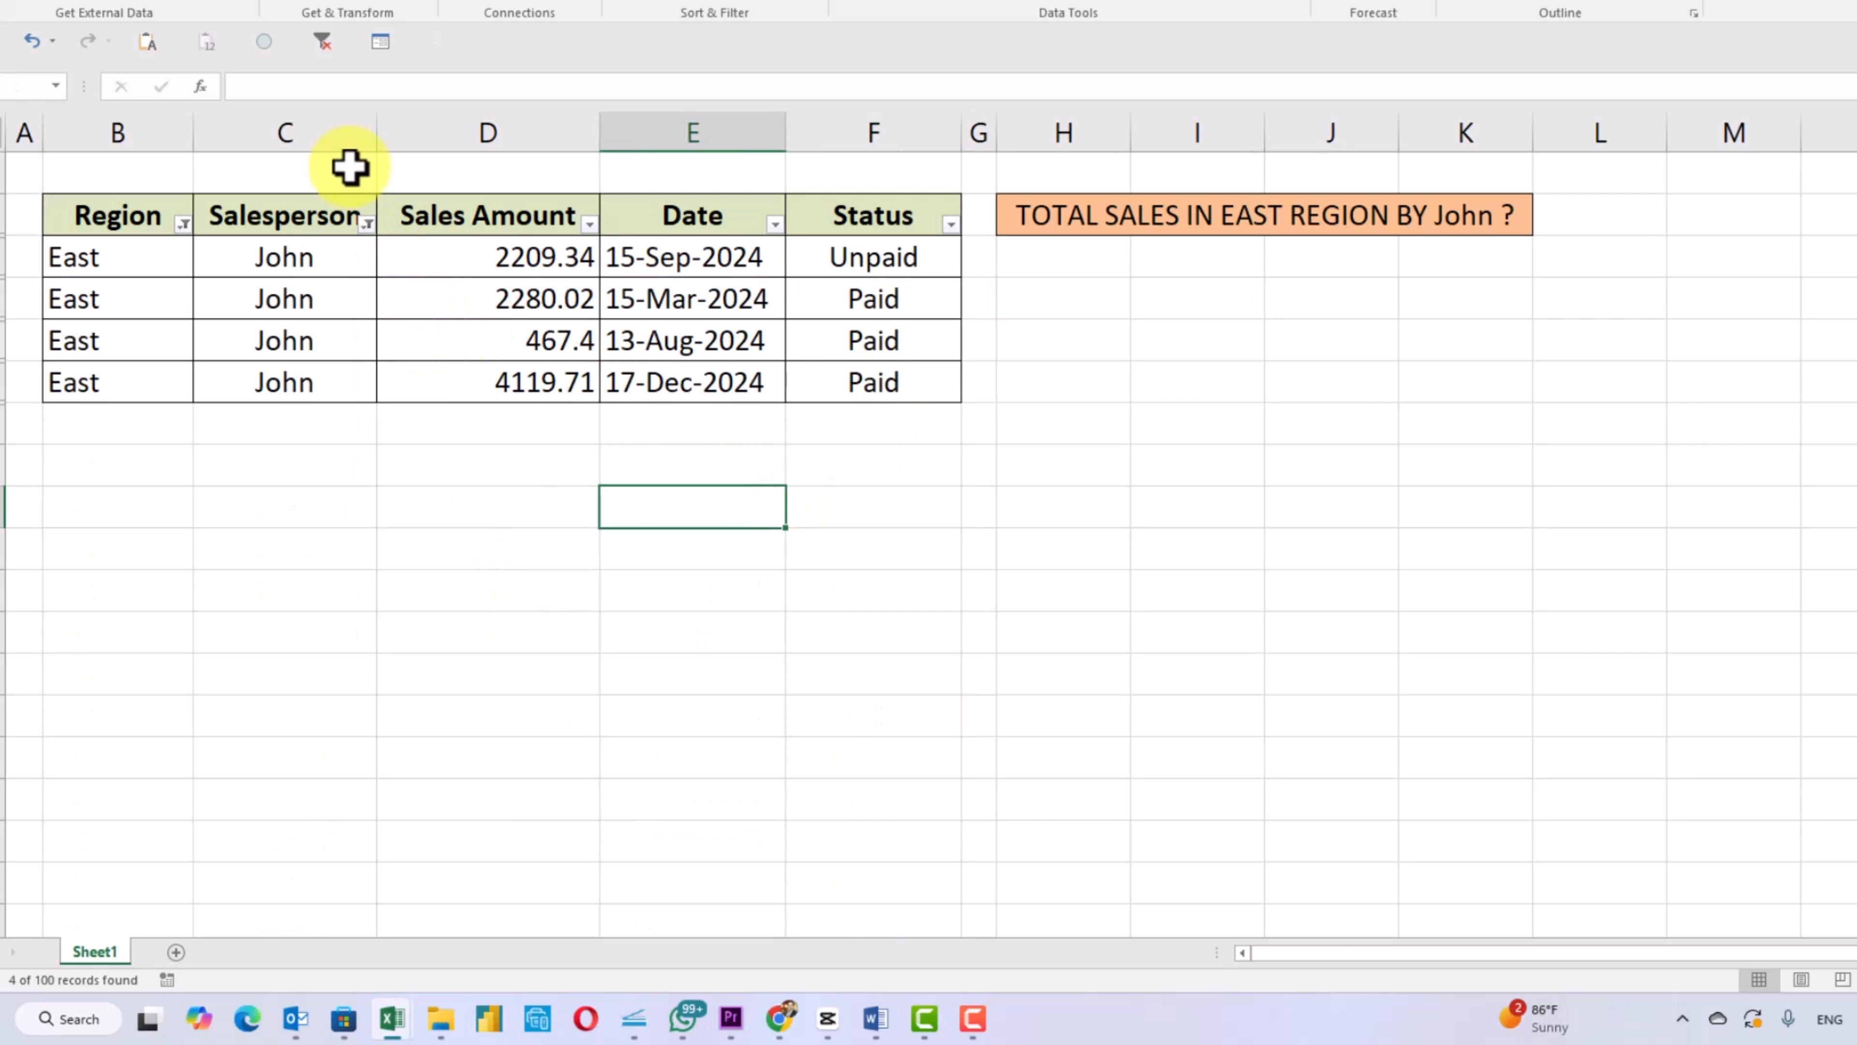
- Clear all filters from the sales table
left_click(323, 41)
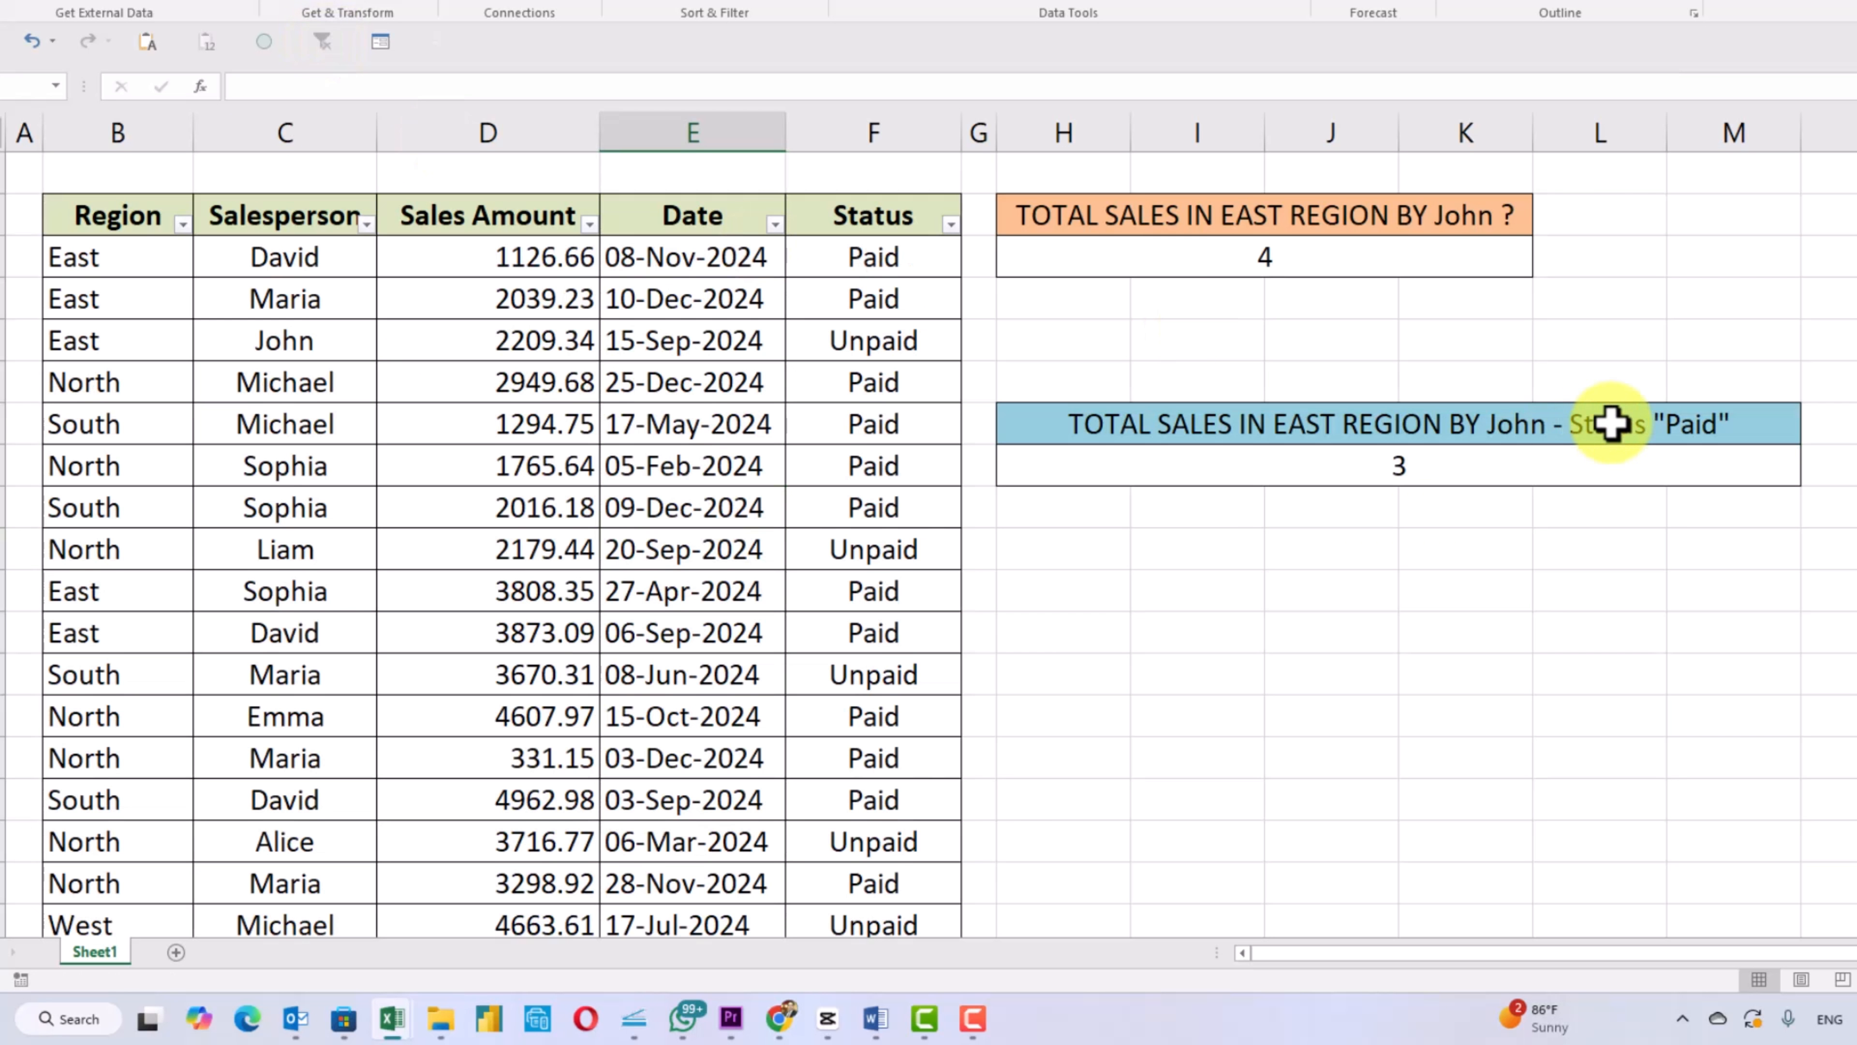
left_click(1398, 473)
left_click(1712, 662)
left_click(1855, 799)
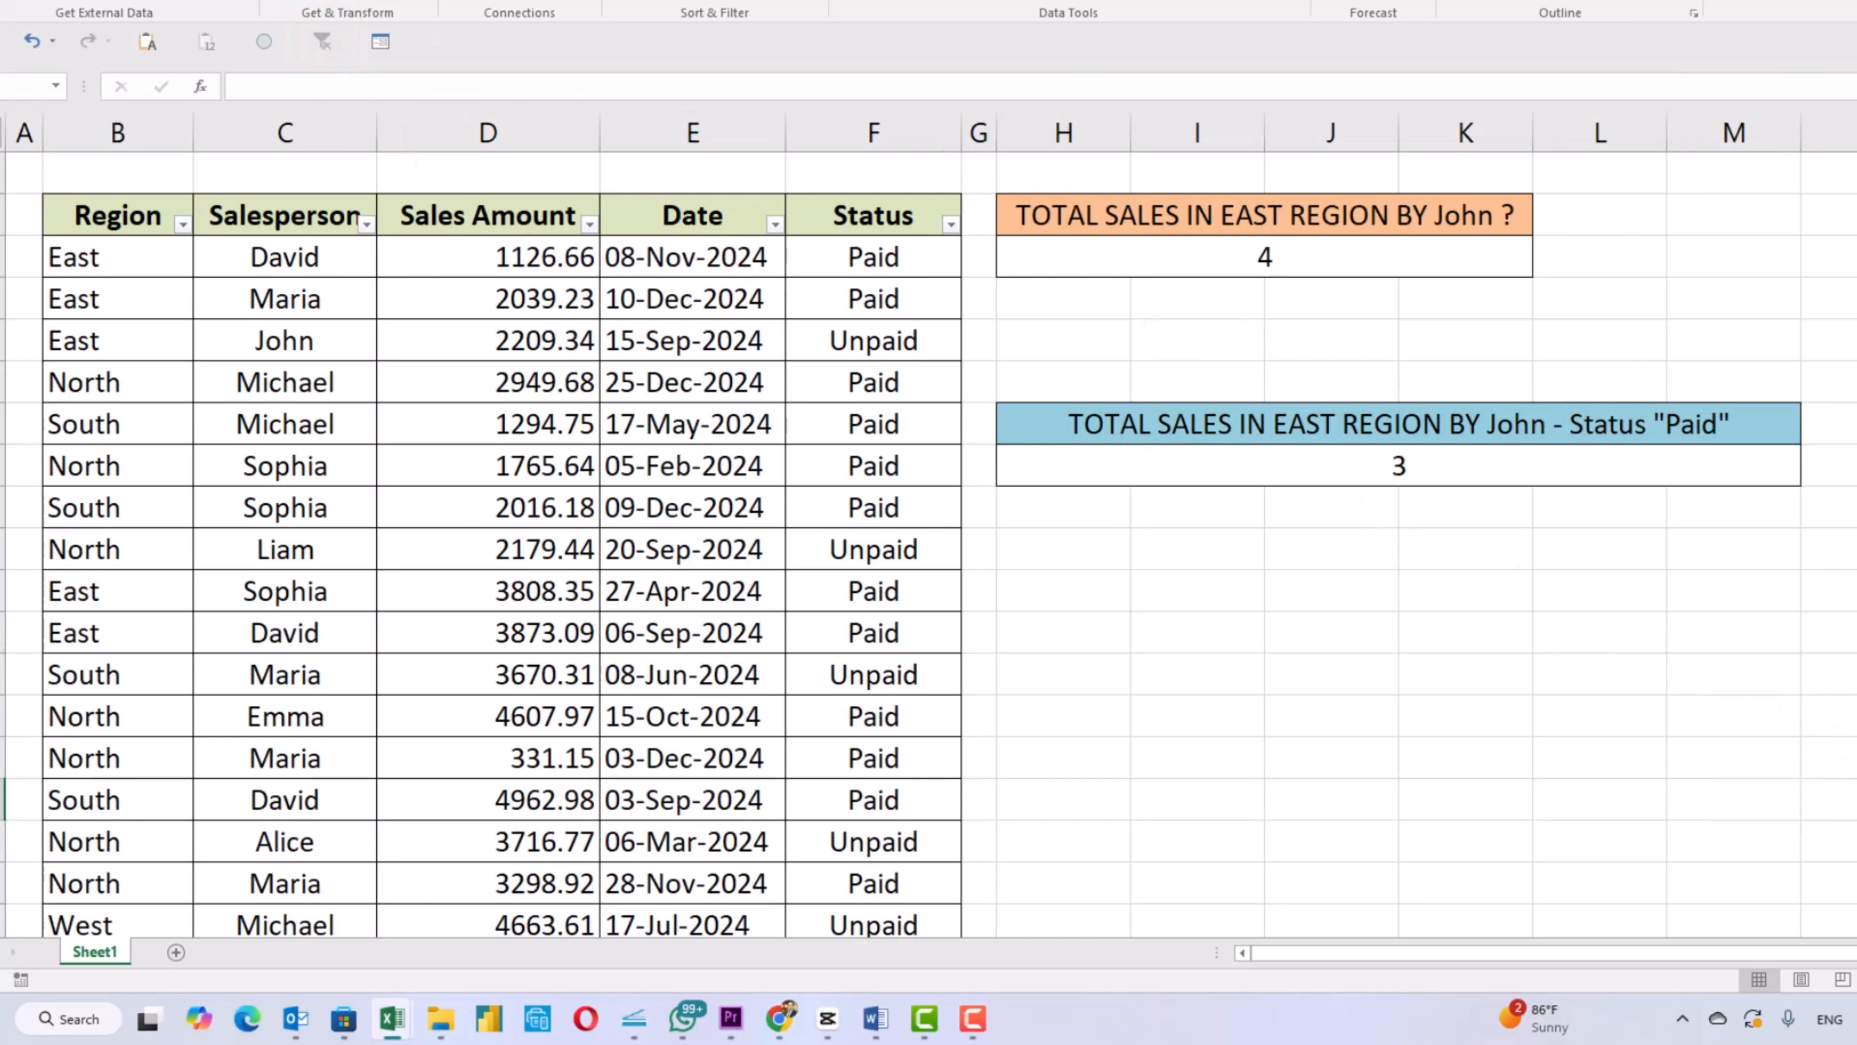